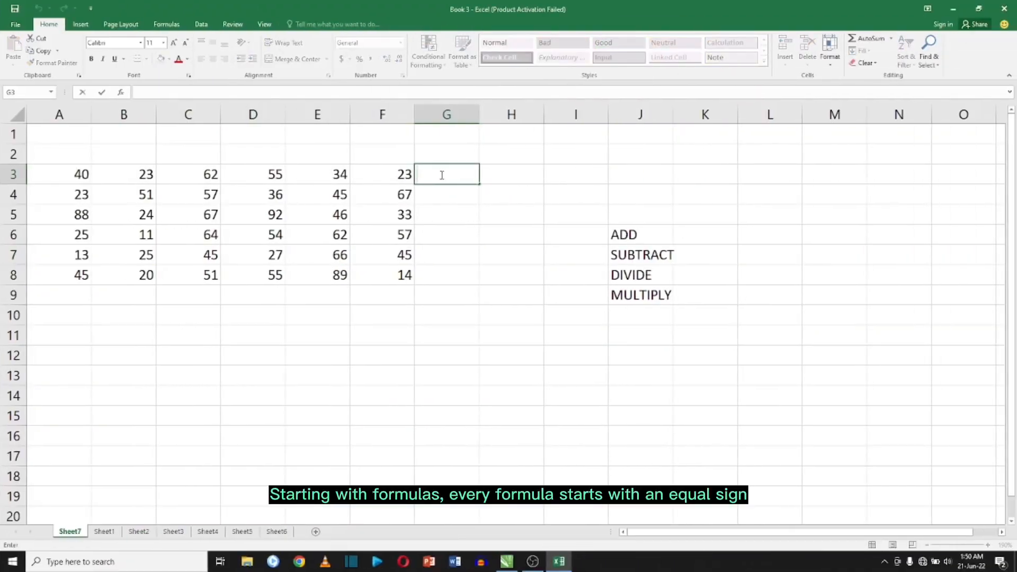
# Enter the formula =A3+B3 in cell G3 to add the first two values of row 3.
pyautogui.write('=')
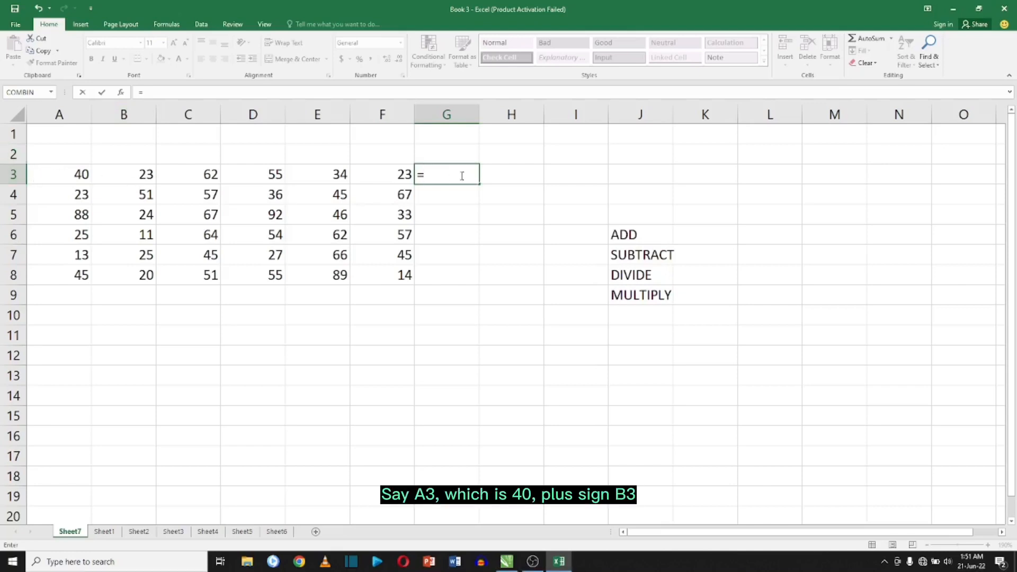
pyautogui.write('A3')
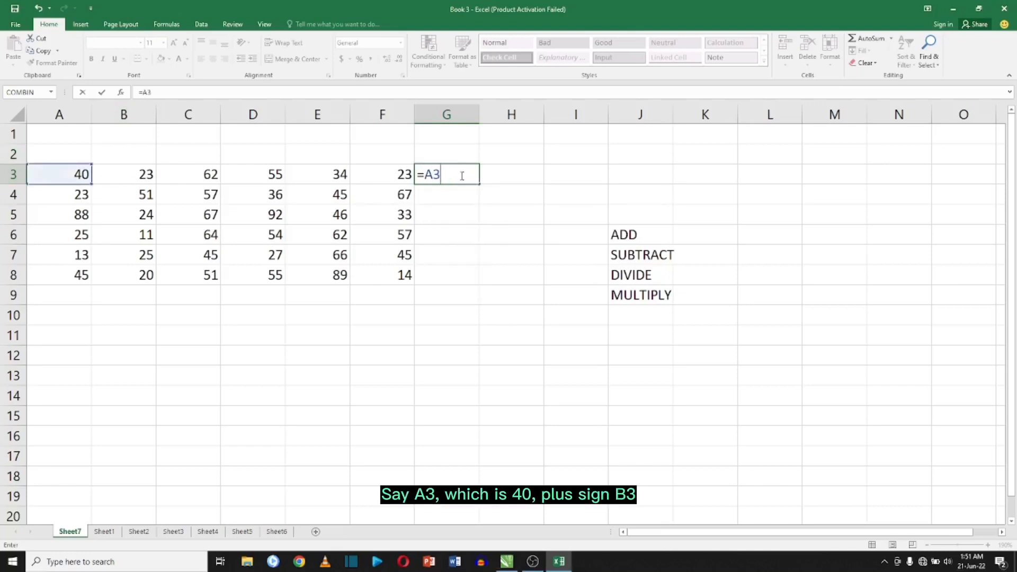
pyautogui.write('+B3')
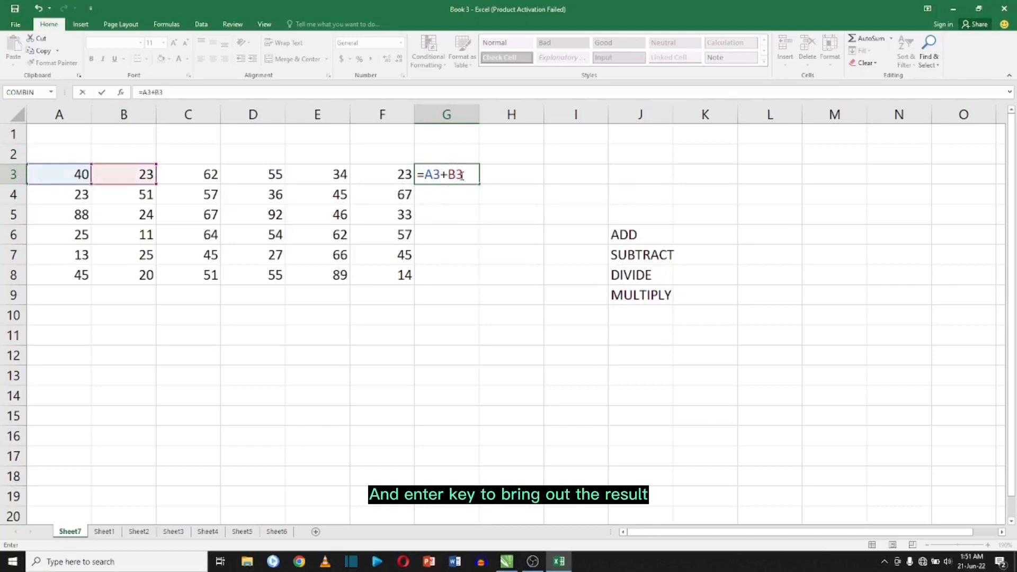
pyautogui.press('Return')
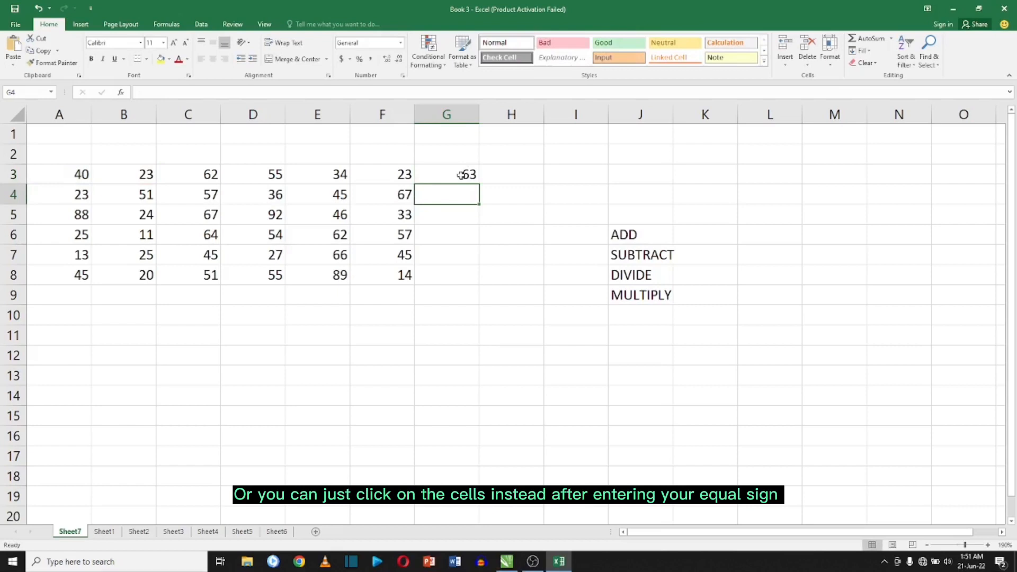
# Enter a formula in G4 adding cells A4, B4 and C4 by picking each cell.
pyautogui.write('=')
pyautogui.click(86, 197)
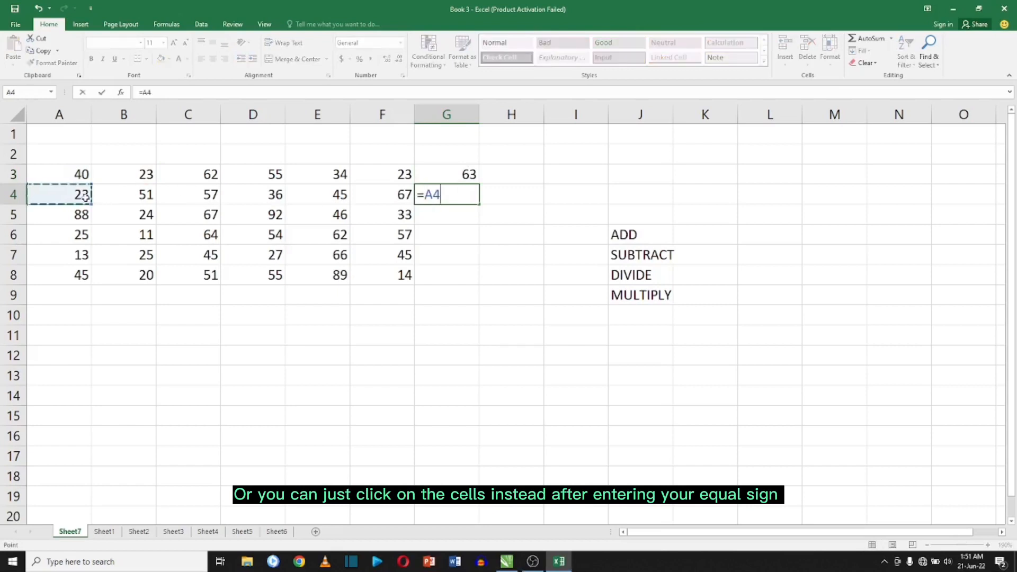
pyautogui.write('+')
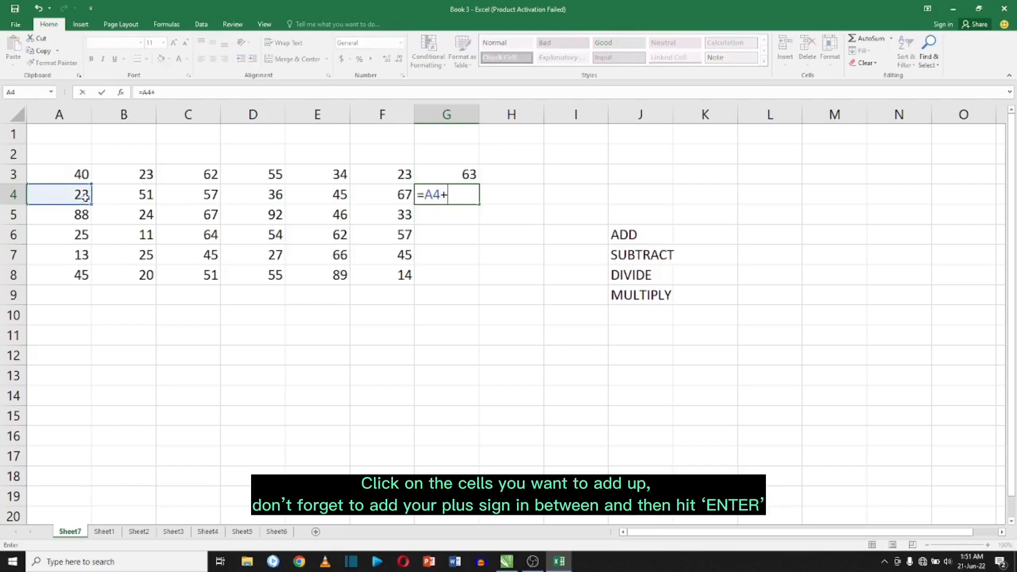
pyautogui.click(135, 195)
pyautogui.write('+')
pyautogui.click(211, 195)
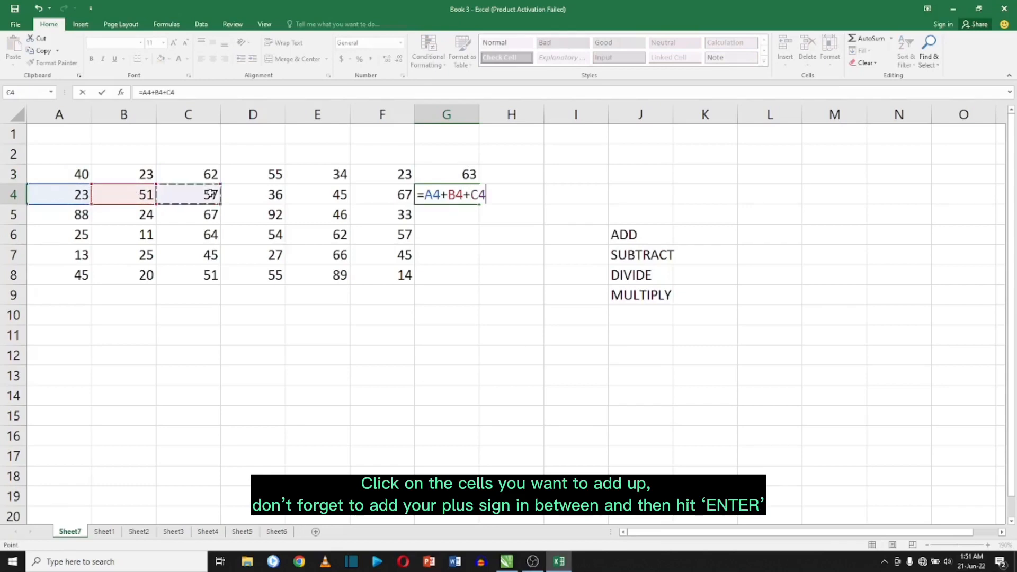
pyautogui.press('Return')
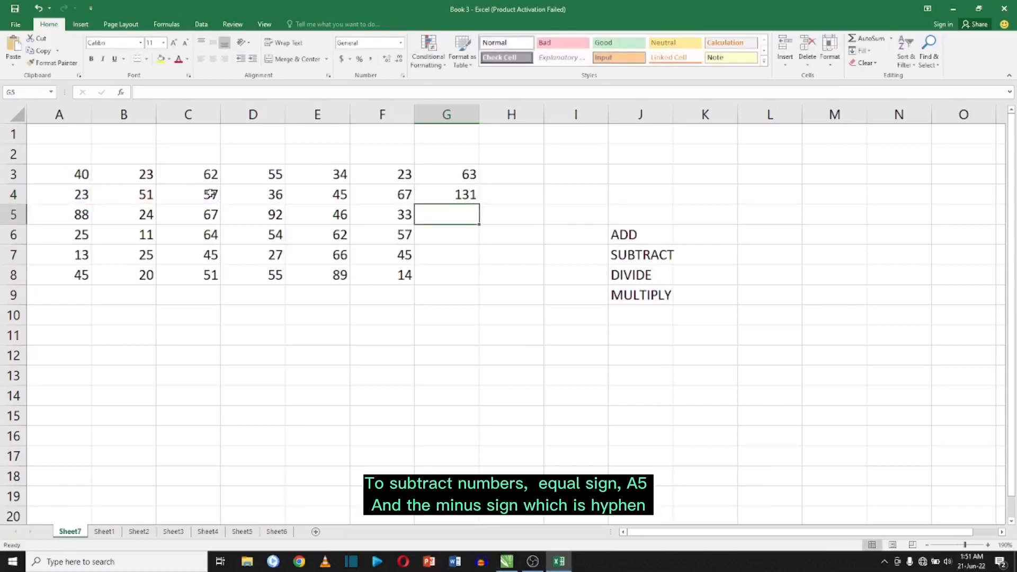
# Enter a formula in G5 subtracting B5 from A5.
pyautogui.write('=')
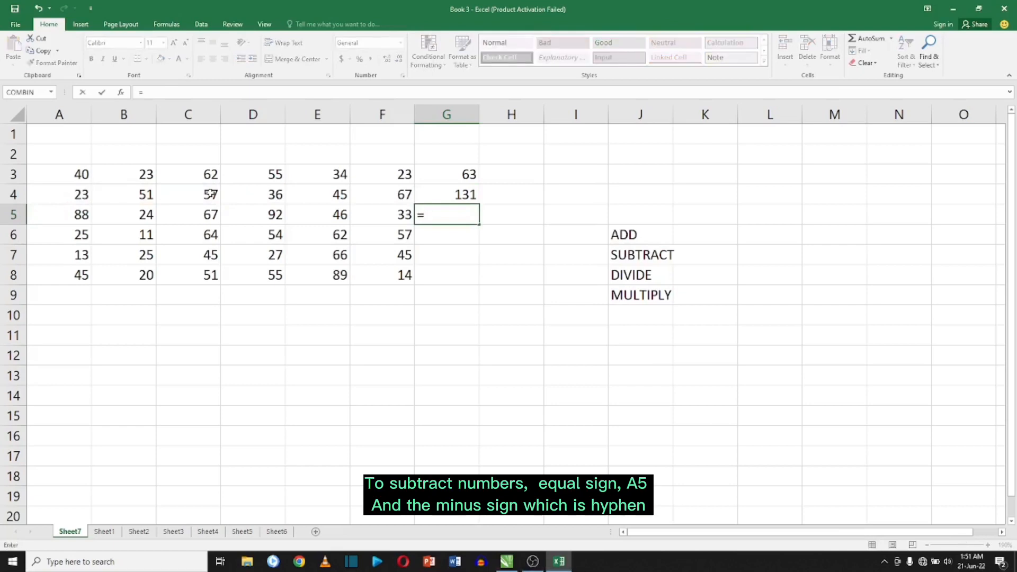
pyautogui.click(75, 222)
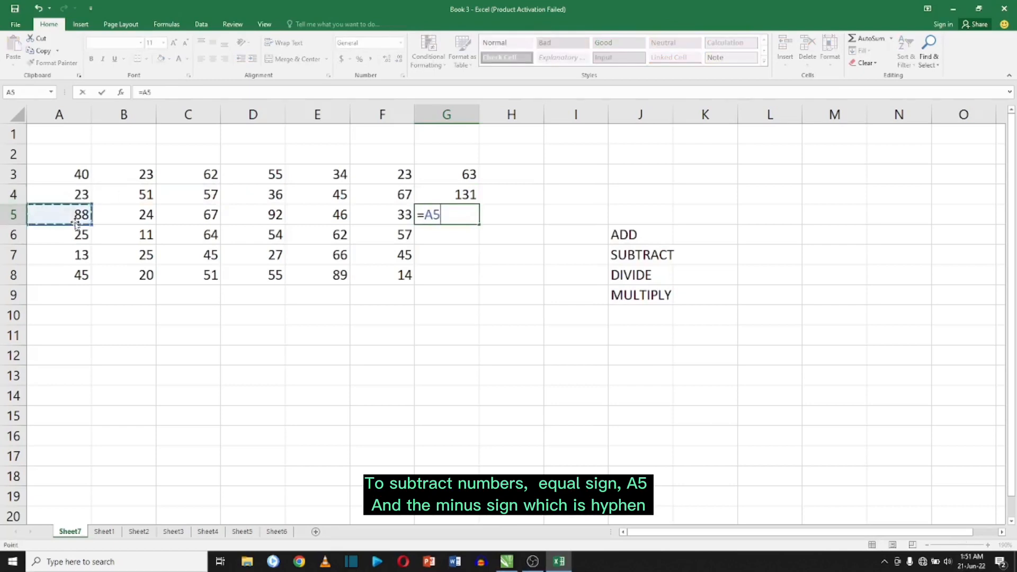
pyautogui.write('-')
pyautogui.click(147, 214)
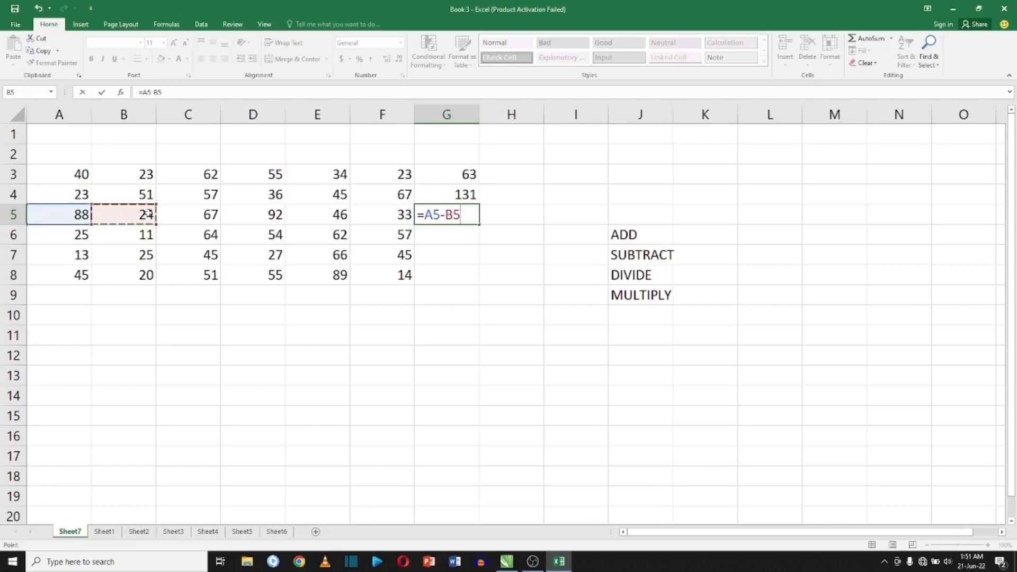
pyautogui.press('Return')
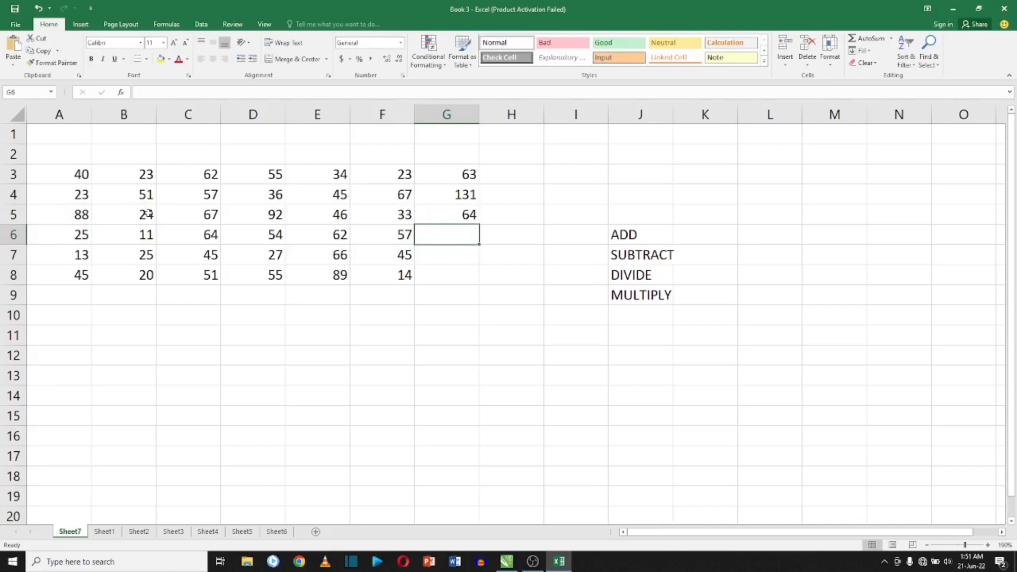
# Enter a formula in G6 dividing E6 by B6.
pyautogui.write('=')
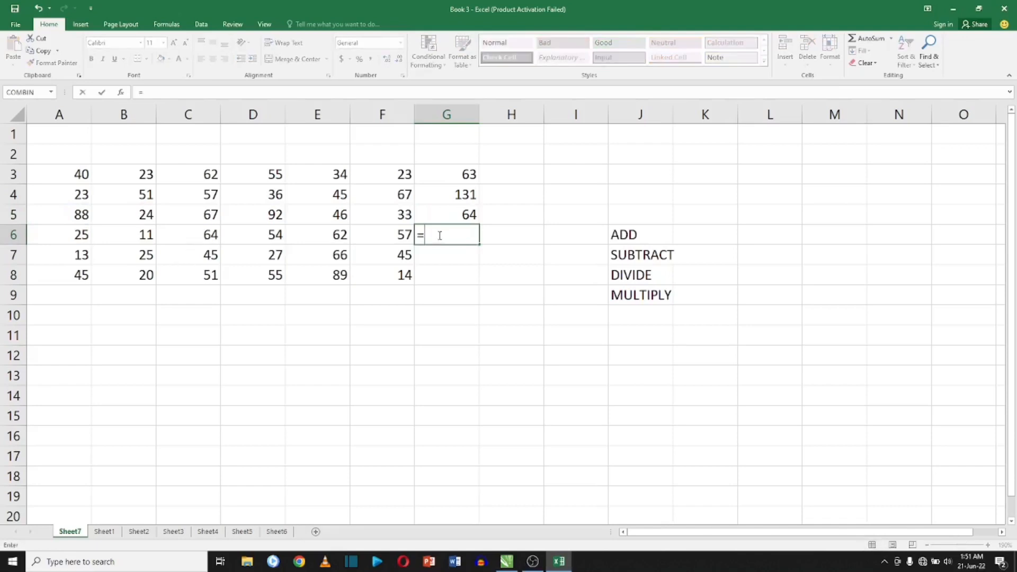
pyautogui.click(339, 237)
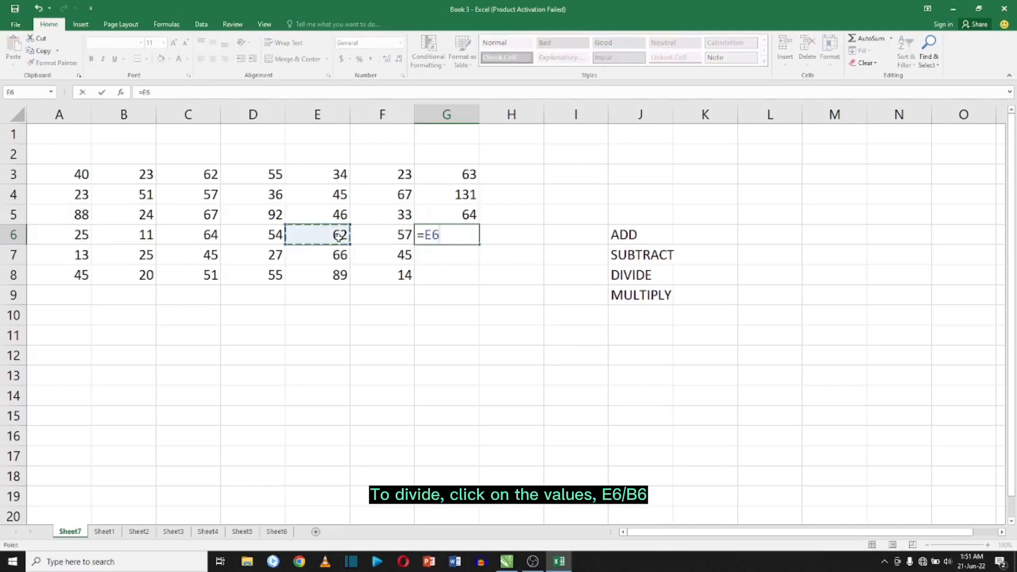
pyautogui.write('/')
pyautogui.click(146, 235)
pyautogui.press('Return')
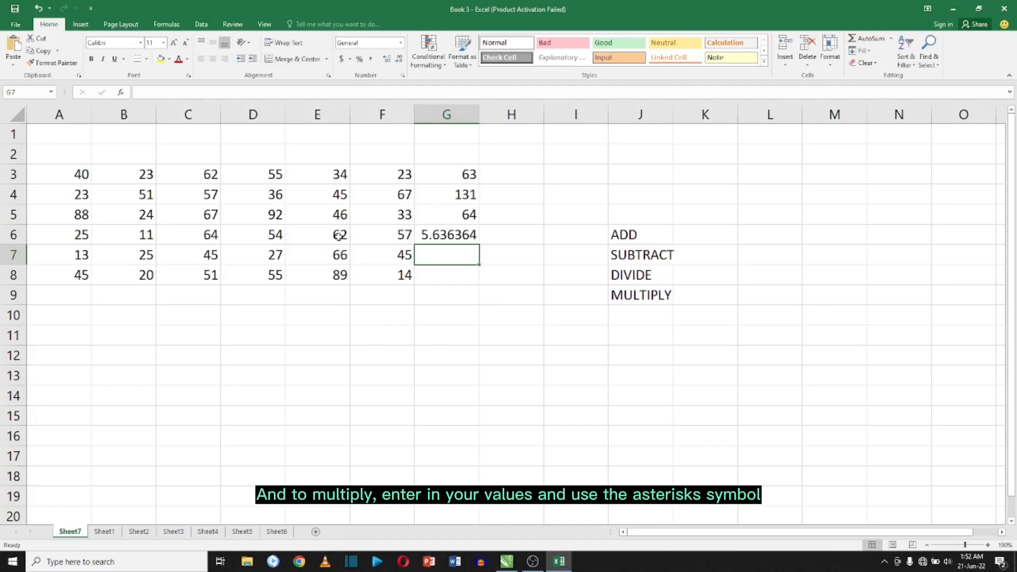
# Enter a formula in G7 multiplying A7 by B7.
pyautogui.write('=')
pyautogui.click(74, 259)
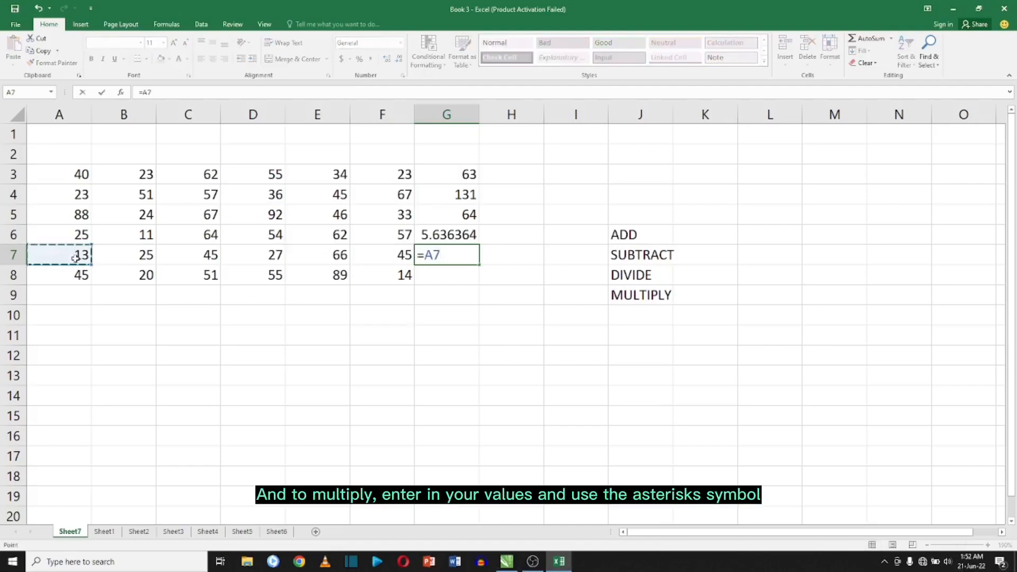
pyautogui.write('*')
pyautogui.click(111, 254)
pyautogui.press('Return')
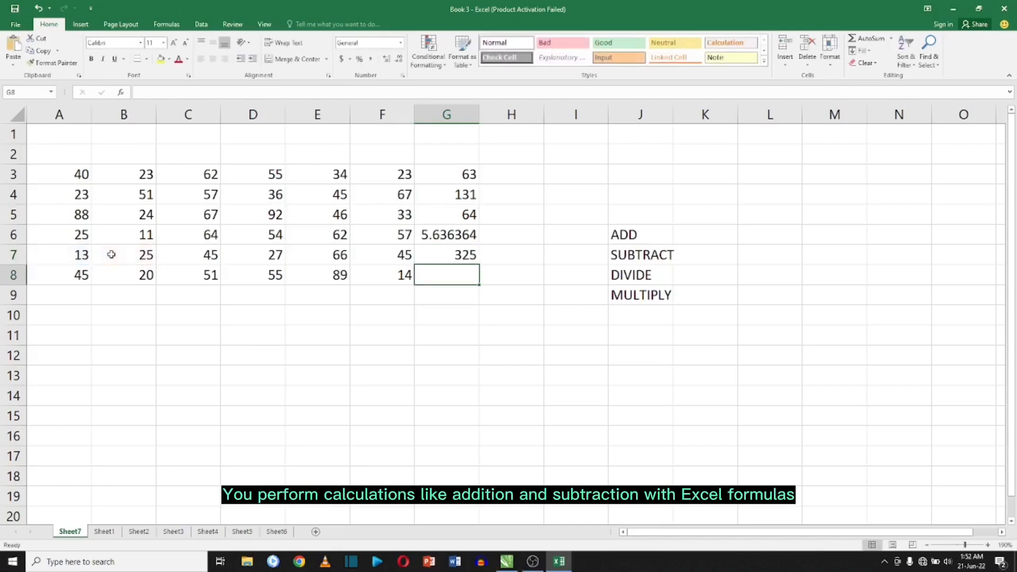
# Select G3:G7 and apply AutoSum's Count Numbers function to count the numeric cells.
pyautogui.click(465, 173)
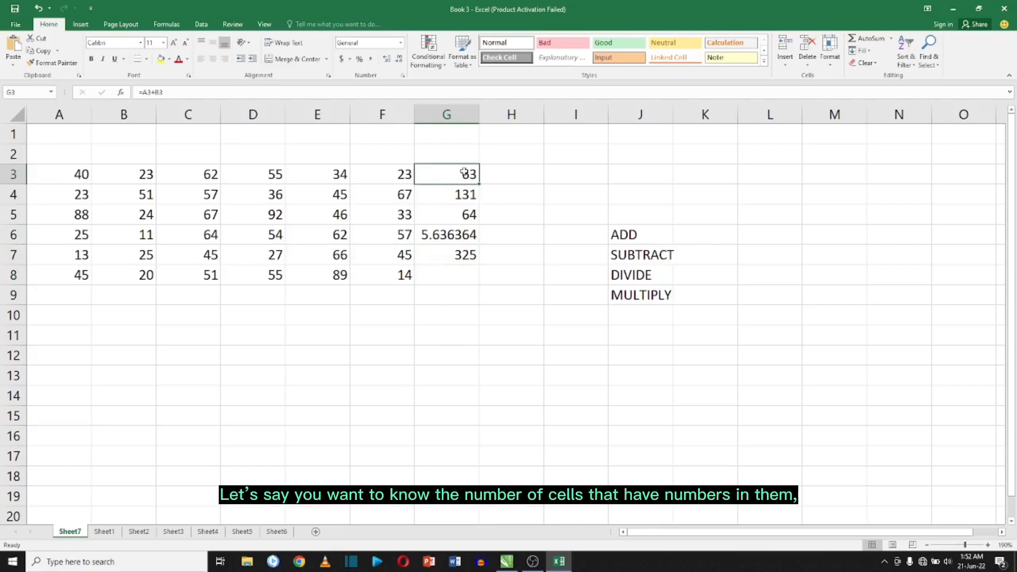
pyautogui.moveTo(464, 173); pyautogui.dragTo(455, 253)
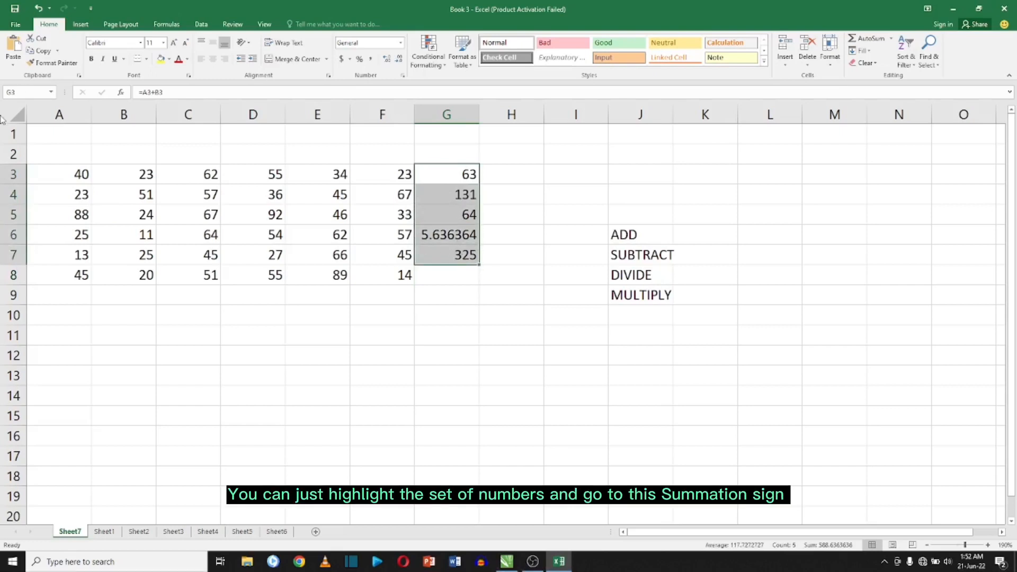
pyautogui.click(166, 24)
pyautogui.click(52, 65)
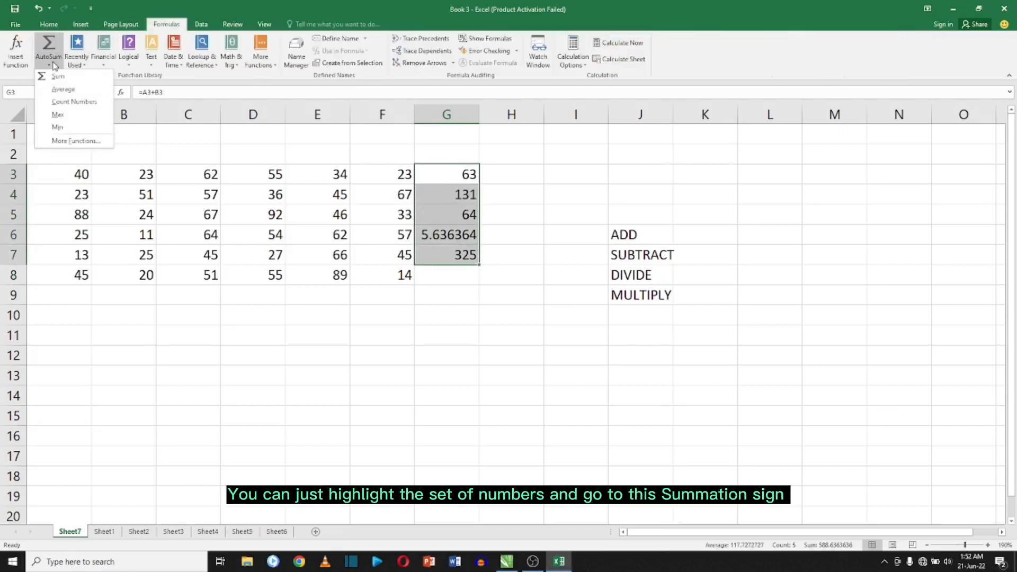
pyautogui.click(65, 99)
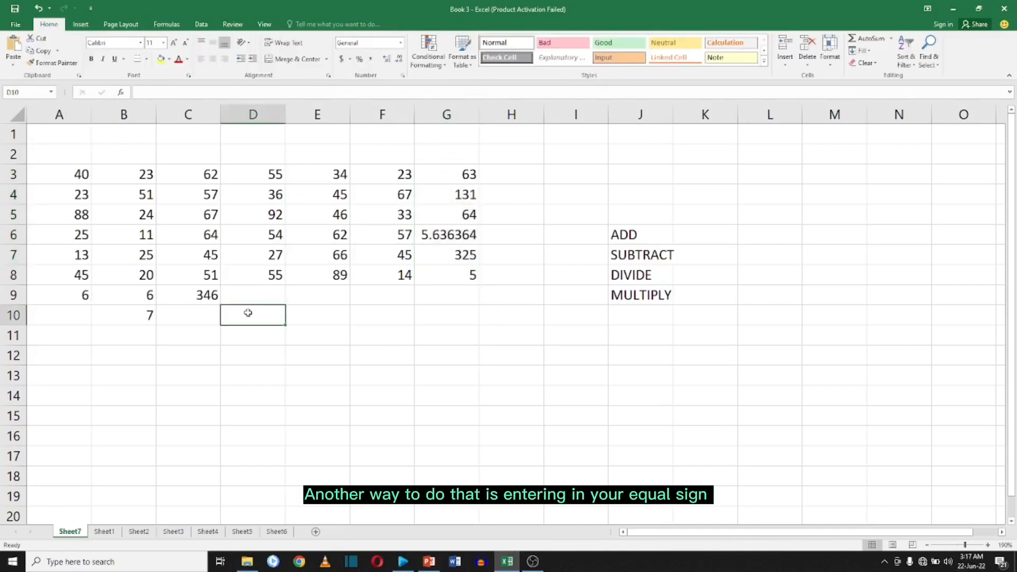
# Enter =COUNT(A3:J9) in cell D10 to count the cells containing numbers.
pyautogui.write('=CO')
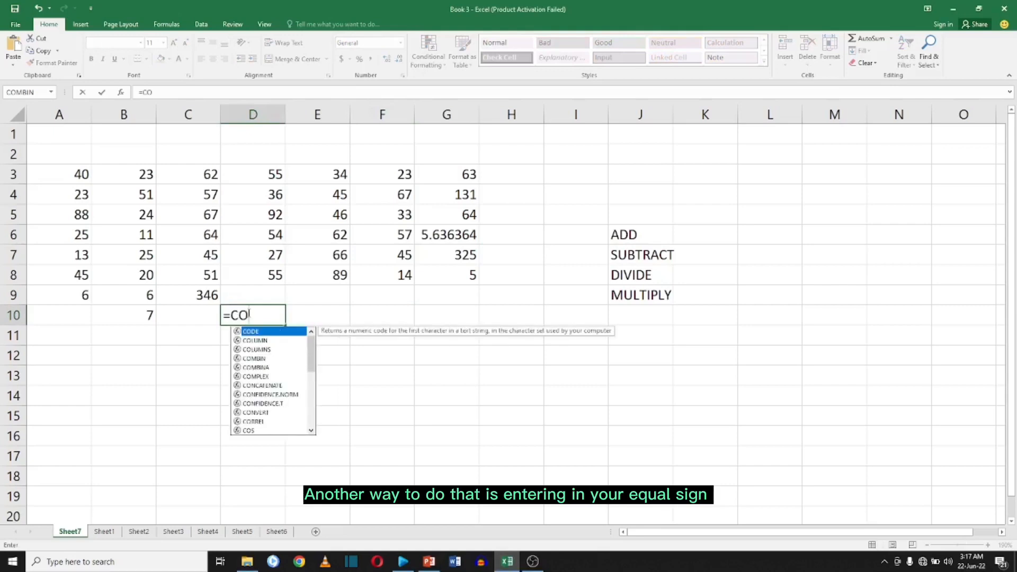
pyautogui.write('UN')
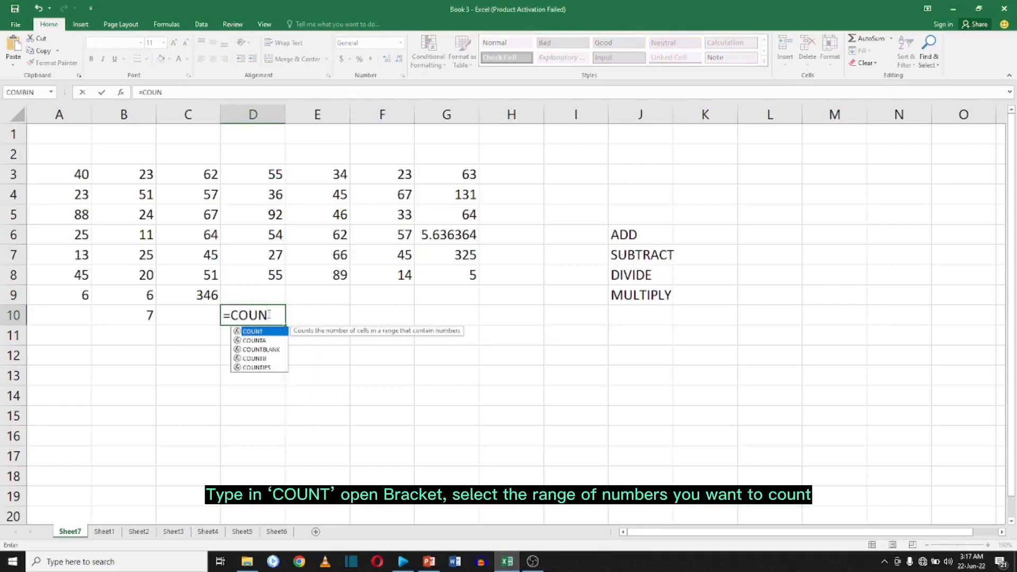
pyautogui.write('T(')
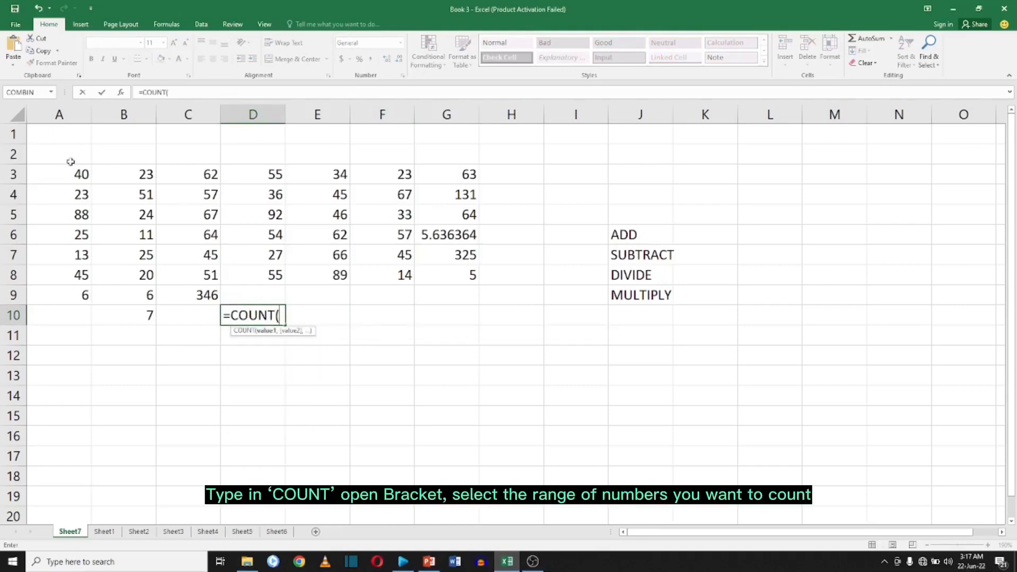
pyautogui.moveTo(74, 174)
pyautogui.mouseDown()
pyautogui.moveTo(548, 270)
pyautogui.moveTo(683, 312)
pyautogui.moveTo(662, 296)
pyautogui.mouseUp()
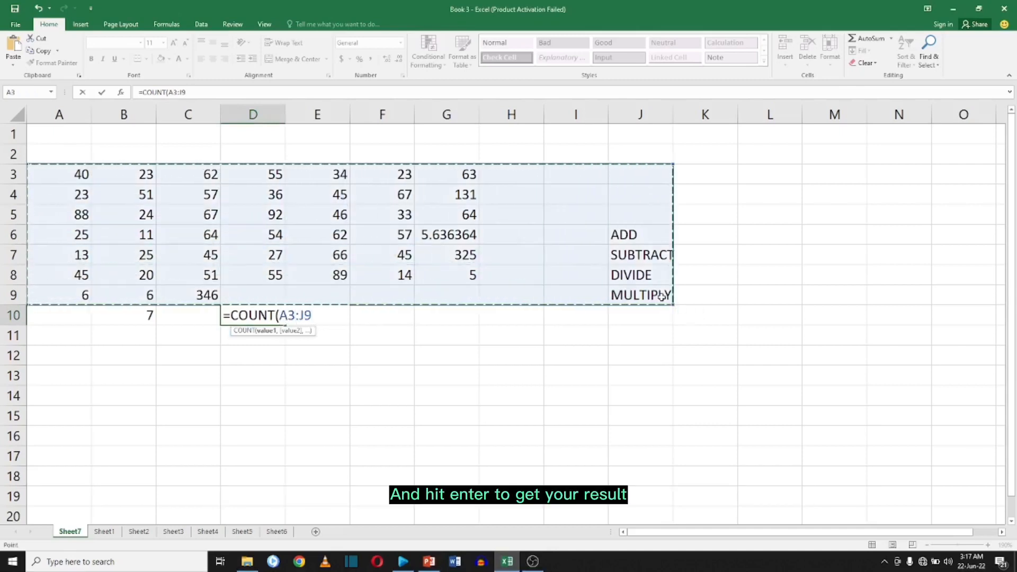
pyautogui.press('Return')
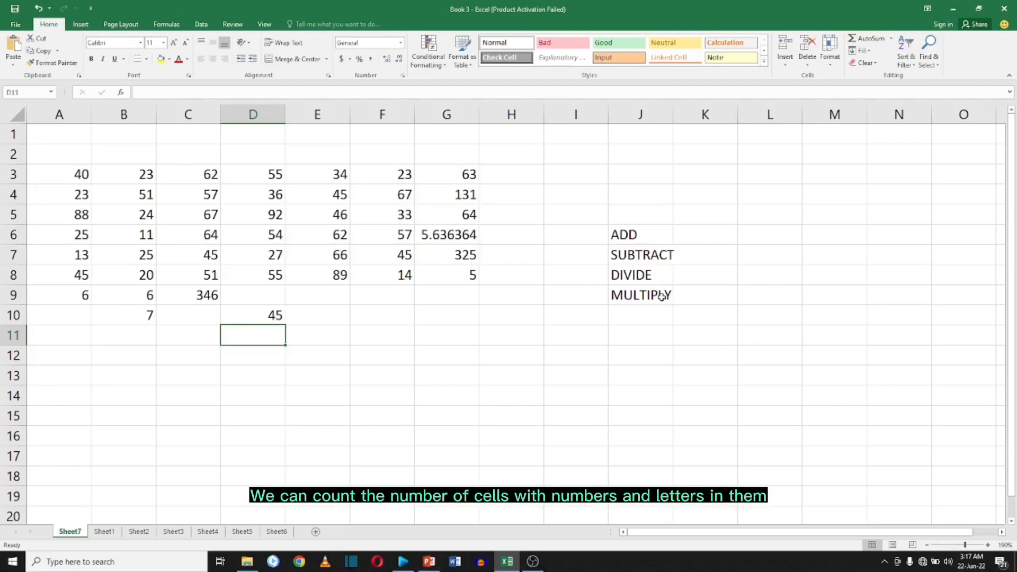
# Enter =COUNTA(A3:J9) in cell D11 to count all non-empty cells in the range.
pyautogui.write('=')
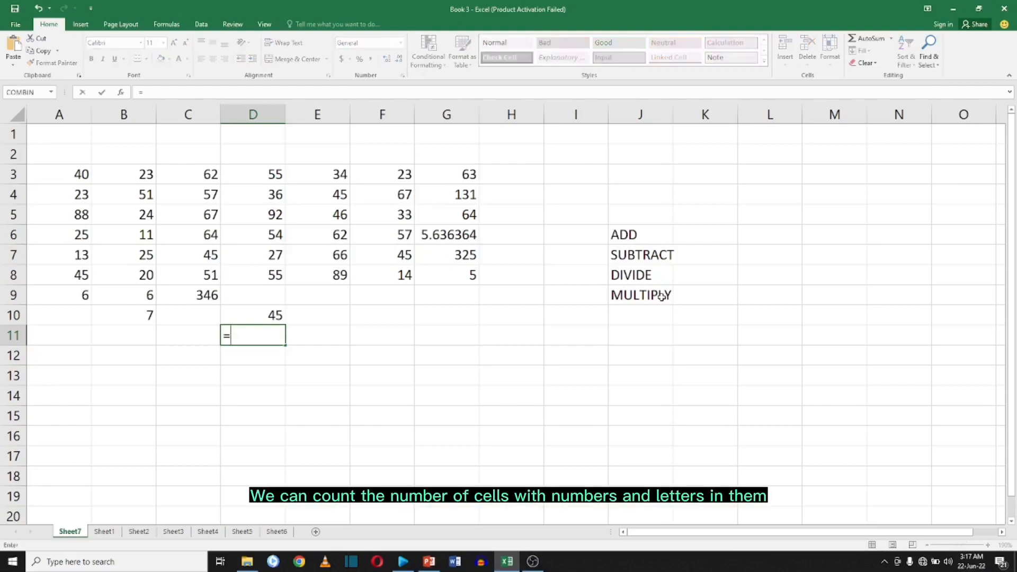
pyautogui.write('COUNT')
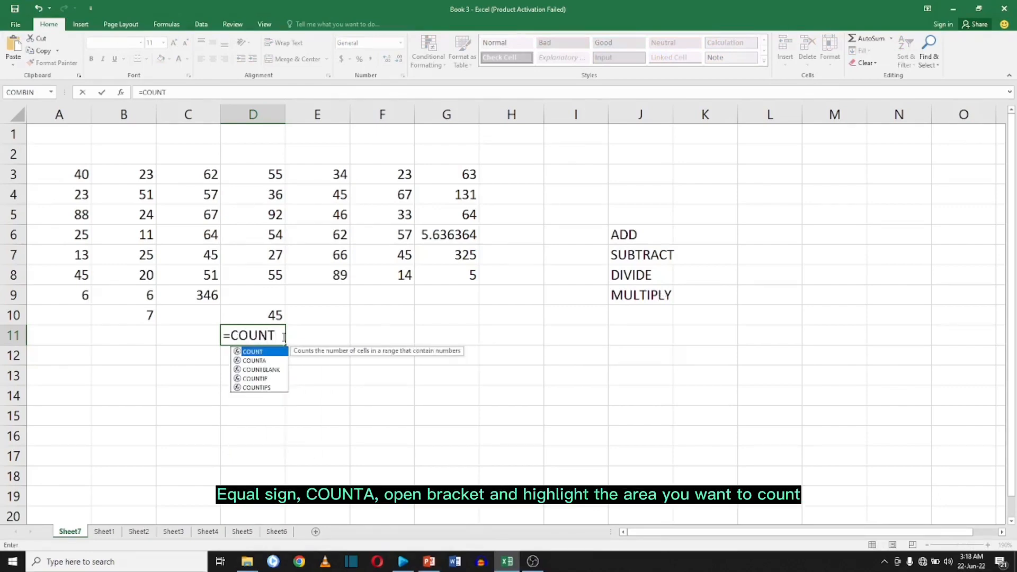
pyautogui.write('A')
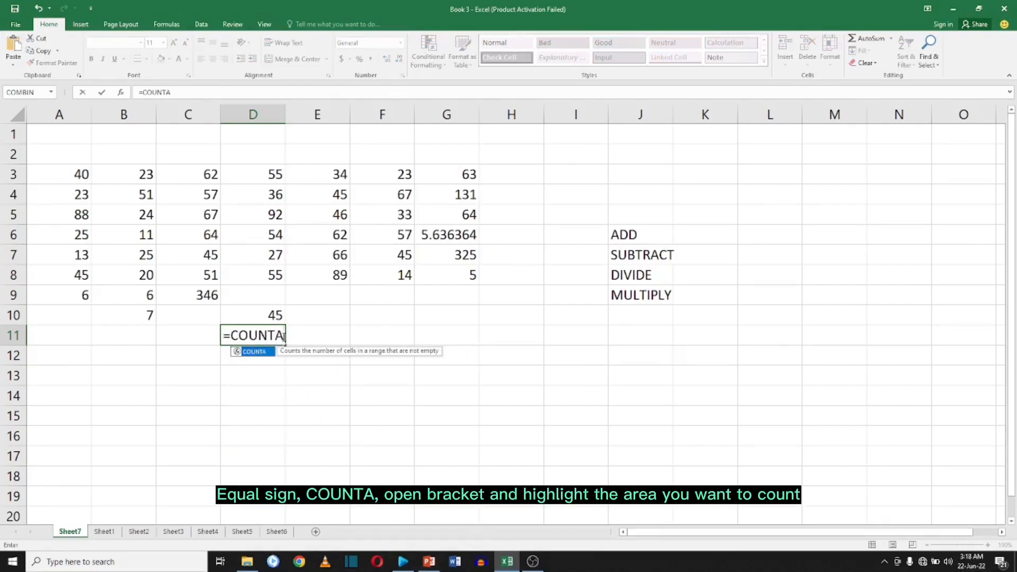
pyautogui.write('(')
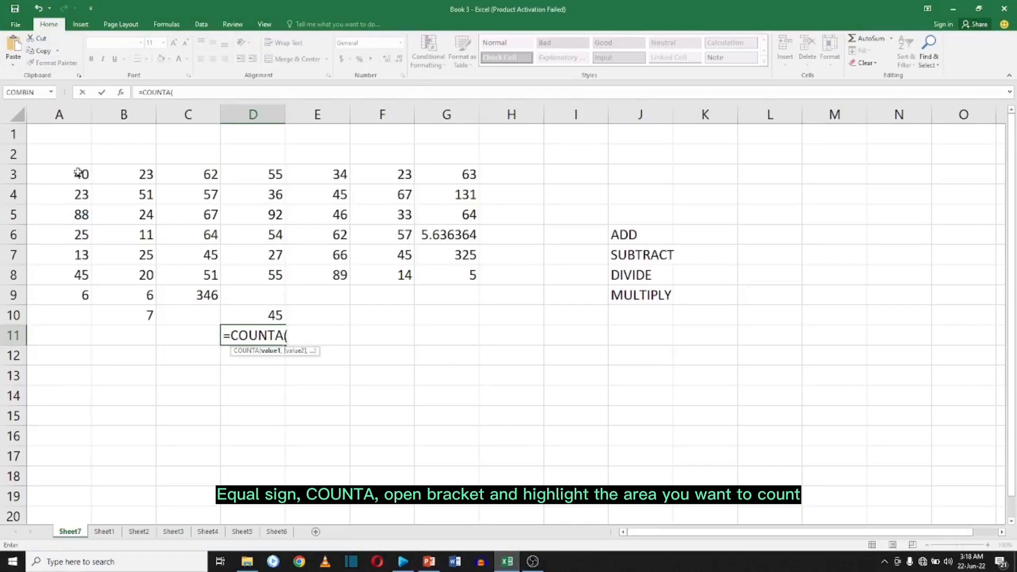
pyautogui.moveTo(80, 173); pyautogui.dragTo(651, 300)
pyautogui.press('Return')
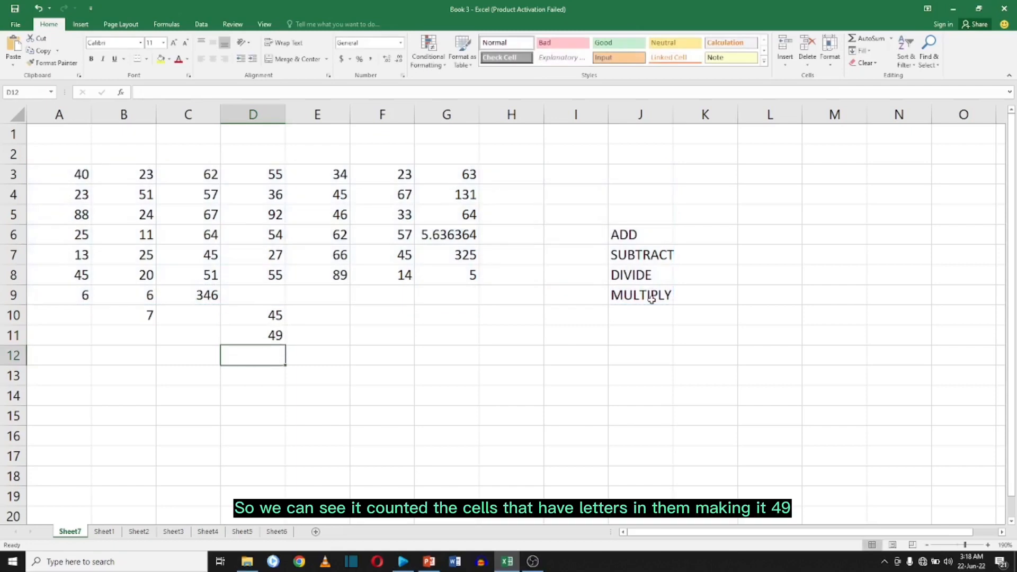
# Enter =COUNTBLANK(A3:G9) in cell D12 to count the empty cells in the range.
pyautogui.write('=')
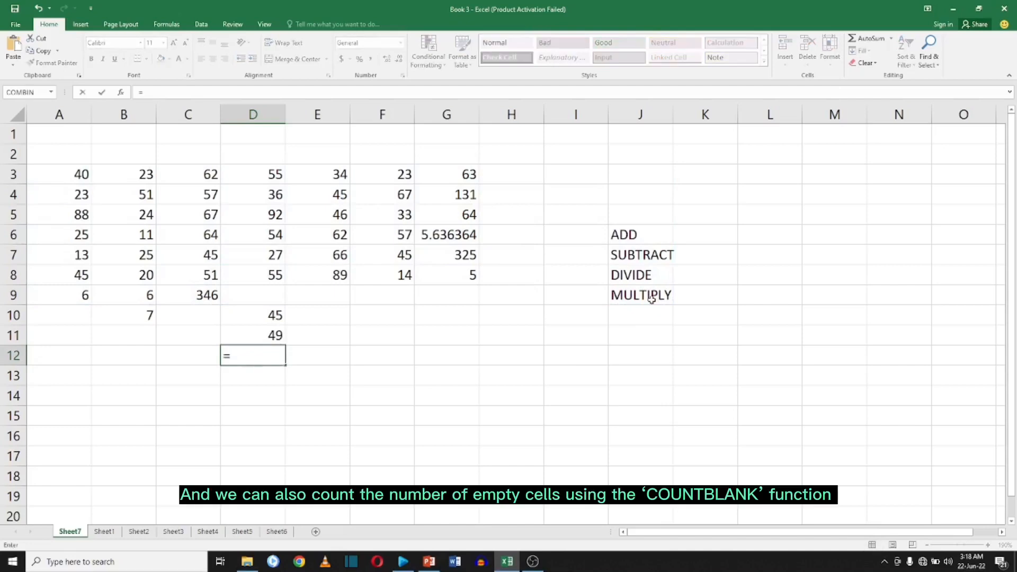
pyautogui.write('COUNT')
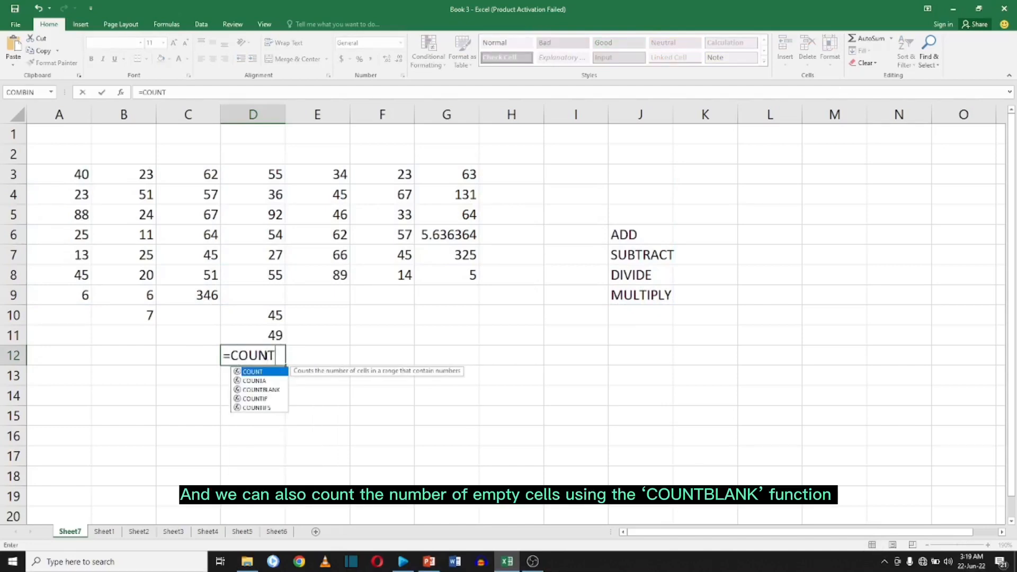
pyautogui.doubleClick(265, 390)
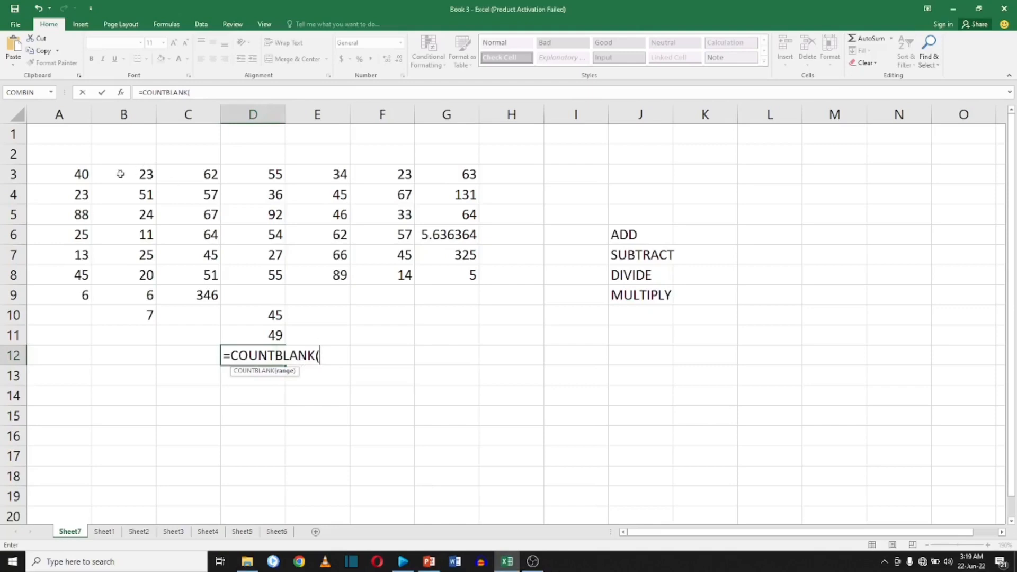
pyautogui.moveTo(74, 176); pyautogui.dragTo(449, 295)
pyautogui.press('Return')
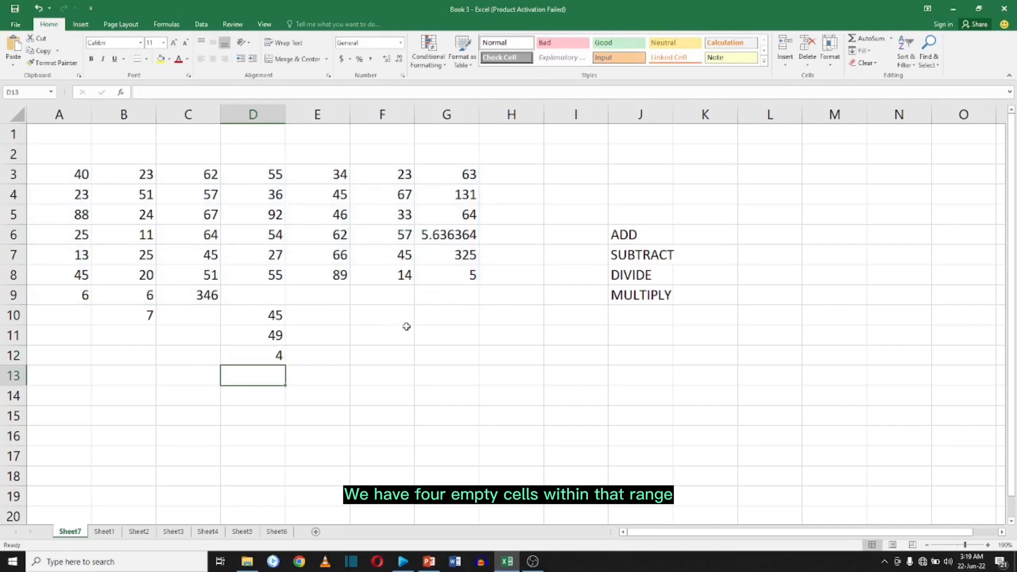
# Enter =SUM(A7:G7) in cell F10 to total the values in row 7.
pyautogui.click(374, 315)
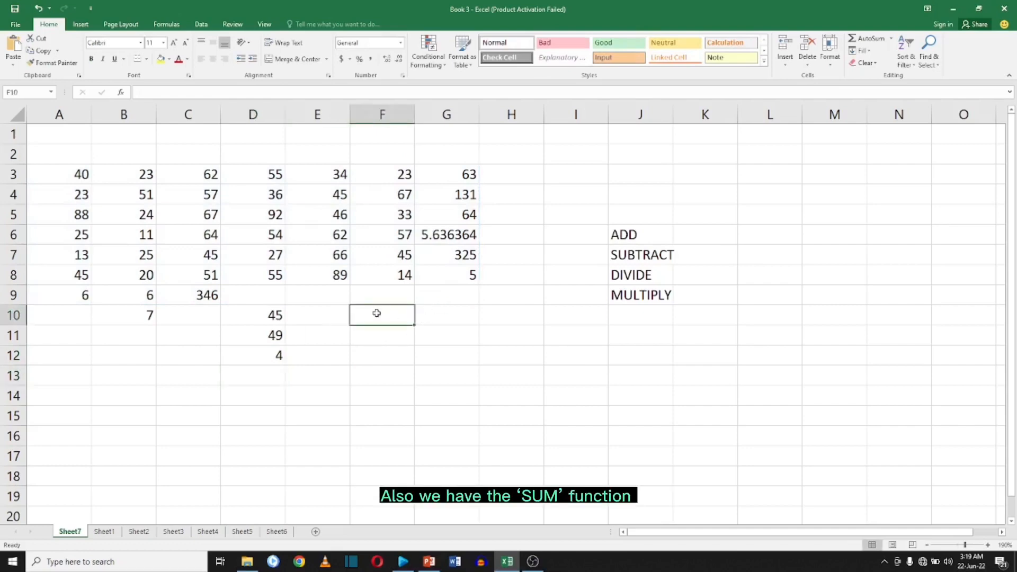
pyautogui.write('=')
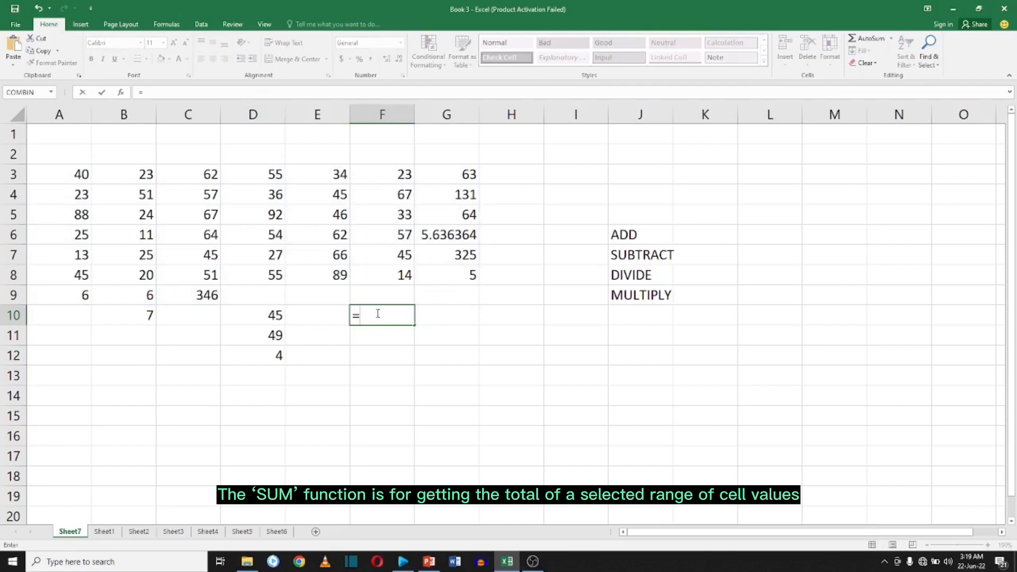
pyautogui.write('SUM')
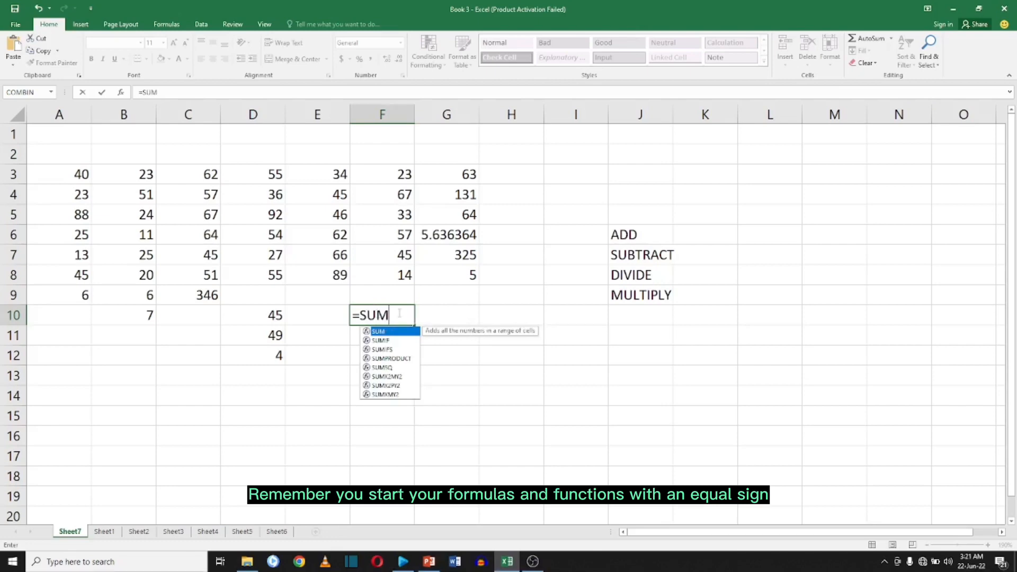
pyautogui.write('(')
pyautogui.moveTo(85, 255); pyautogui.dragTo(447, 255)
pyautogui.press('Return')
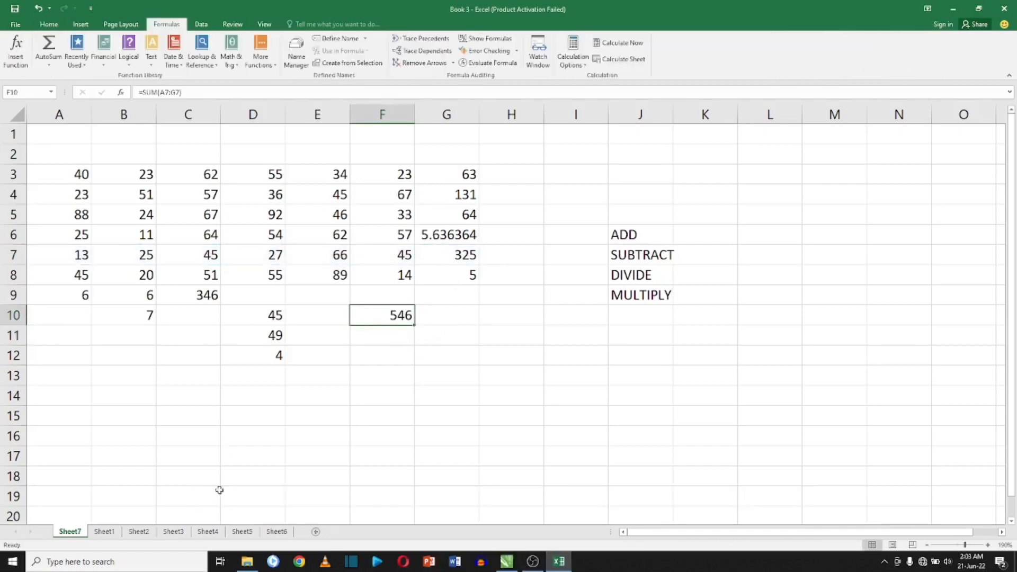
# Switch to Sheet1 and autofit columns A to F to fit their contents.
pyautogui.click(106, 534)
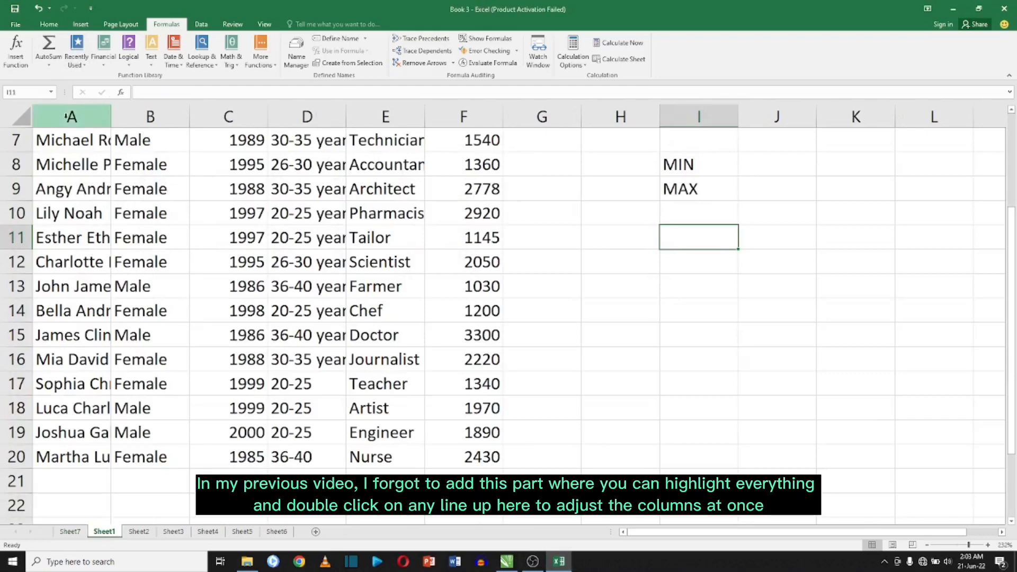
pyautogui.moveTo(73, 116); pyautogui.dragTo(489, 117)
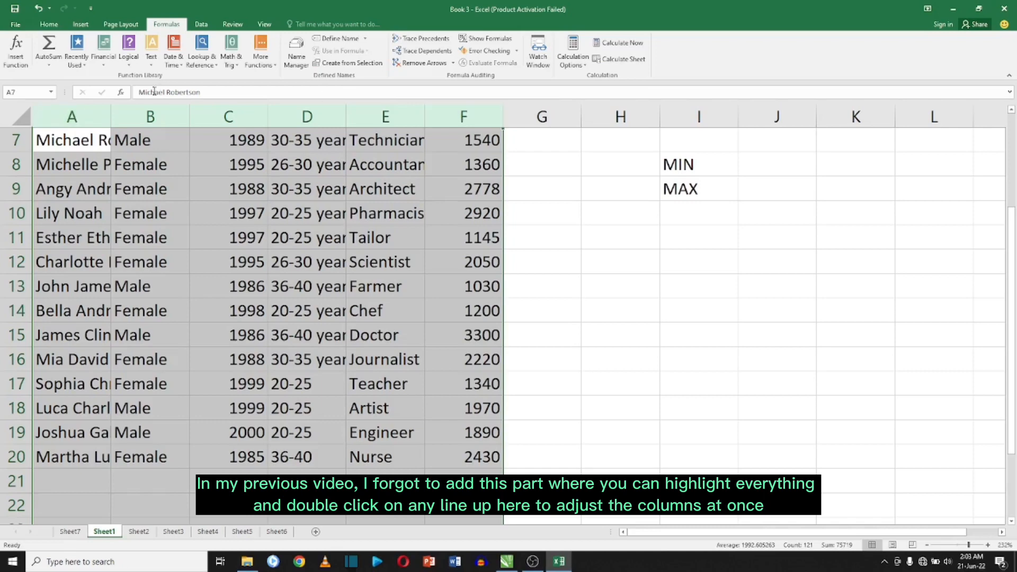
pyautogui.doubleClick(106, 118)
pyautogui.click(294, 164)
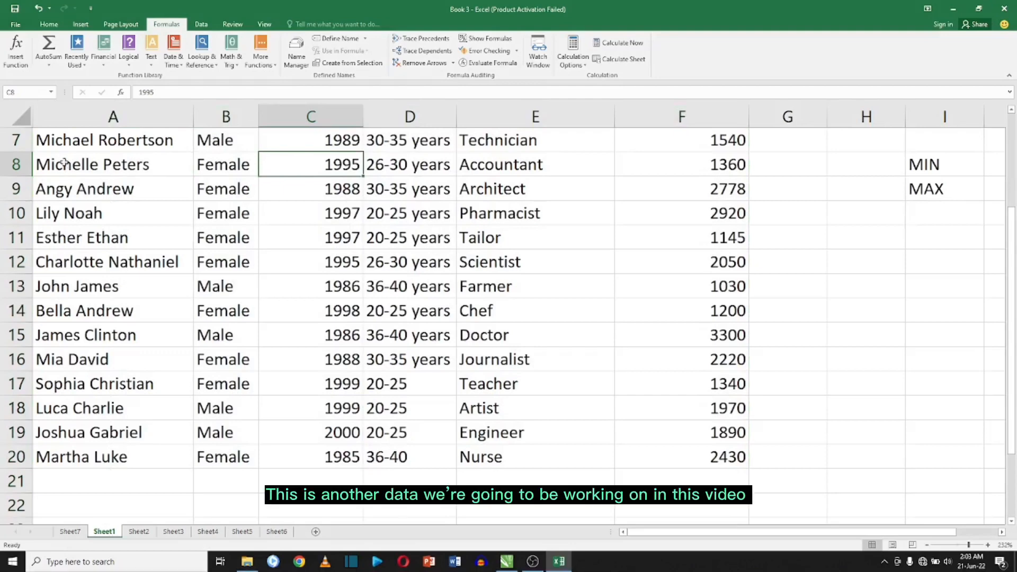
# Apply the Note cell style to the header row A1:F1.
pyautogui.scroll(2, 111, 180)
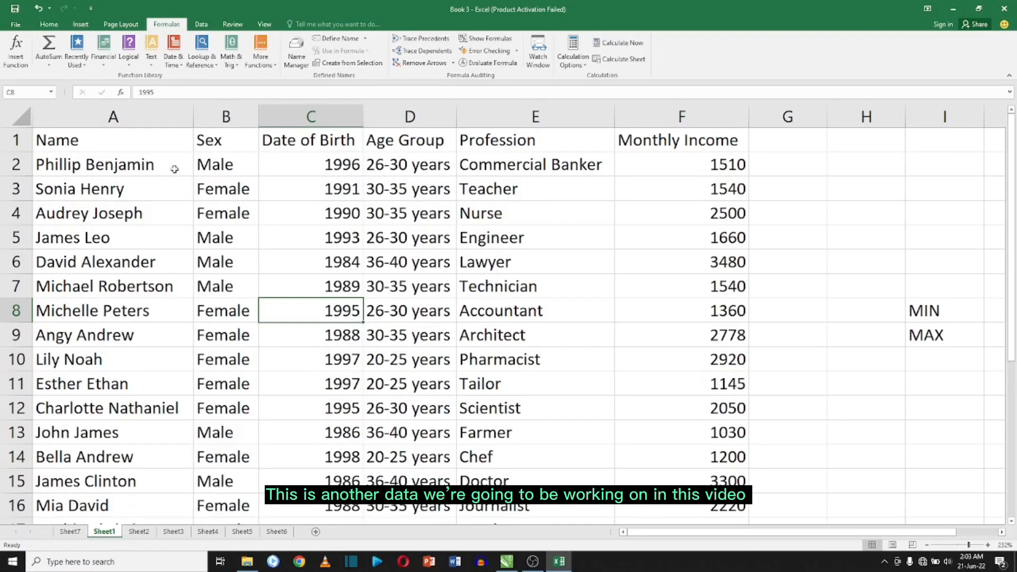
pyautogui.click(314, 138)
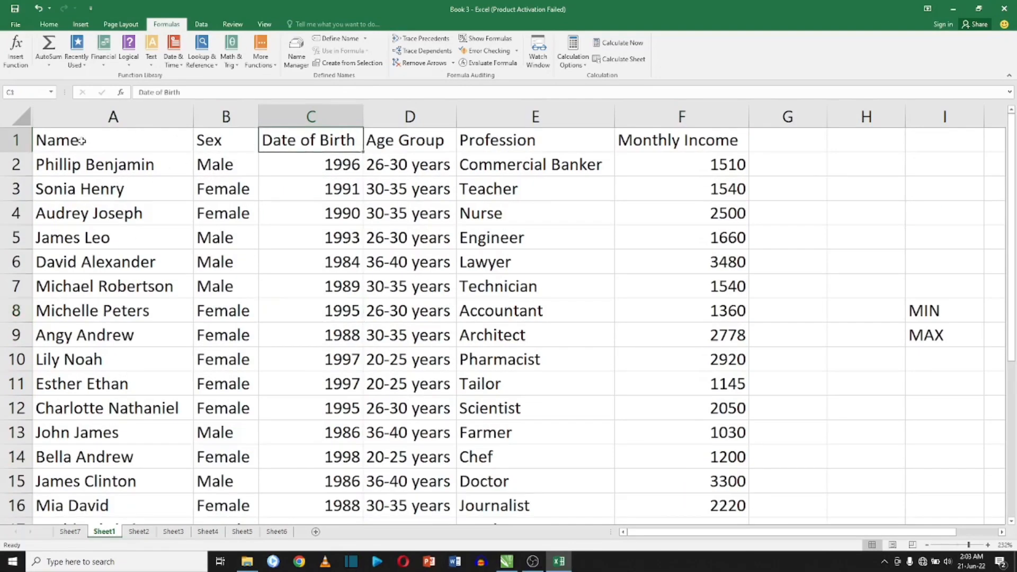
pyautogui.moveTo(89, 145); pyautogui.dragTo(665, 141)
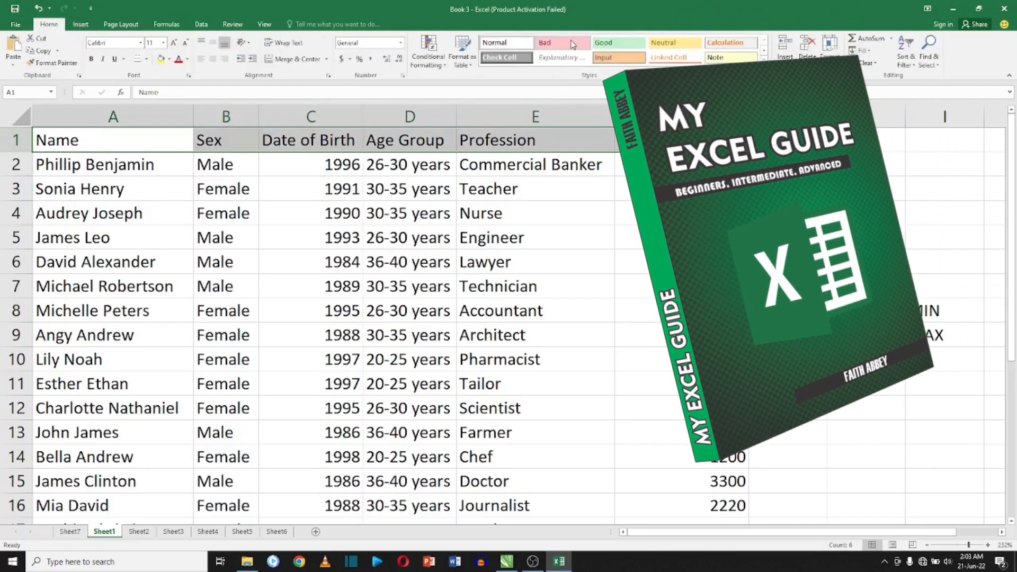
pyautogui.click(723, 57)
# Append "years" to the age group entries in cells D17 through D20.
pyautogui.click(389, 191)
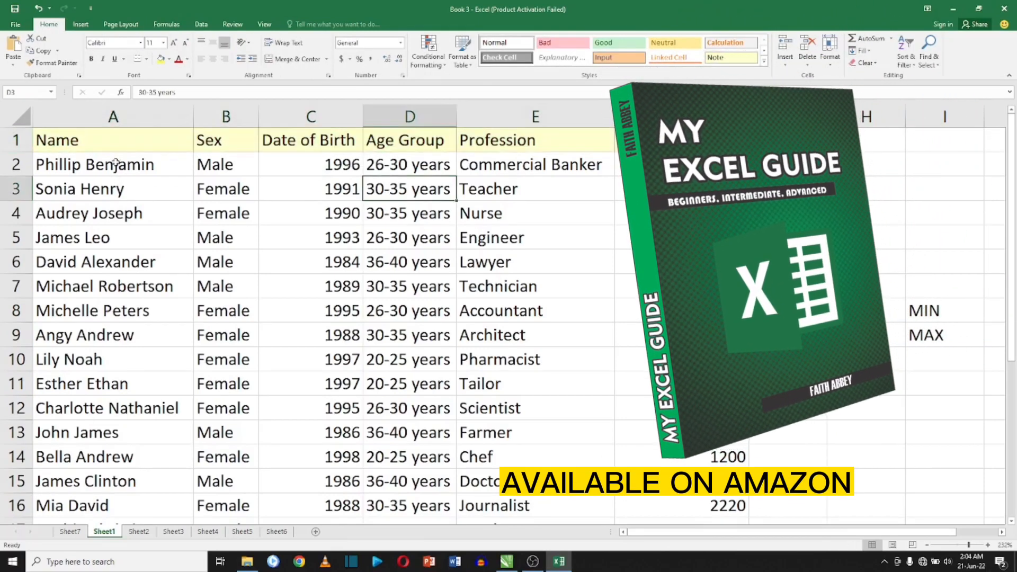
pyautogui.scroll(-2, 116, 162)
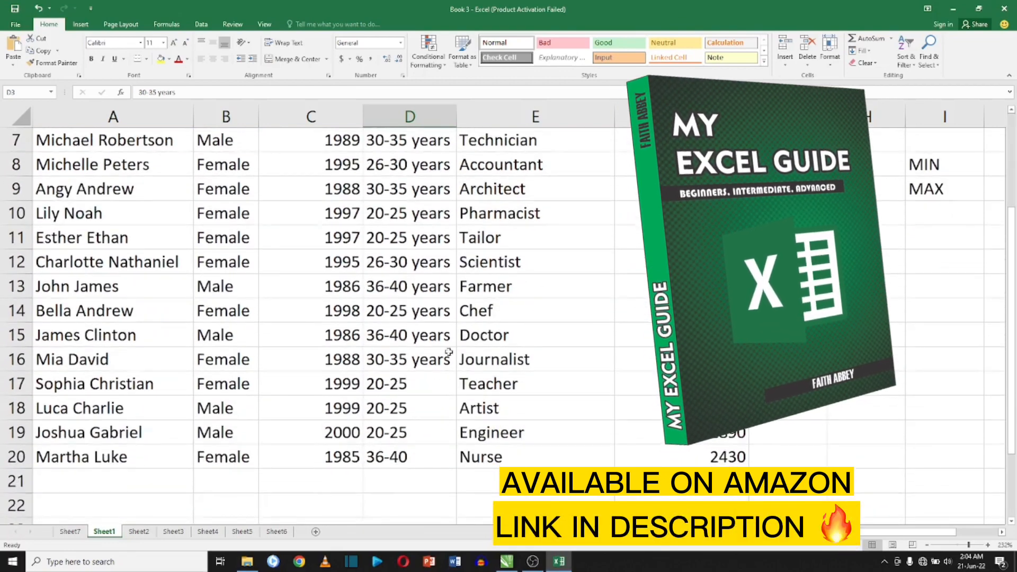
pyautogui.doubleClick(432, 394)
pyautogui.doubleClick(425, 381)
pyautogui.write('years')
pyautogui.press('Return')
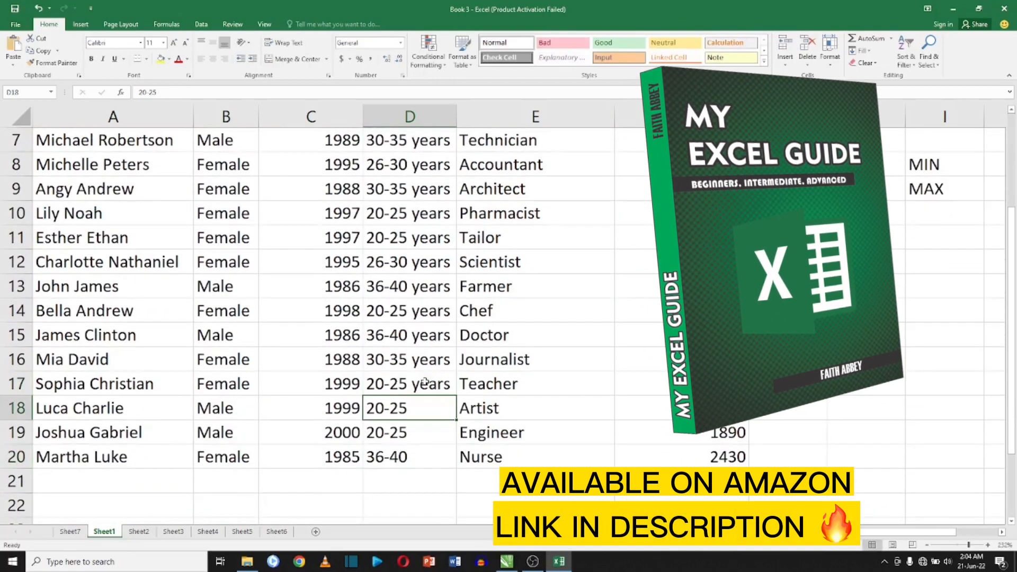
pyautogui.doubleClick(424, 408)
pyautogui.write('years')
pyautogui.press('Return')
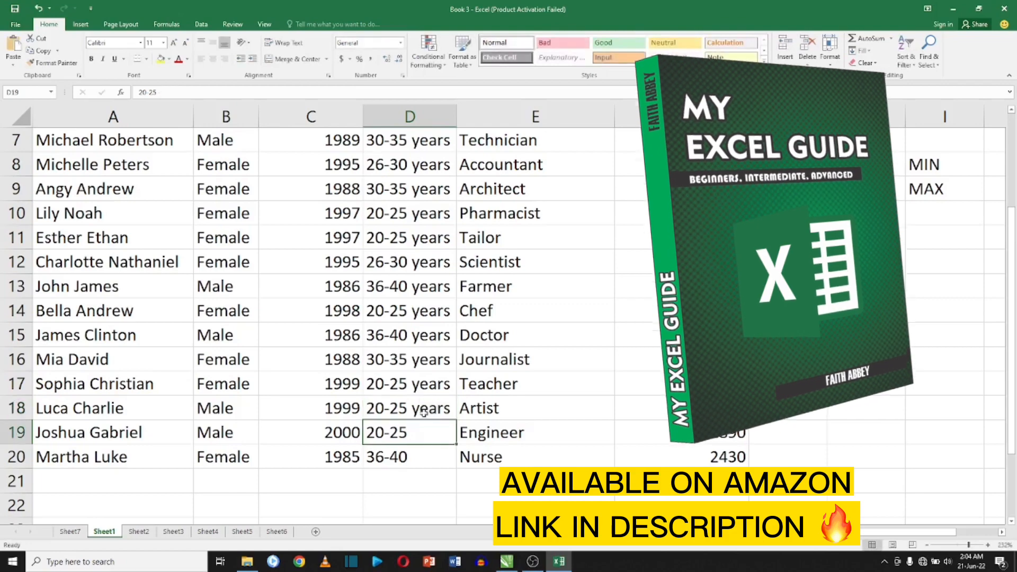
pyautogui.doubleClick(424, 432)
pyautogui.write('years')
pyautogui.press('Return')
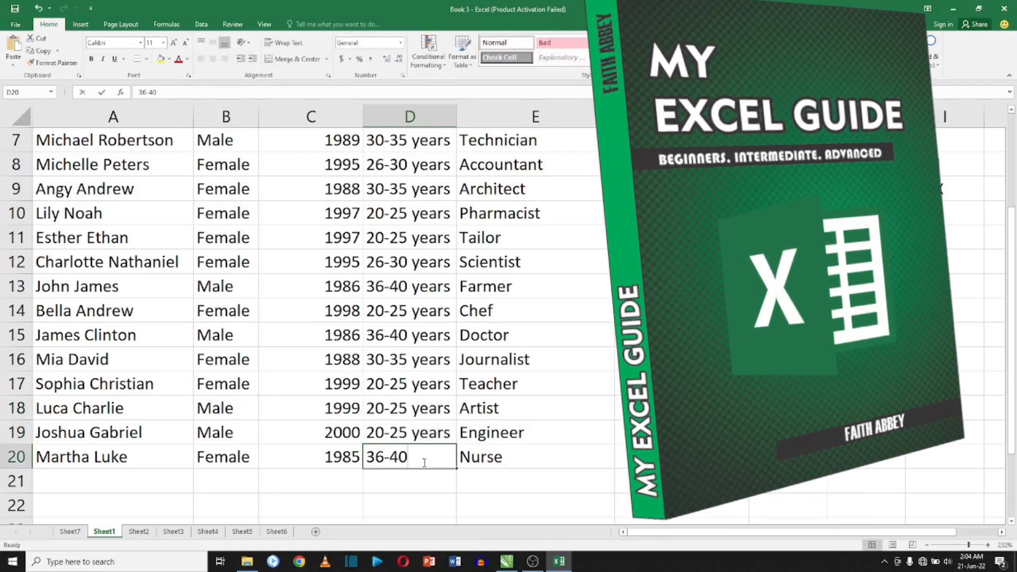
pyautogui.write('years')
pyautogui.press('Return')
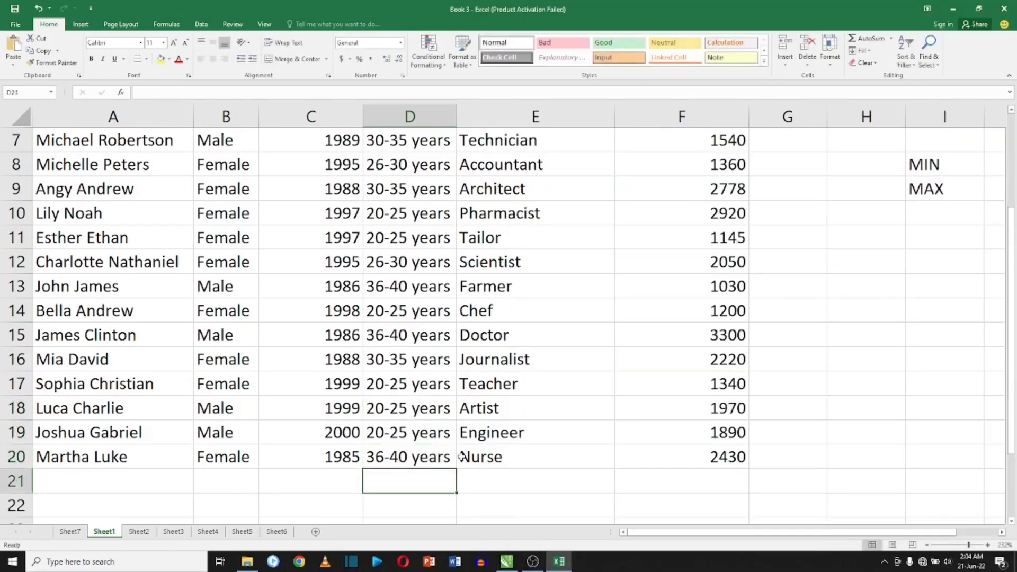
# Apply the dollar Accounting number format to the monthly income values in F2:F20.
pyautogui.scroll(2, 461, 456)
pyautogui.moveTo(709, 159); pyautogui.dragTo(720, 479)
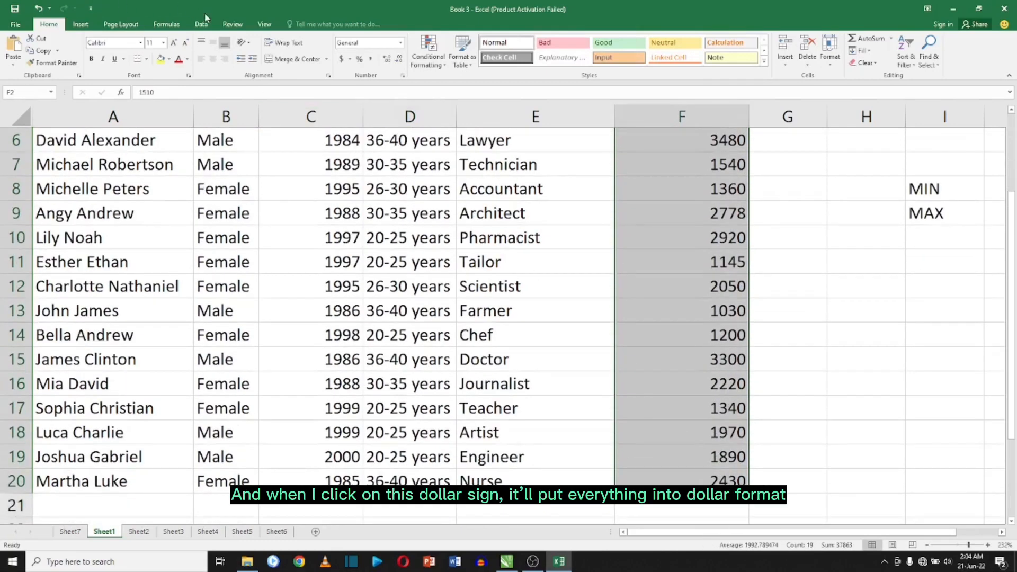
pyautogui.click(343, 60)
pyautogui.click(709, 307)
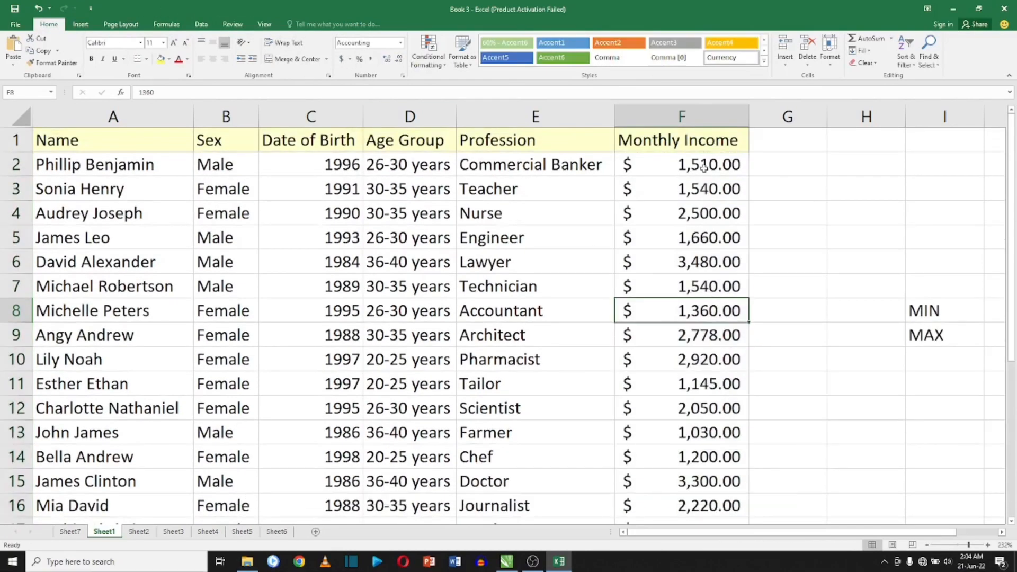
# Enter =MIN(F2:F20) in cell F21 to find the lowest monthly income.
pyautogui.scroll(-1, 703, 168)
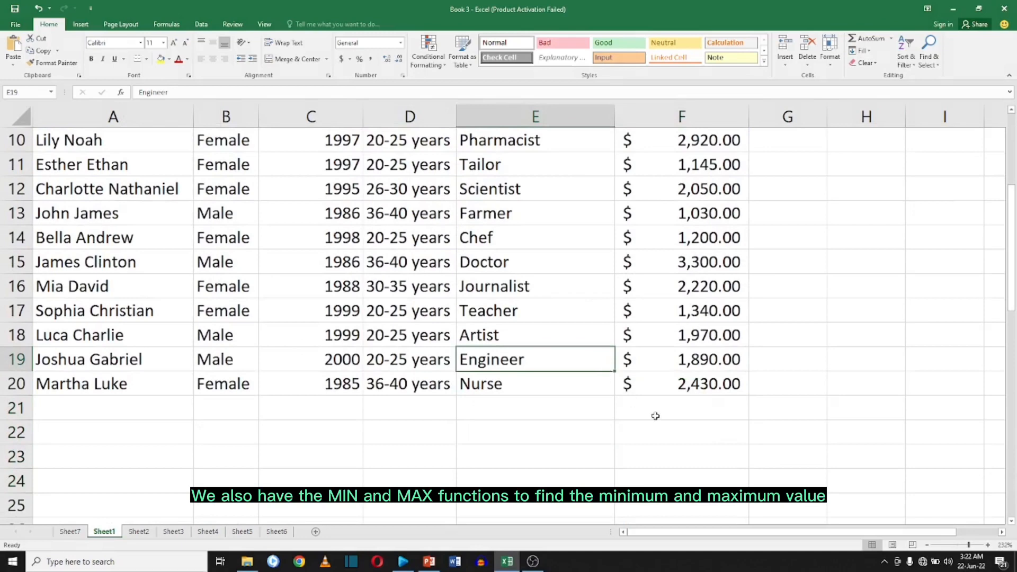
pyautogui.click(655, 416)
pyautogui.scroll(1, 656, 415)
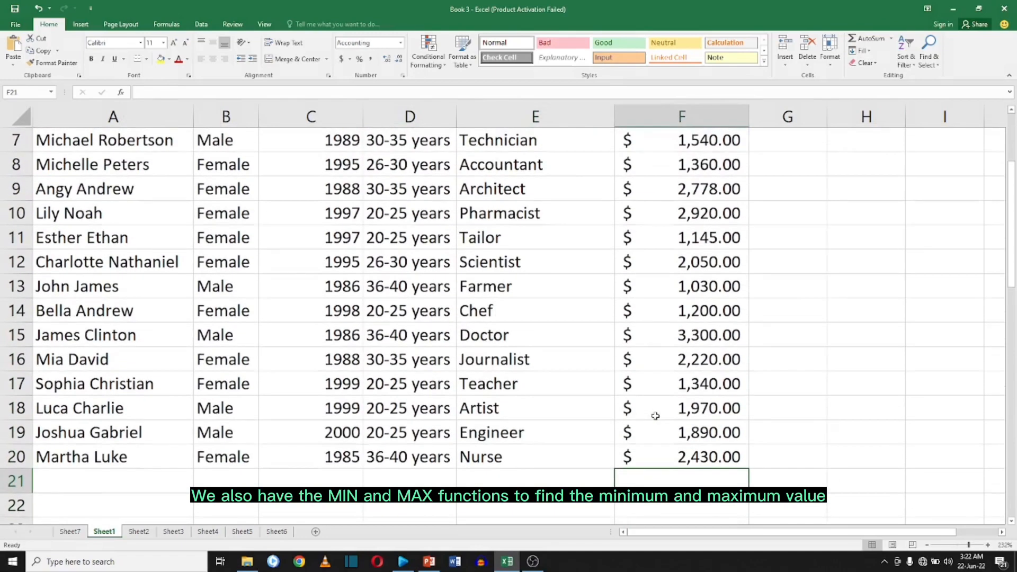
pyautogui.write('=M')
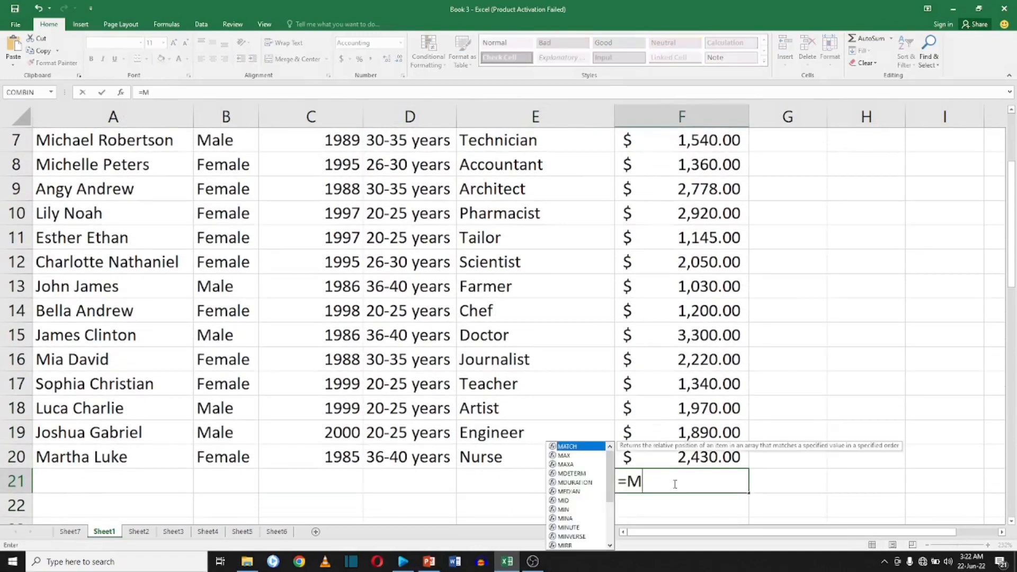
pyautogui.write('IN(')
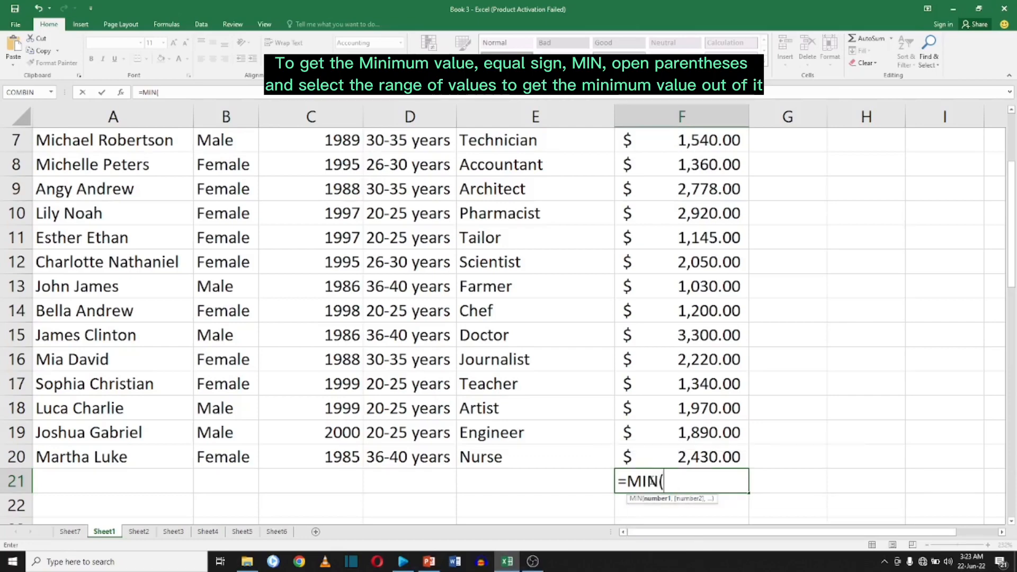
pyautogui.scroll(2, 684, 441)
pyautogui.moveTo(706, 162); pyautogui.dragTo(693, 552)
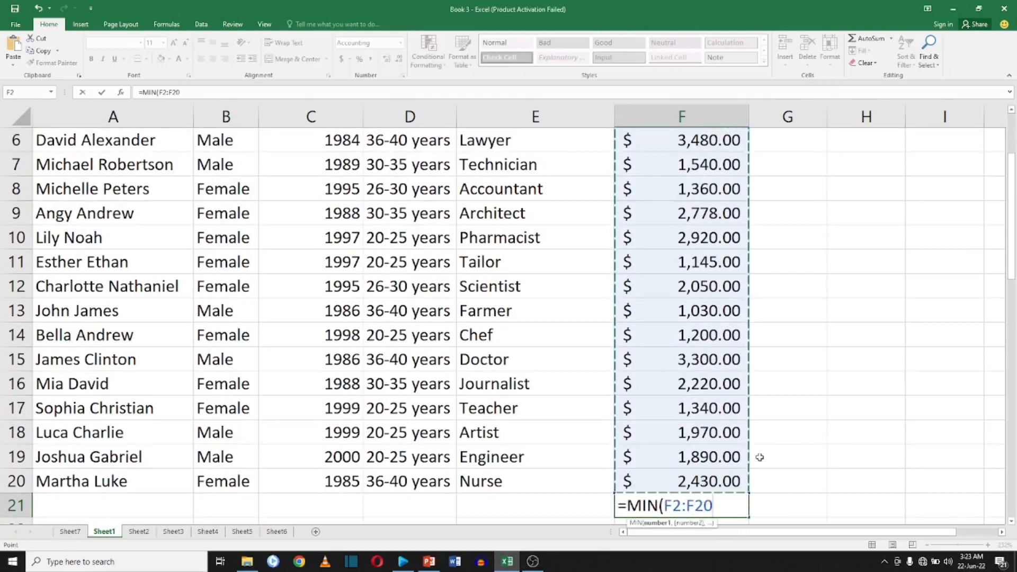
pyautogui.press('Return')
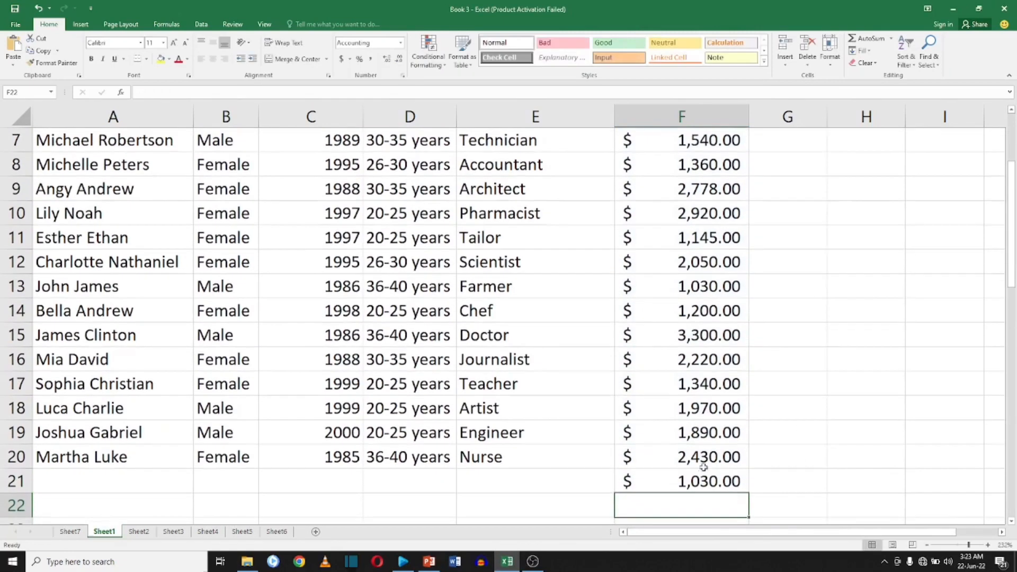
# Label cells E21 and E22 as MIN and MAX.
pyautogui.click(496, 481)
pyautogui.write('M')
pyautogui.write('IN')
pyautogui.press('Return')
pyautogui.write('MA')
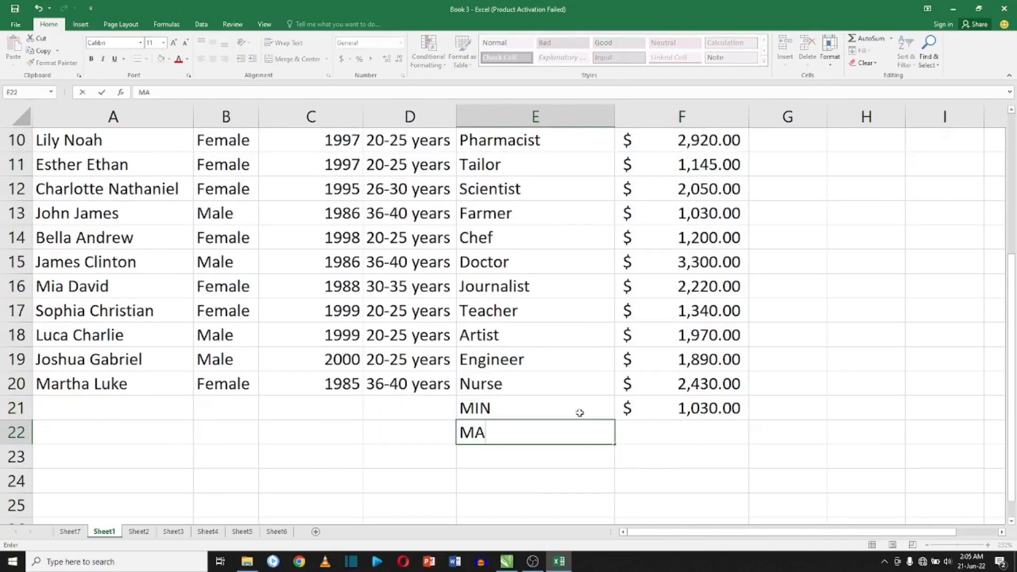
pyautogui.write('X')
pyautogui.click(669, 424)
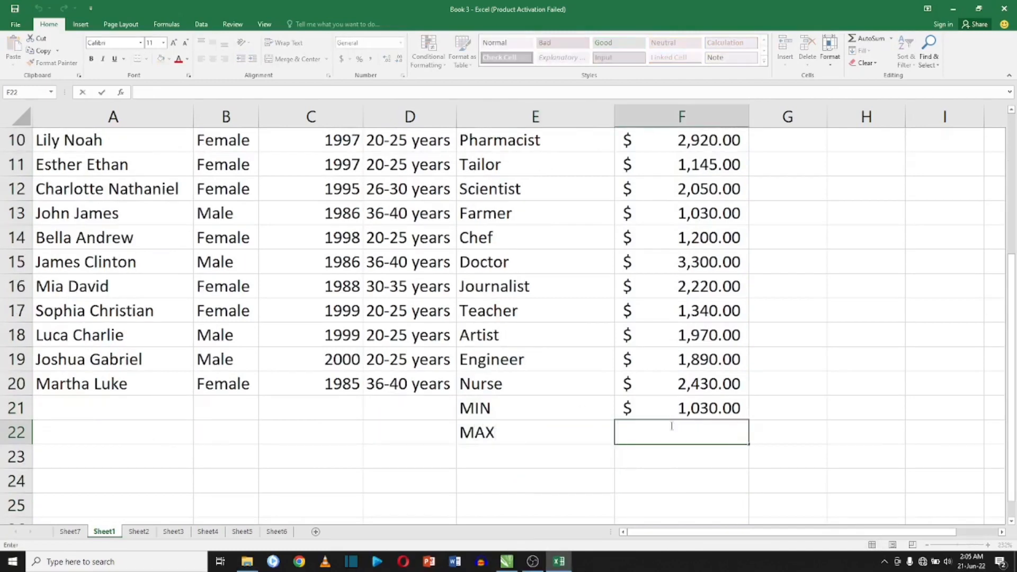
# Enter =MAX(F2:F20) in cell F22 to find the highest monthly income.
pyautogui.write('=MAX')
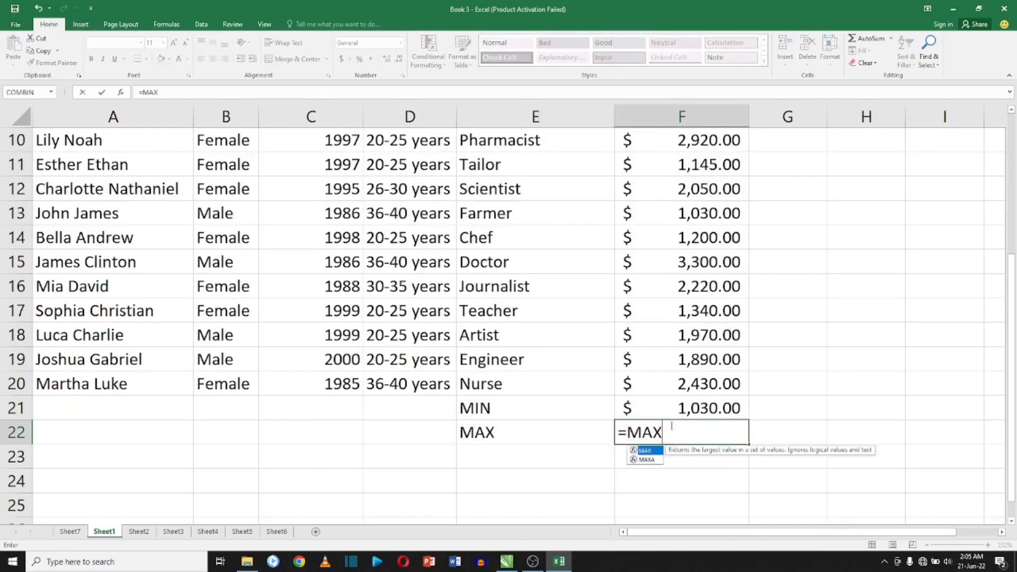
pyautogui.write('(')
pyautogui.scroll(3, 672, 427)
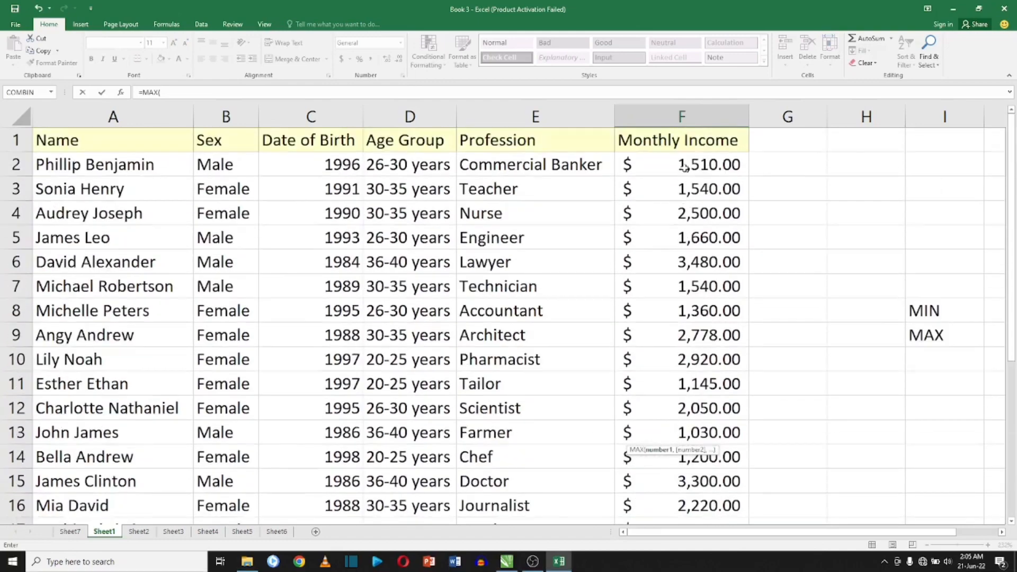
pyautogui.moveTo(685, 167); pyautogui.dragTo(683, 432)
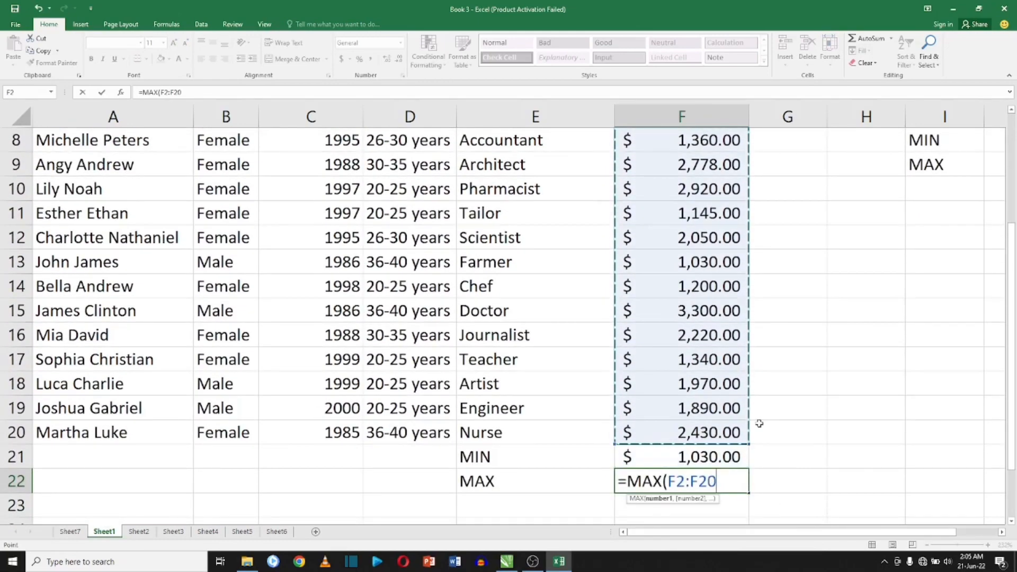
pyautogui.press('Return')
# Label cell E23 as AVERAGE.
pyautogui.scroll(-1, 759, 424)
pyautogui.click(487, 452)
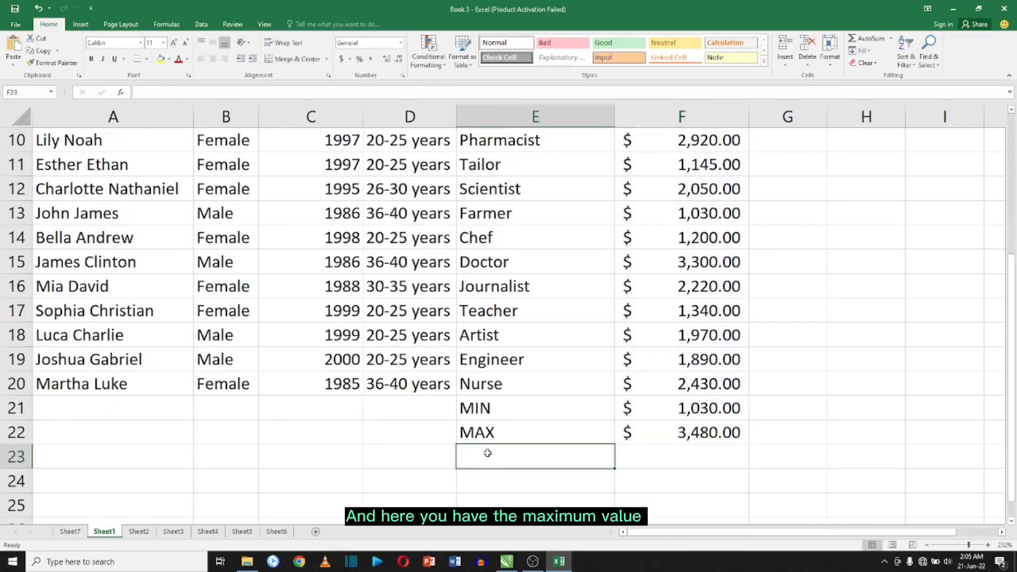
pyautogui.write('AVERAGE')
pyautogui.click(641, 464)
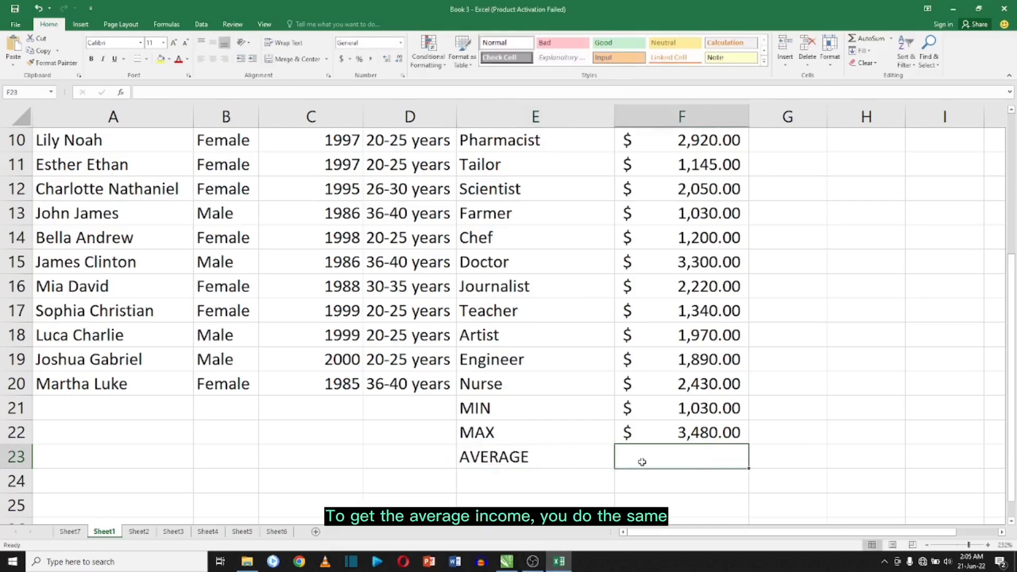
# Enter =AVERAGE(F2:F20) in cell F23 to get the average monthly income.
pyautogui.write('=AVER')
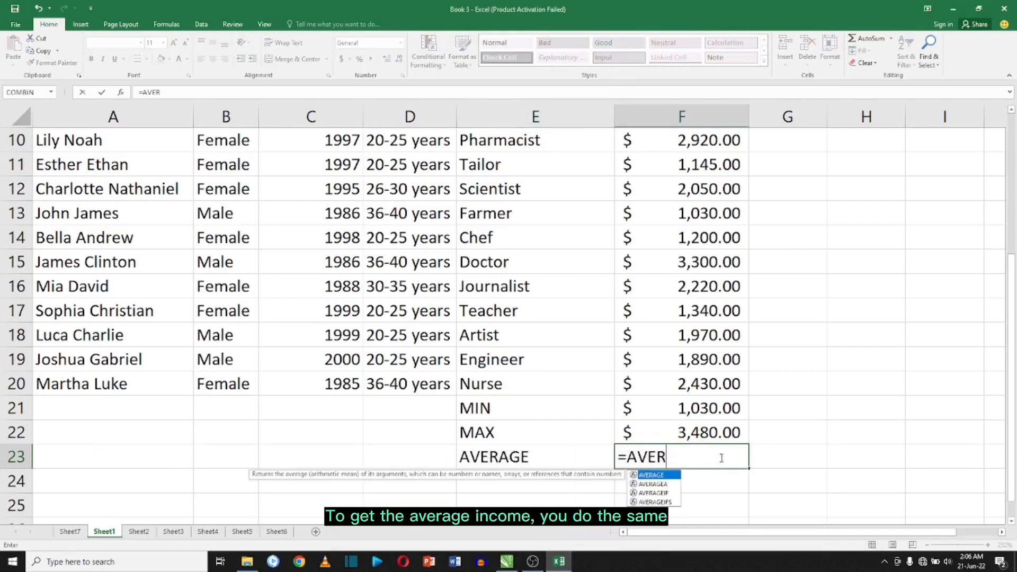
pyautogui.write('AGE(')
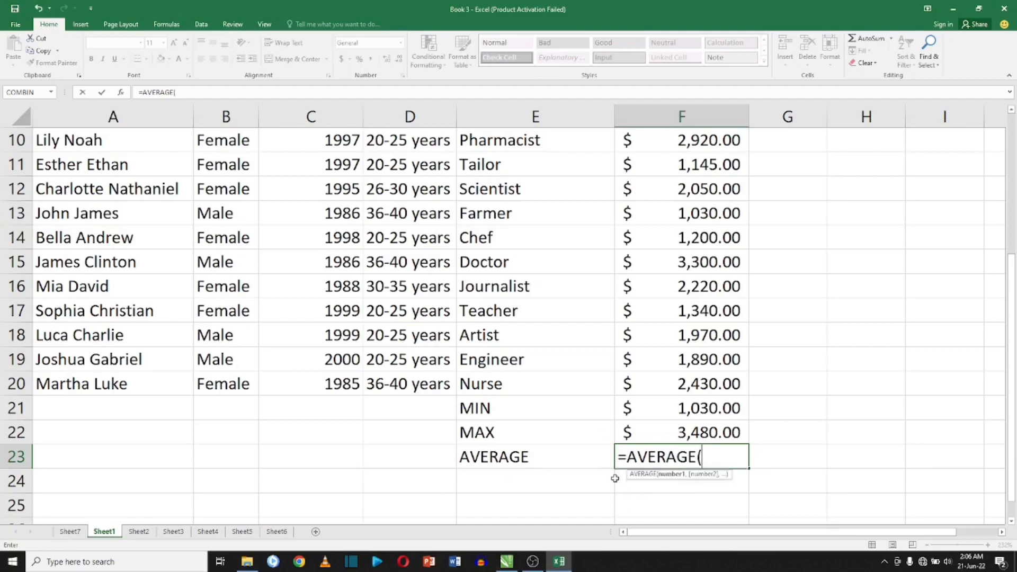
pyautogui.scroll(3, 732, 311)
pyautogui.moveTo(712, 165); pyautogui.dragTo(706, 537)
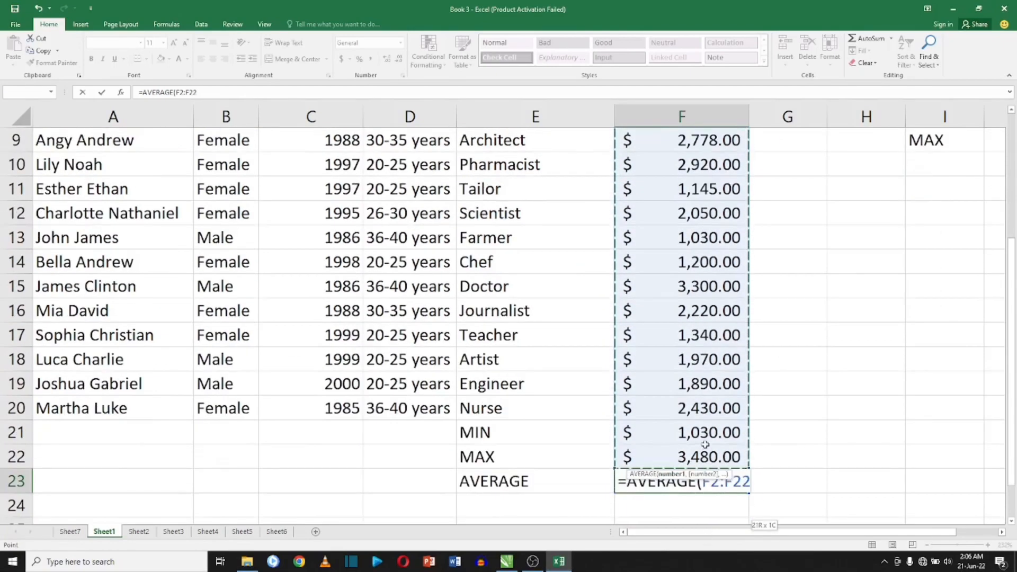
pyautogui.moveTo(705, 445); pyautogui.dragTo(714, 406)
pyautogui.press('Return')
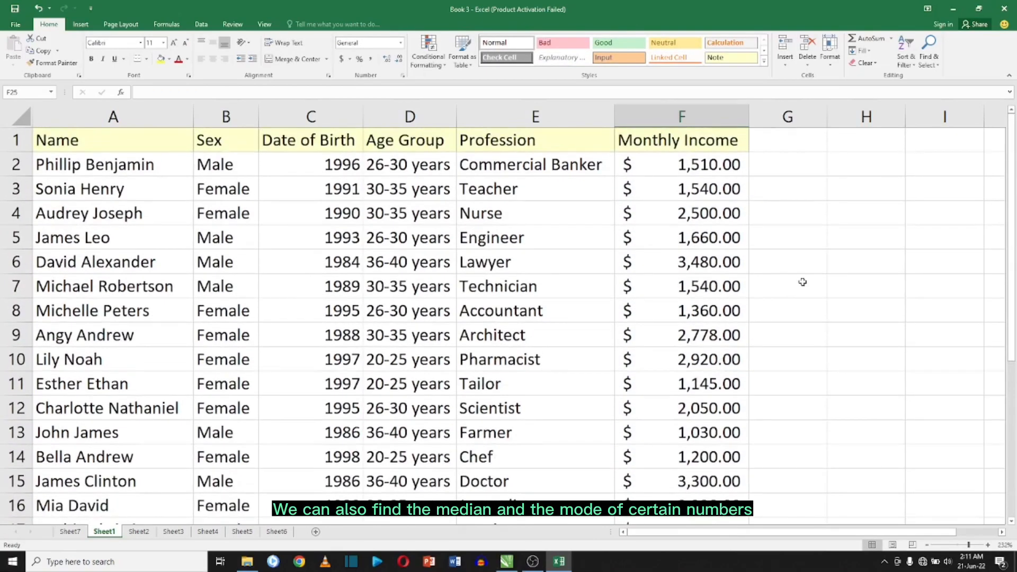
# Enter the sample values 465, 345, 223, 453, 345, 900, 223, 345 and 600 down cells G7 to G15.
pyautogui.click(802, 282)
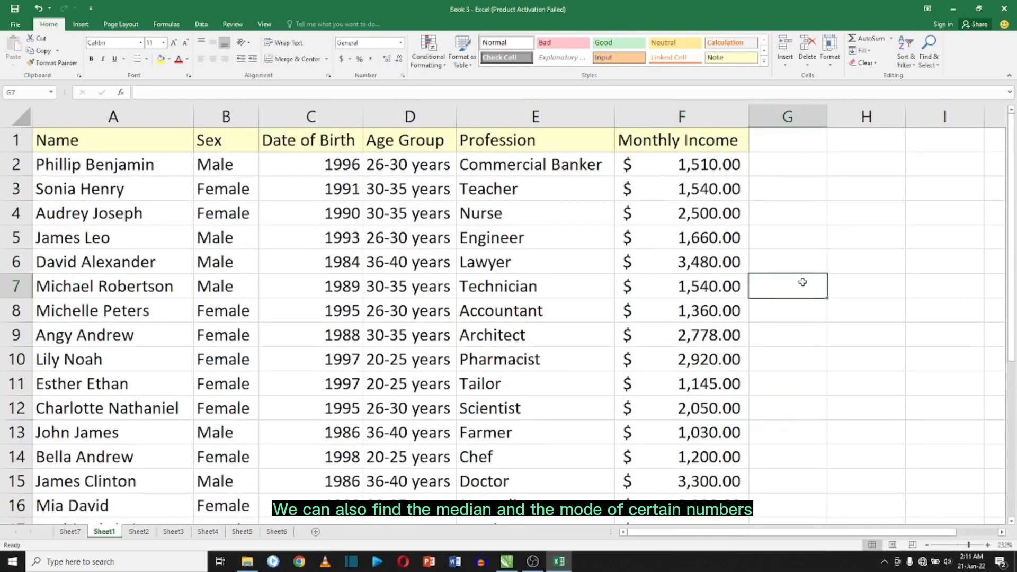
pyautogui.write('465')
pyautogui.press('Return')
pyautogui.write('345')
pyautogui.press('Return')
pyautogui.write('223')
pyautogui.press('Return')
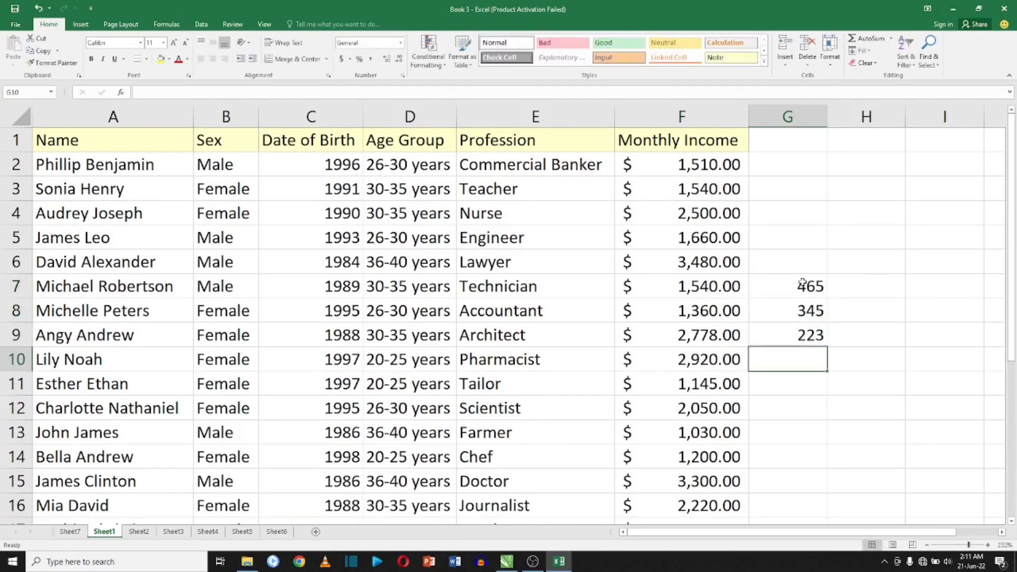
pyautogui.write('453')
pyautogui.press('Return')
pyautogui.write('345')
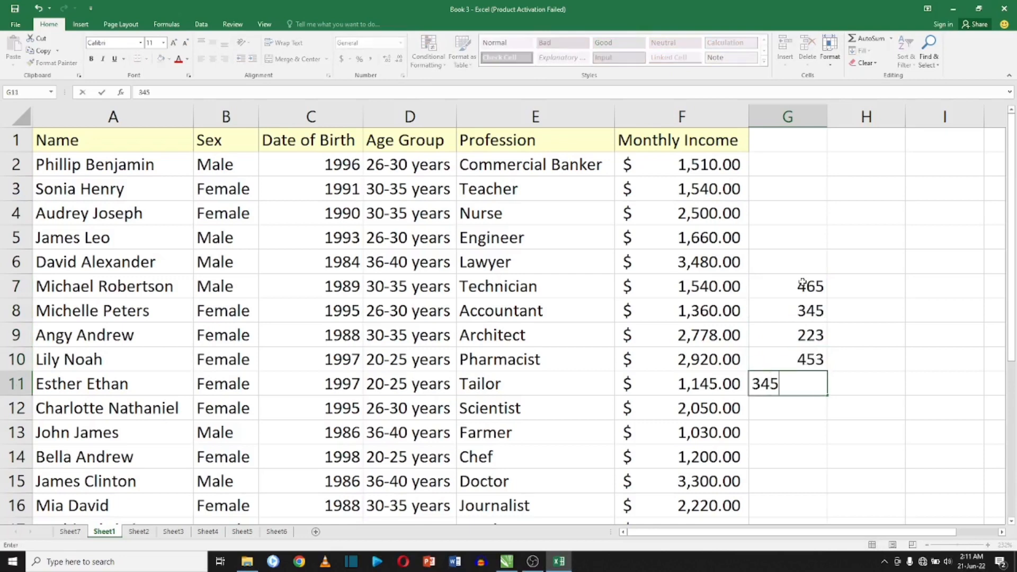
pyautogui.press('Return')
pyautogui.write('900')
pyautogui.press('Return')
pyautogui.write('223')
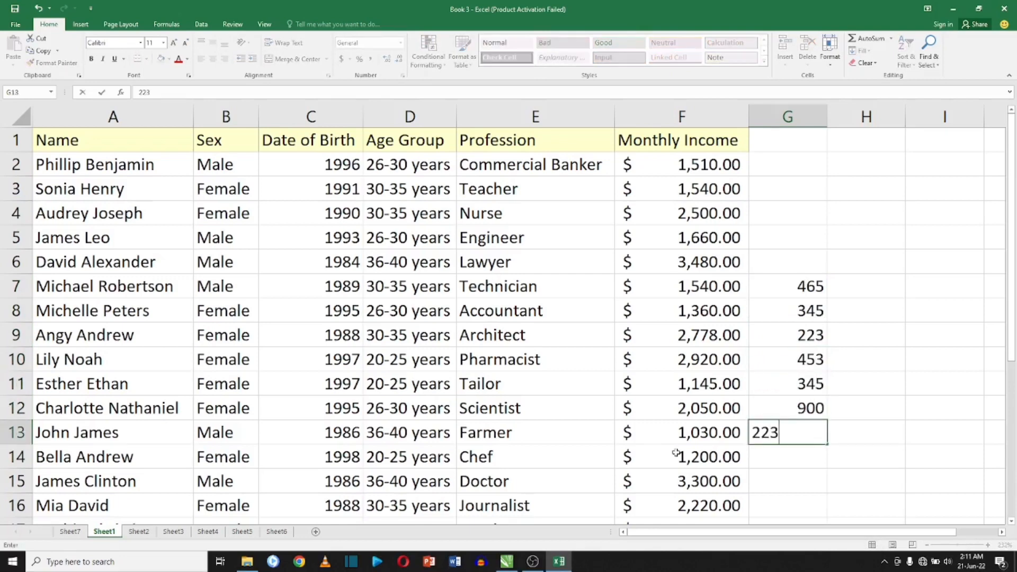
pyautogui.press('Return')
pyautogui.write('245')
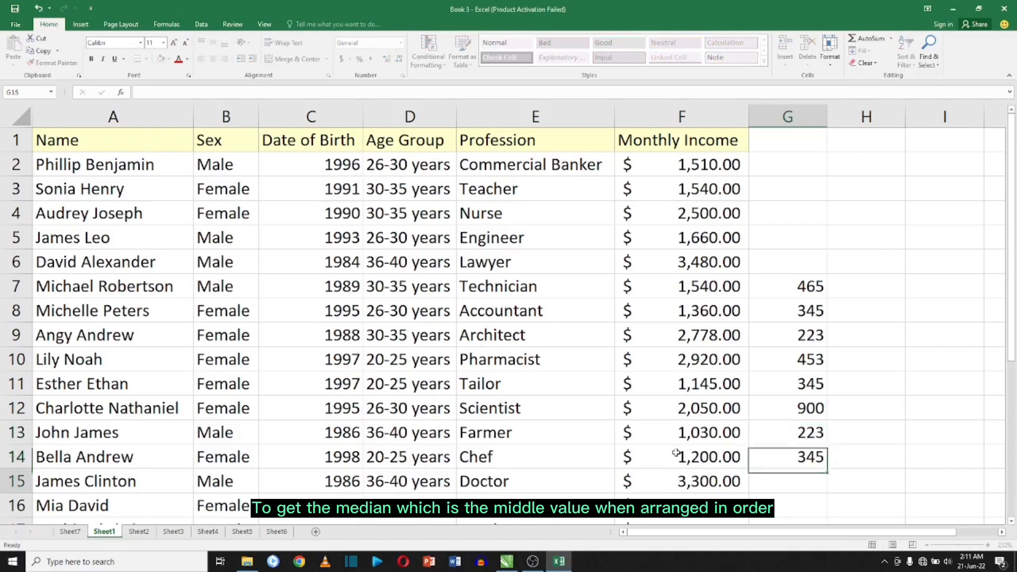
pyautogui.press('Return')
pyautogui.write('600')
pyautogui.press('Return')
# Enter =MEDIAN(G7:G15) in cell G16 to find the middle value of the sample numbers.
pyautogui.write('=ME')
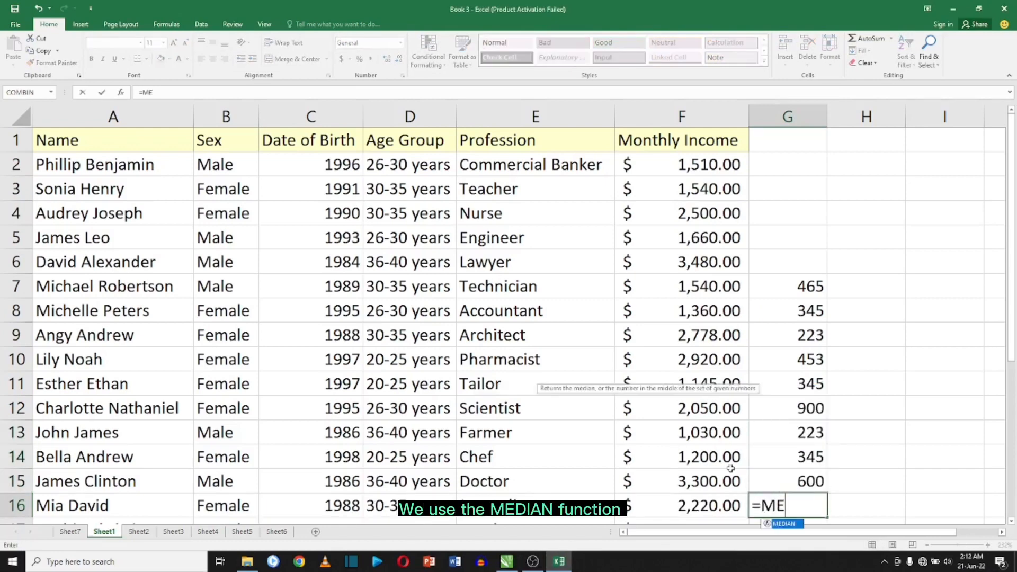
pyautogui.doubleClick(777, 524)
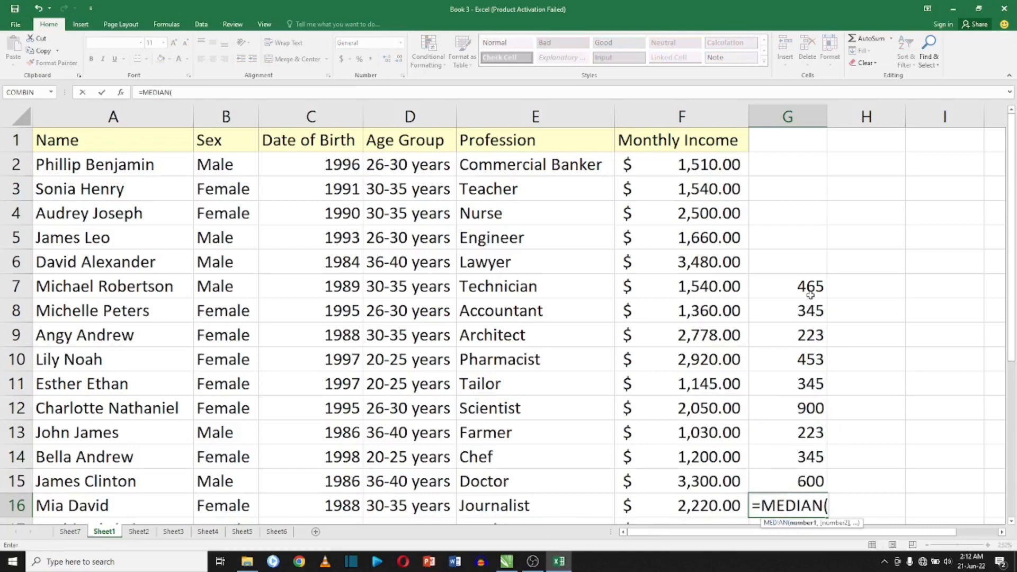
pyautogui.moveTo(809, 291); pyautogui.dragTo(810, 481)
pyautogui.press('Return')
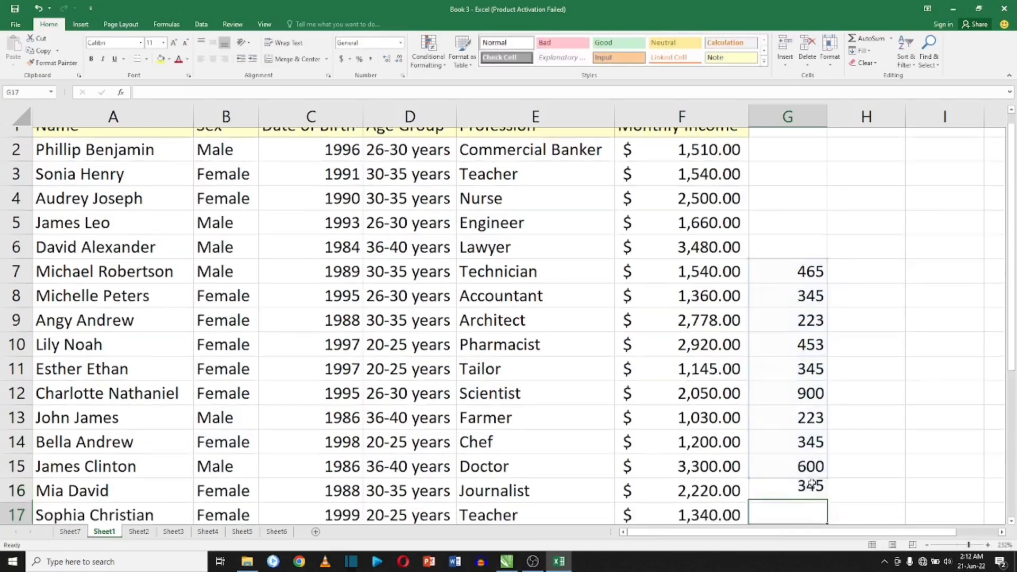
pyautogui.click(805, 481)
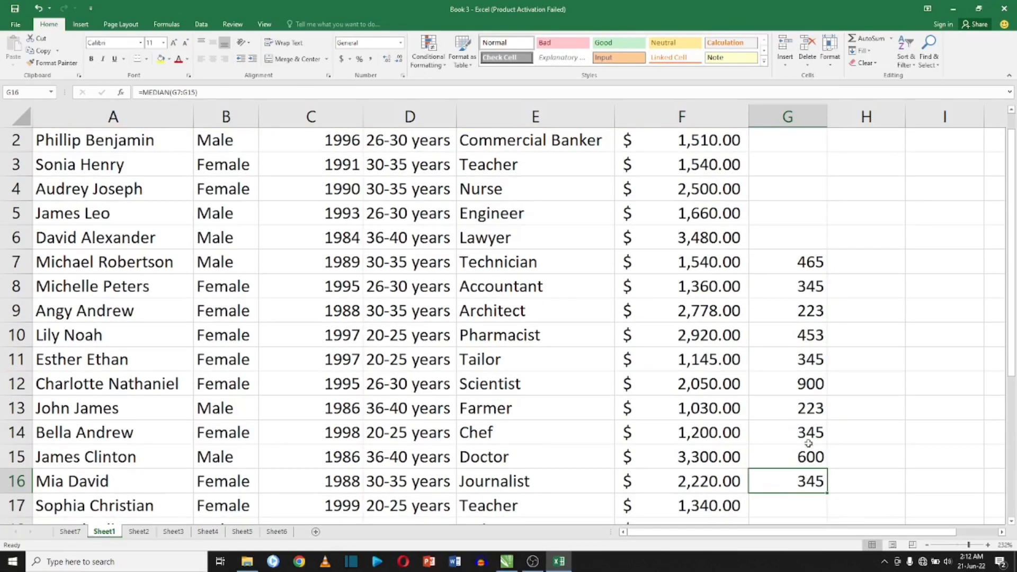
# Enter =MODE(G7:G16) in cell G17 to find the most frequent value.
pyautogui.click(801, 498)
pyautogui.write('=')
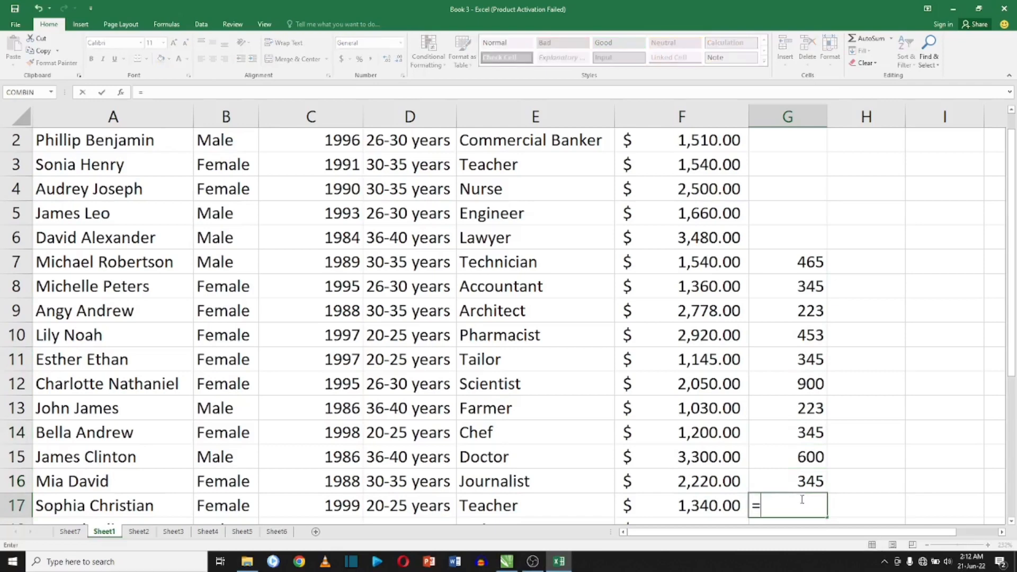
pyautogui.write('MODE')
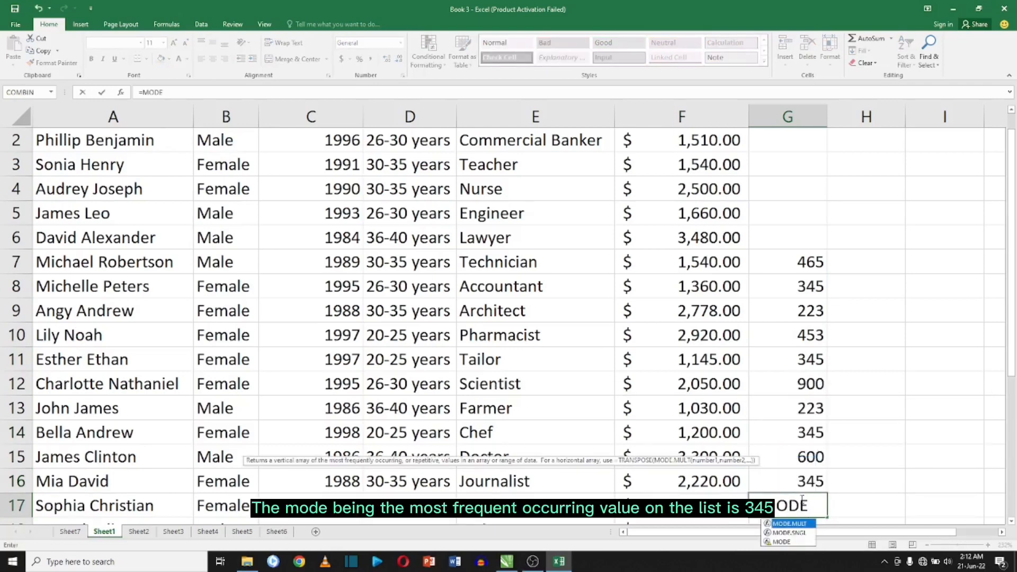
pyautogui.write('(')
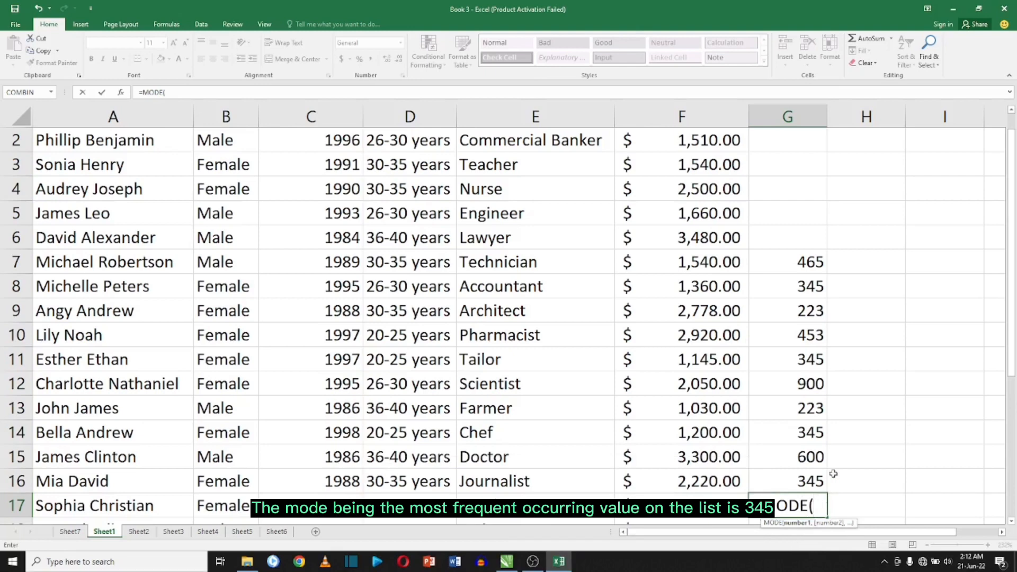
pyautogui.moveTo(799, 262); pyautogui.dragTo(799, 481)
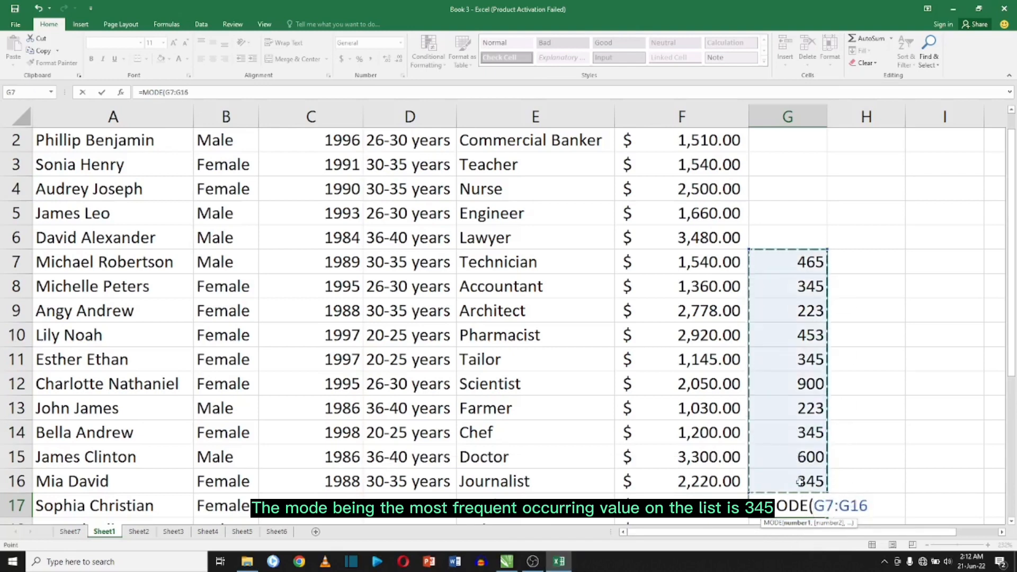
pyautogui.press('Return')
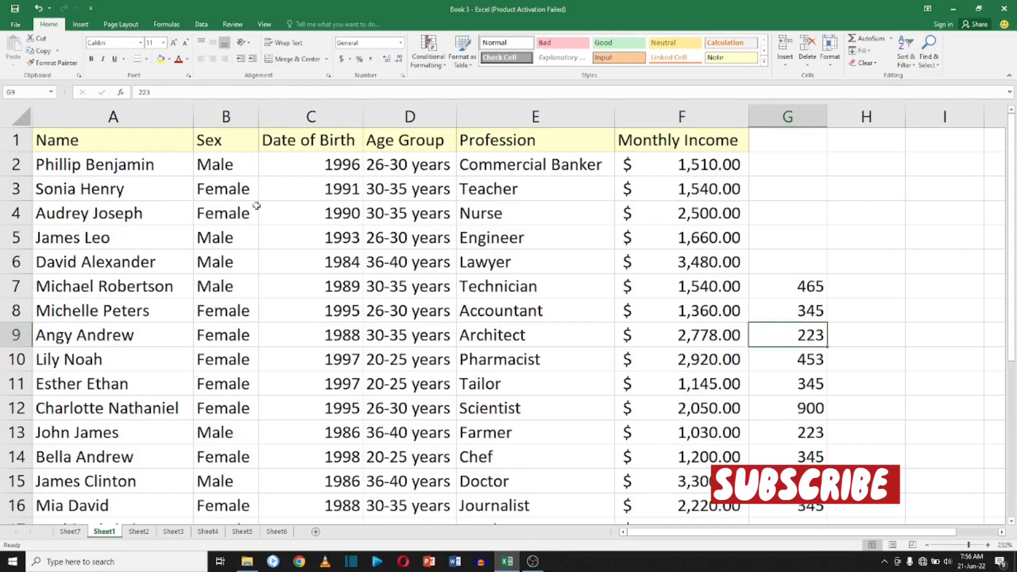
# Switch to Sheet2 and enter =SUM(B3:B10) in B11 for January's grand total.
pyautogui.click(139, 532)
pyautogui.click(215, 371)
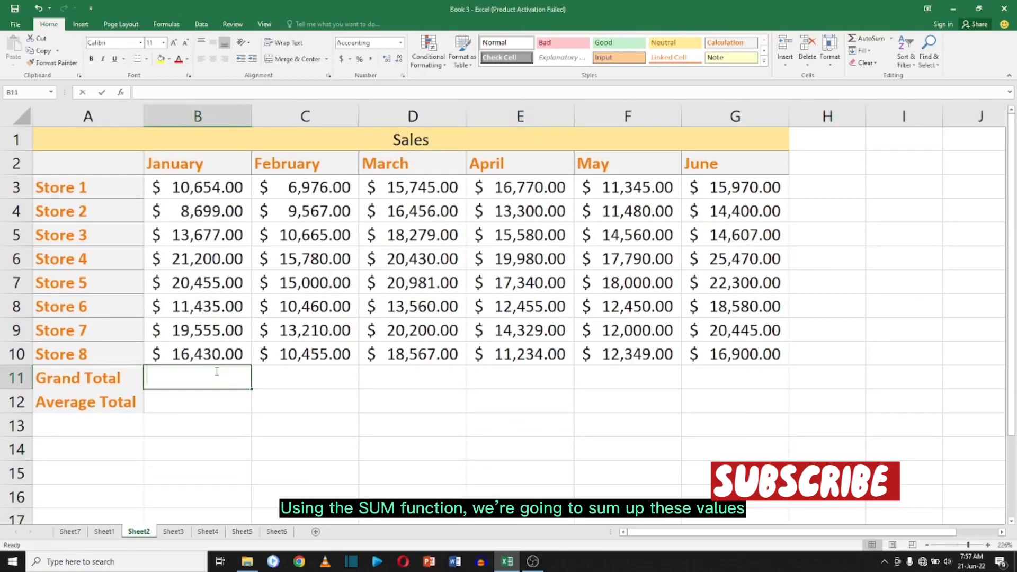
pyautogui.write('=sum')
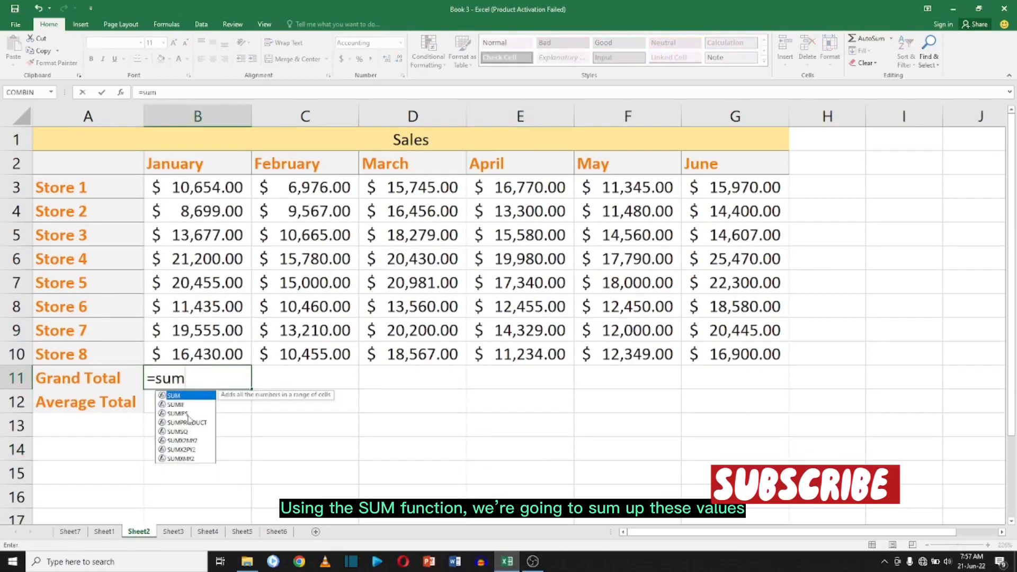
pyautogui.doubleClick(197, 397)
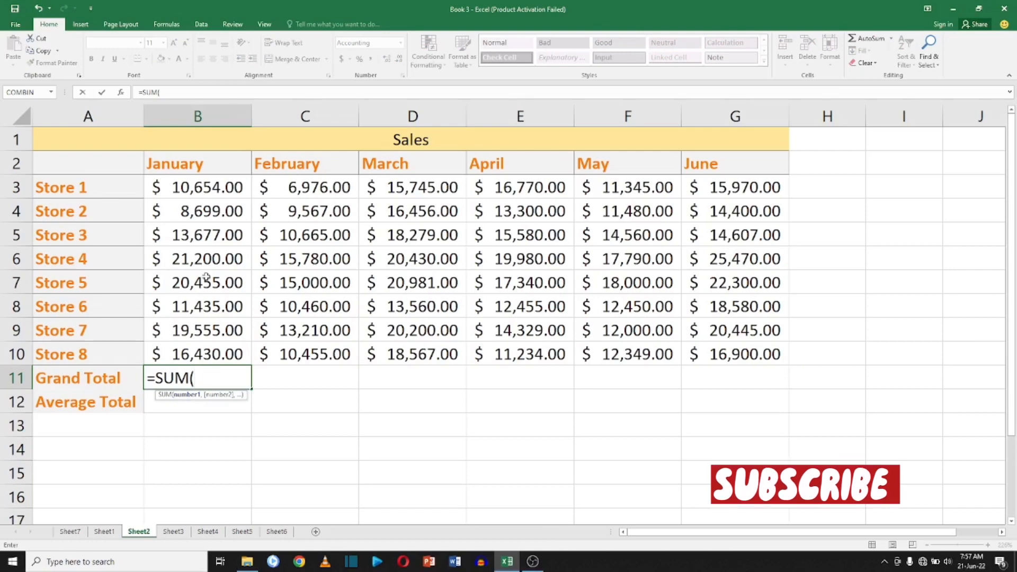
pyautogui.moveTo(210, 184); pyautogui.dragTo(210, 352)
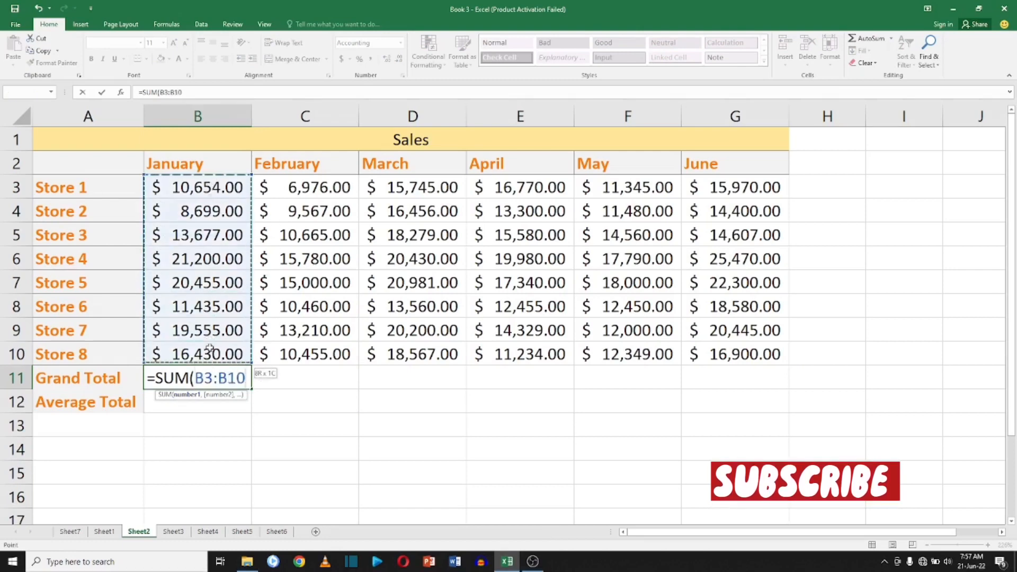
pyautogui.press('Return')
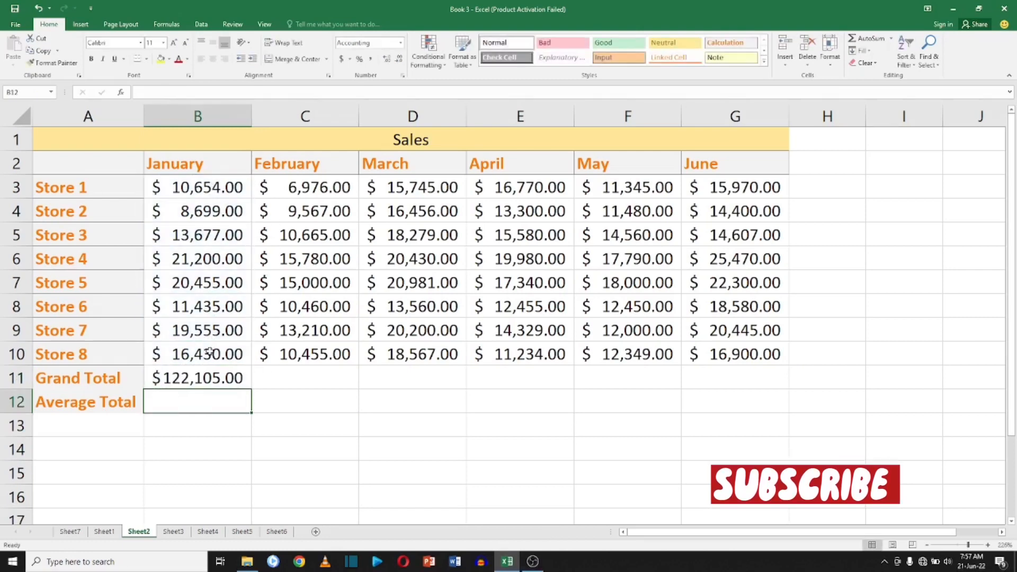
# Copy the grand total formula from B11 and paste it into C11 for February.
pyautogui.press('Up')
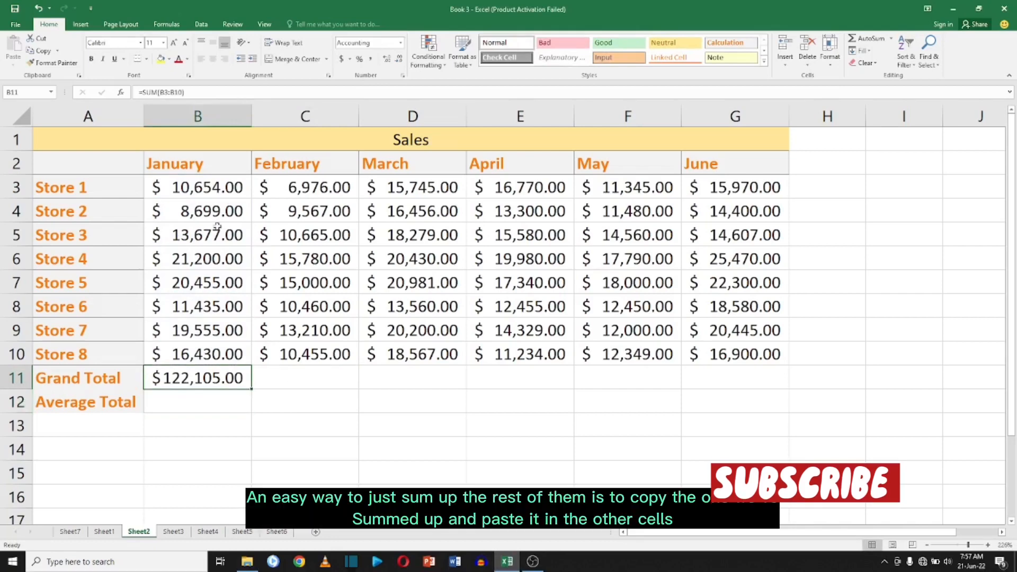
pyautogui.rightClick(206, 377)
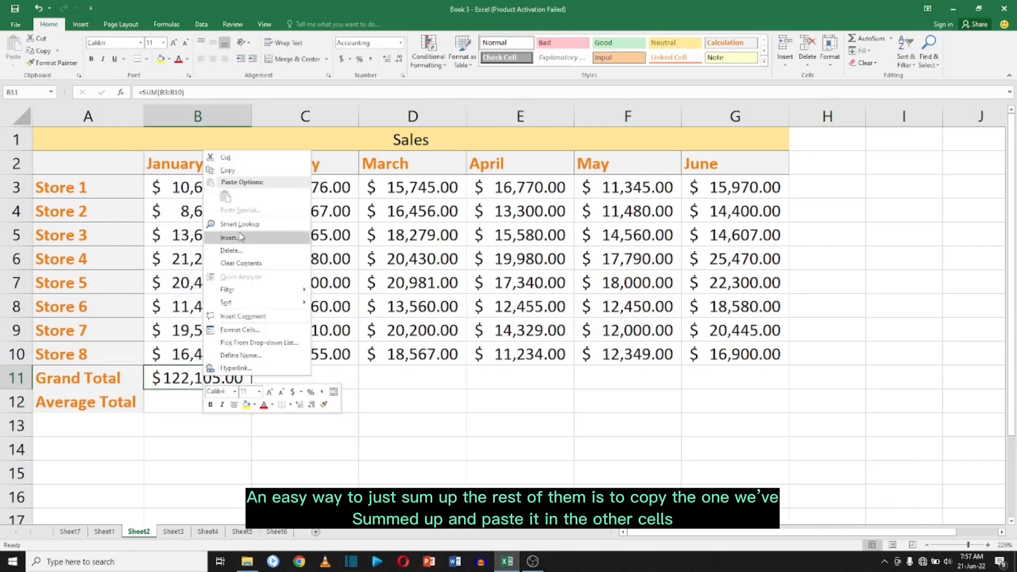
pyautogui.click(236, 170)
pyautogui.click(311, 378)
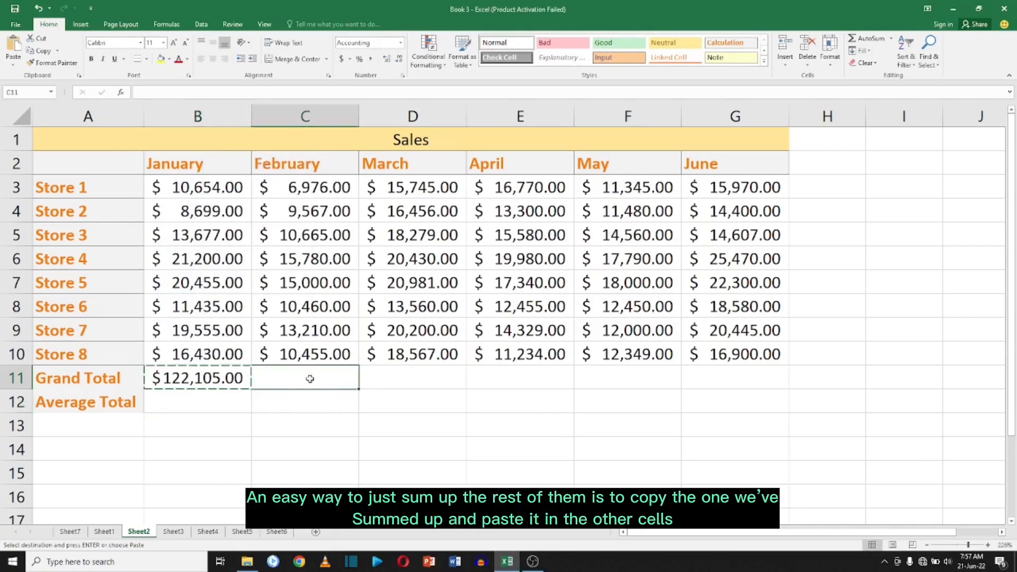
pyautogui.rightClick(311, 383)
pyautogui.moveTo(415, 219)
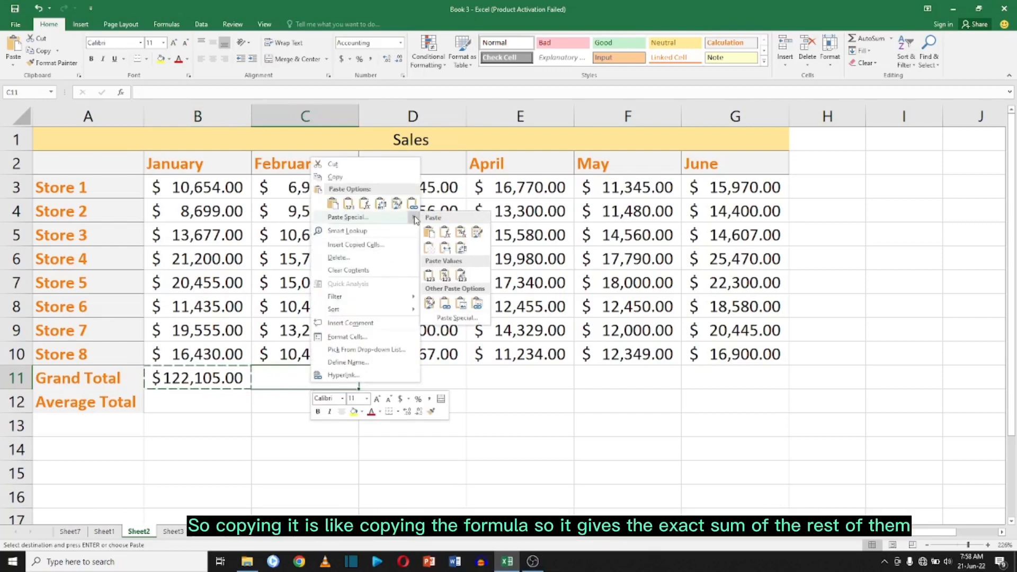
pyautogui.click(445, 248)
pyautogui.hotkey('ctrl', 'c')
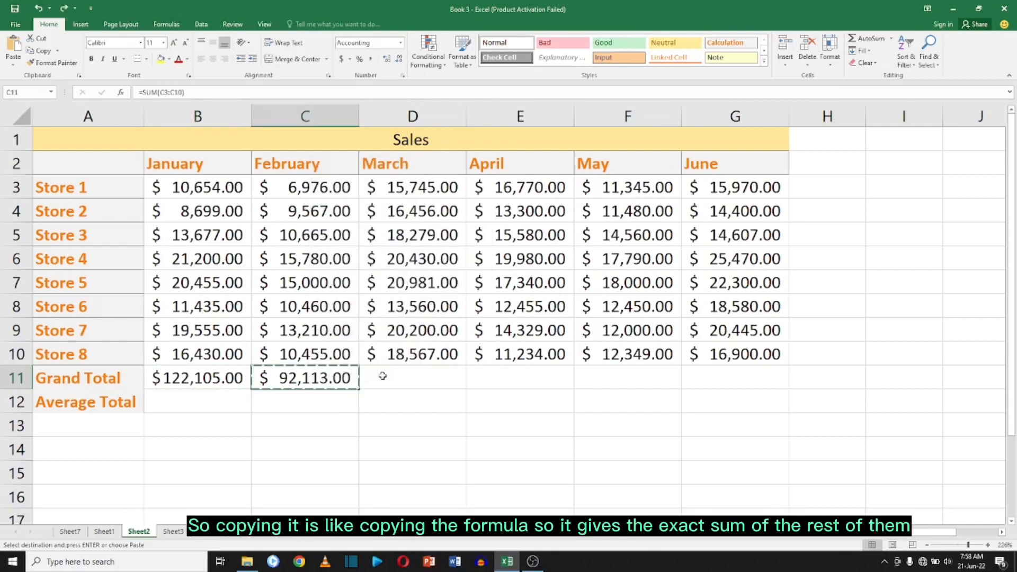
# Paste the copied SUM formula into D11 through G11 to total March to June.
pyautogui.rightClick(385, 378)
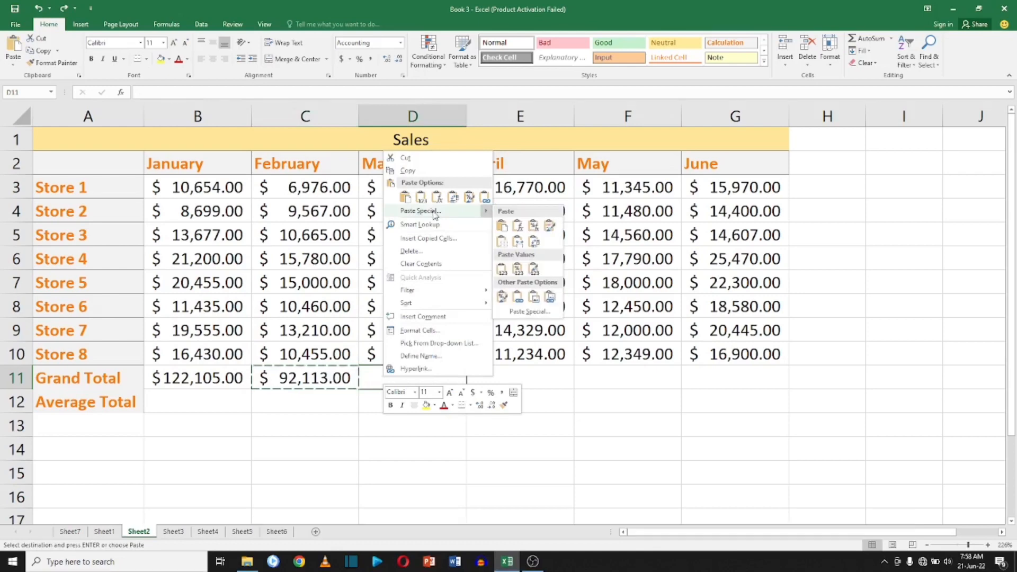
pyautogui.click(376, 383)
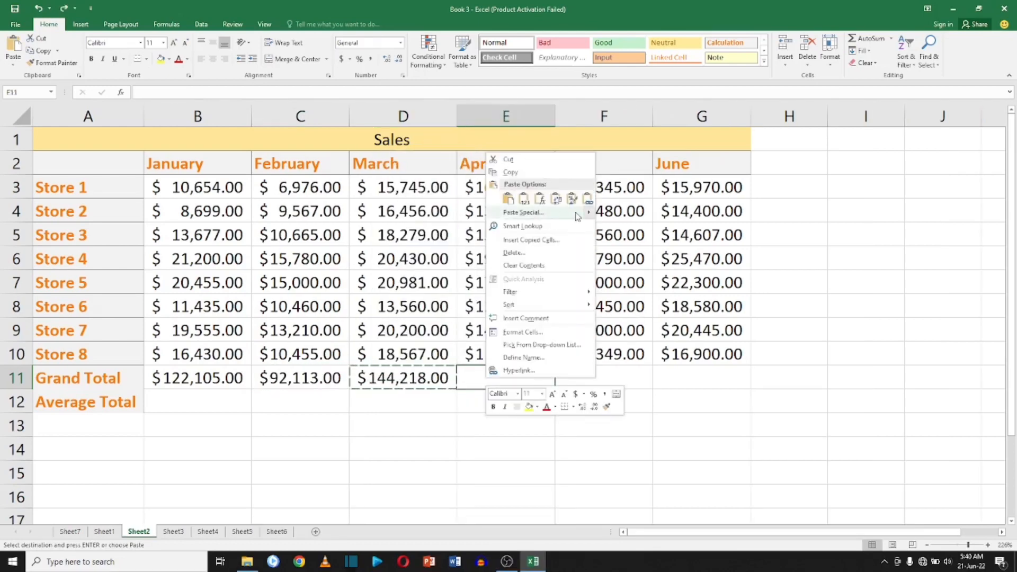
pyautogui.moveTo(577, 212)
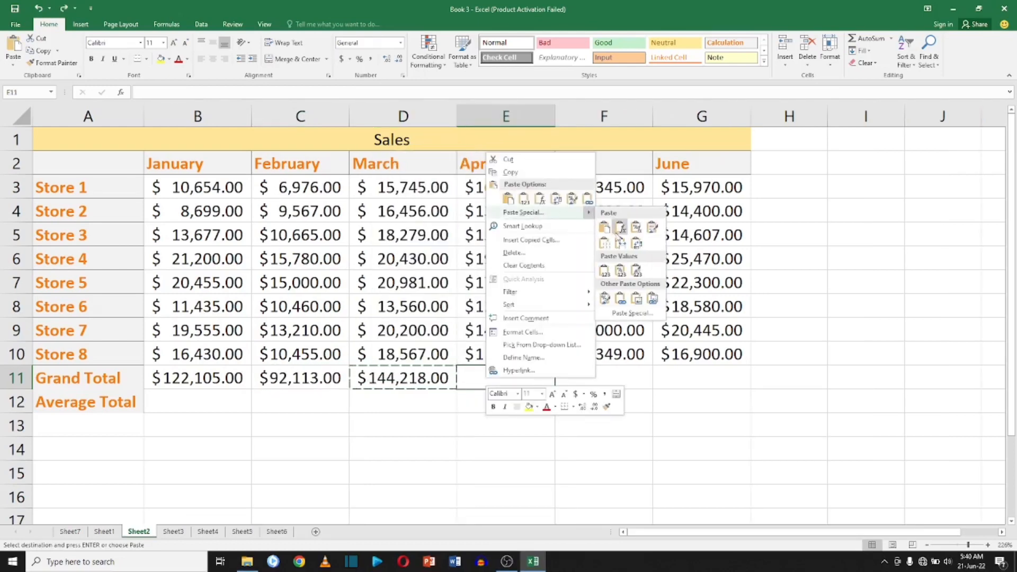
pyautogui.click(623, 245)
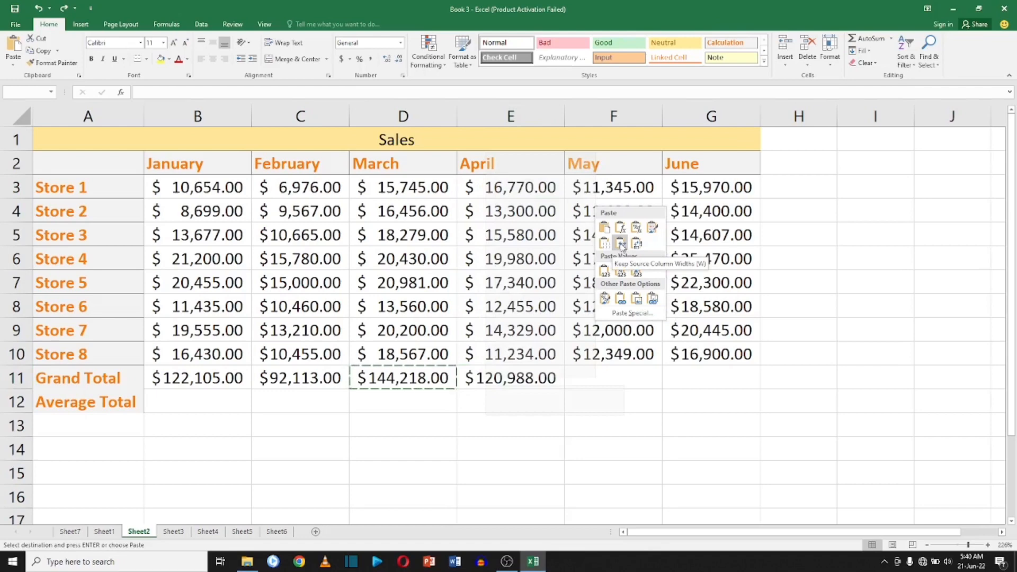
pyautogui.moveTo(561, 378); pyautogui.dragTo(700, 368)
pyautogui.rightClick(700, 370)
pyautogui.moveTo(803, 206)
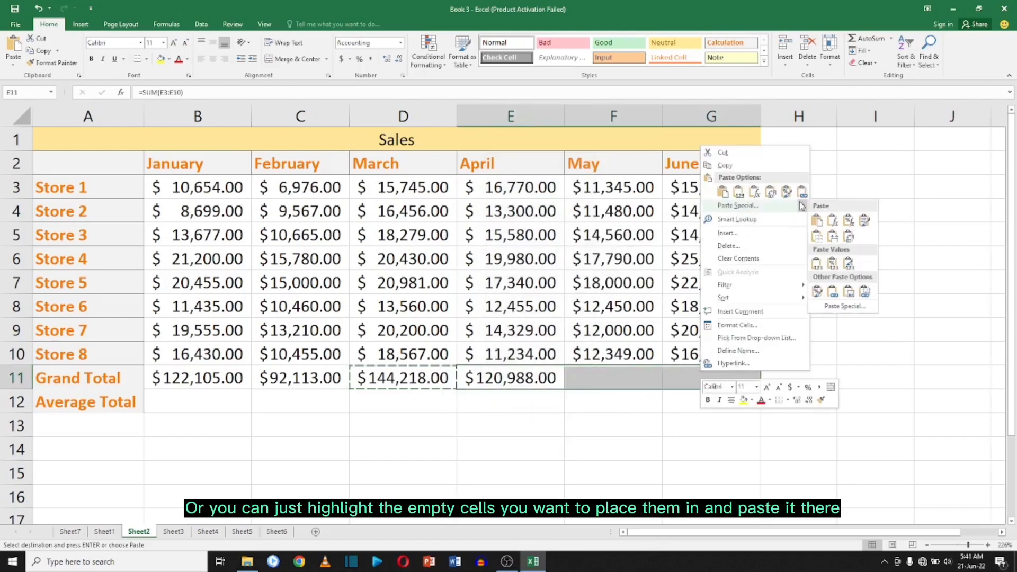
pyautogui.click(836, 237)
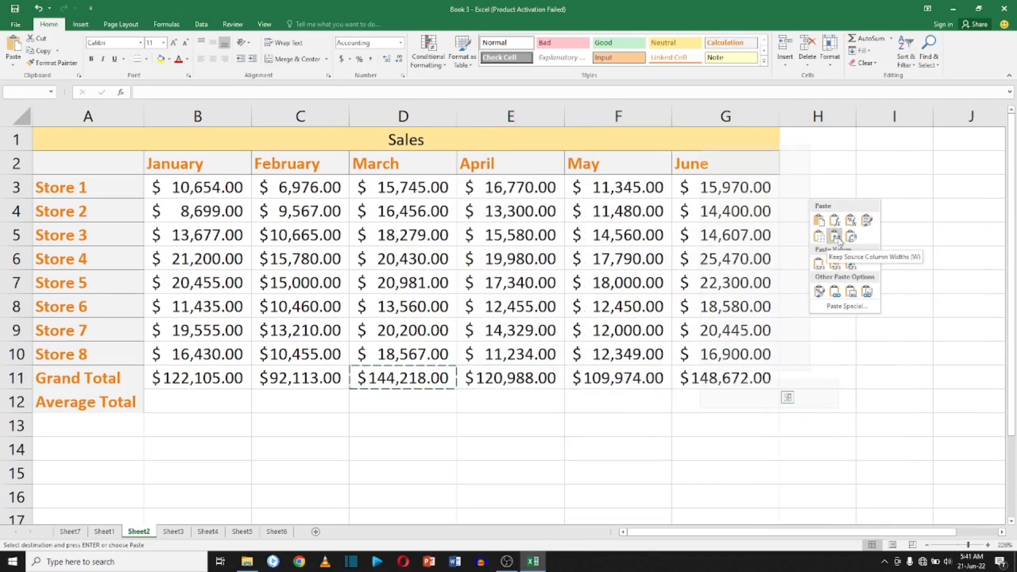
pyautogui.click(783, 353)
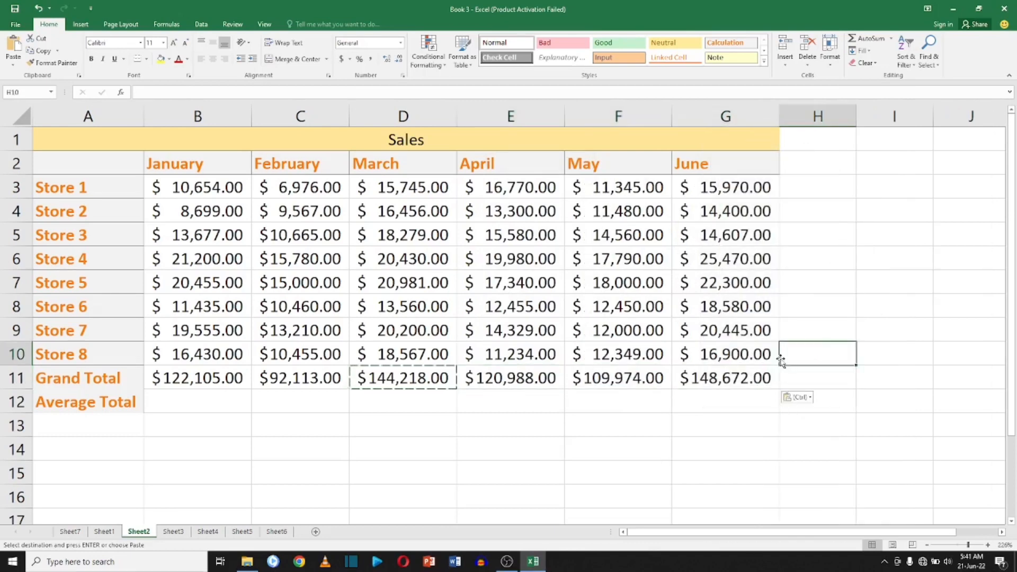
# Enter =AVERAGE(B3:B10) in B12 for January's average total.
pyautogui.click(191, 408)
pyautogui.write('=')
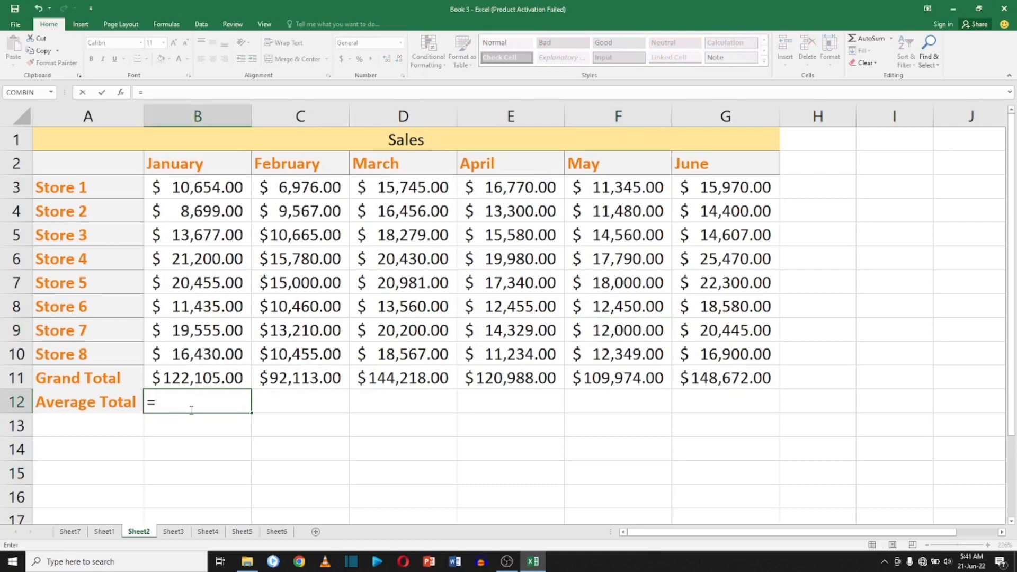
pyautogui.write('AV')
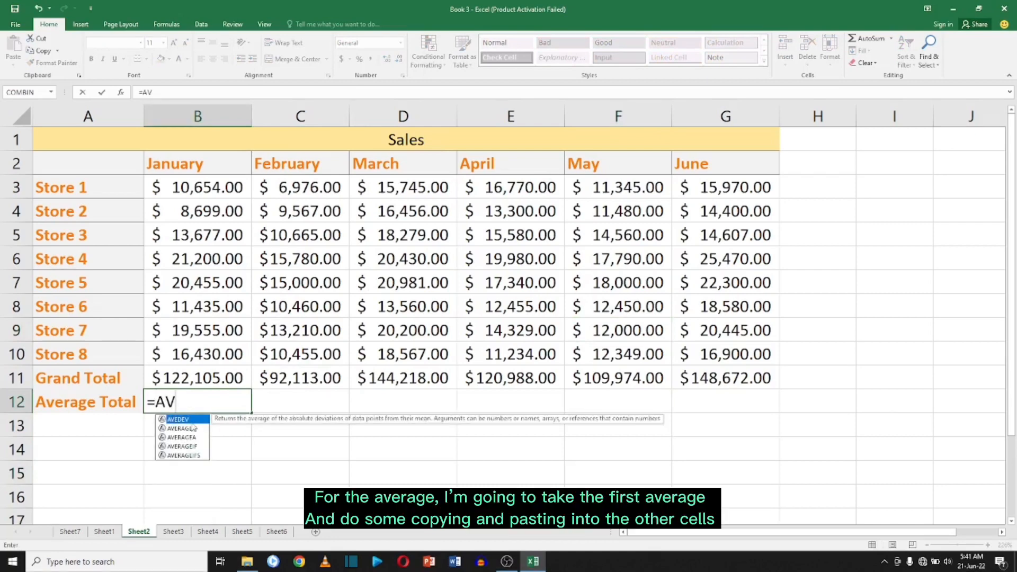
pyautogui.doubleClick(194, 427)
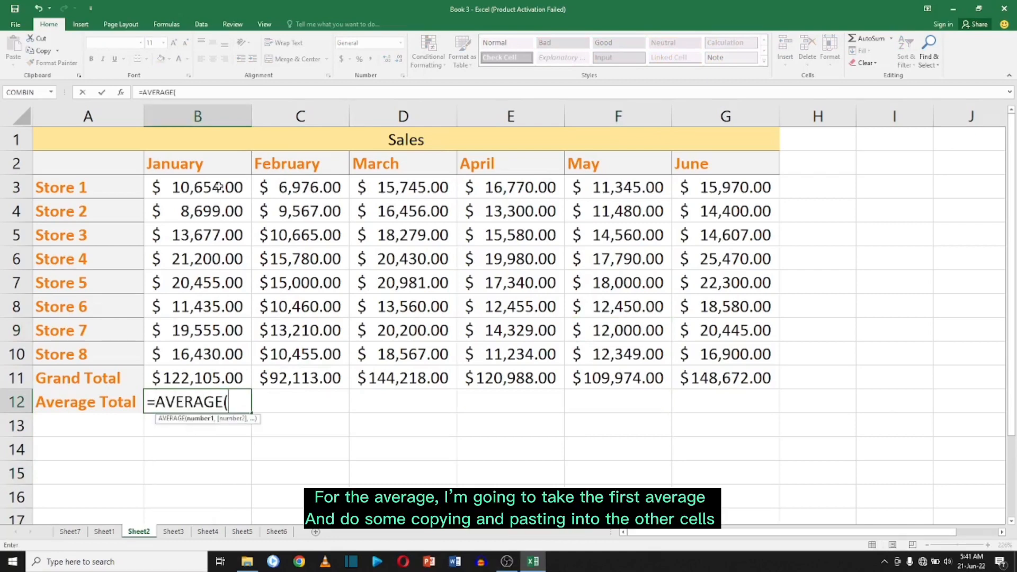
pyautogui.moveTo(219, 186); pyautogui.dragTo(224, 351)
pyautogui.press('Return')
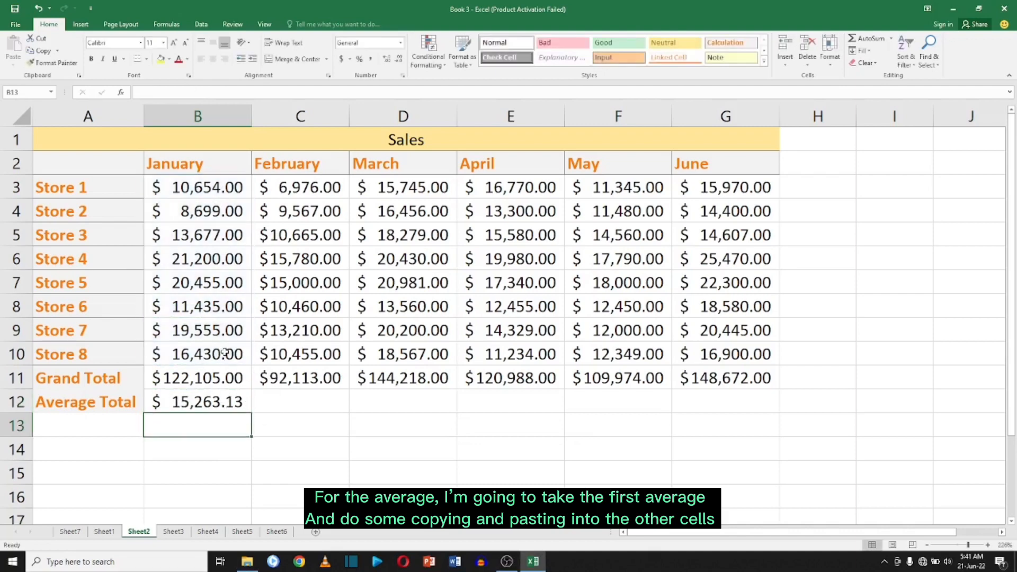
# Copy the average formula from B12 and paste it into C12 through G12 for February to June.
pyautogui.click(224, 402)
pyautogui.rightClick(225, 403)
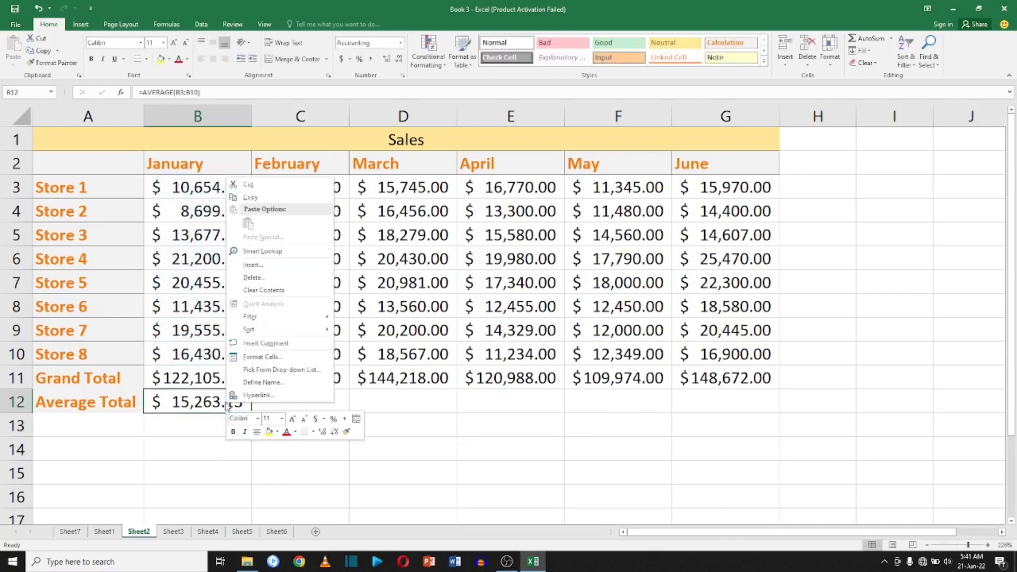
pyautogui.click(250, 197)
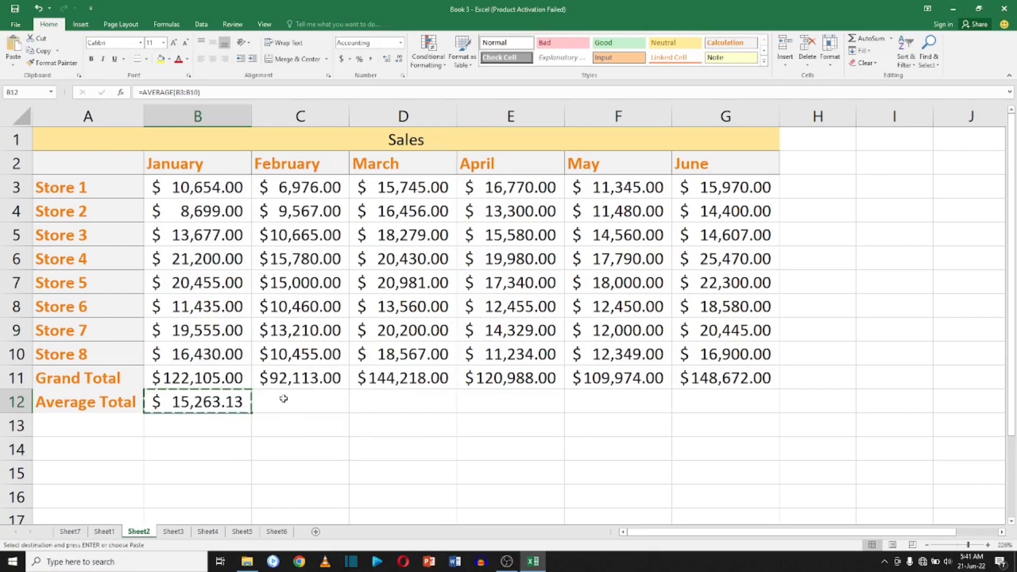
pyautogui.moveTo(286, 400); pyautogui.dragTo(701, 392)
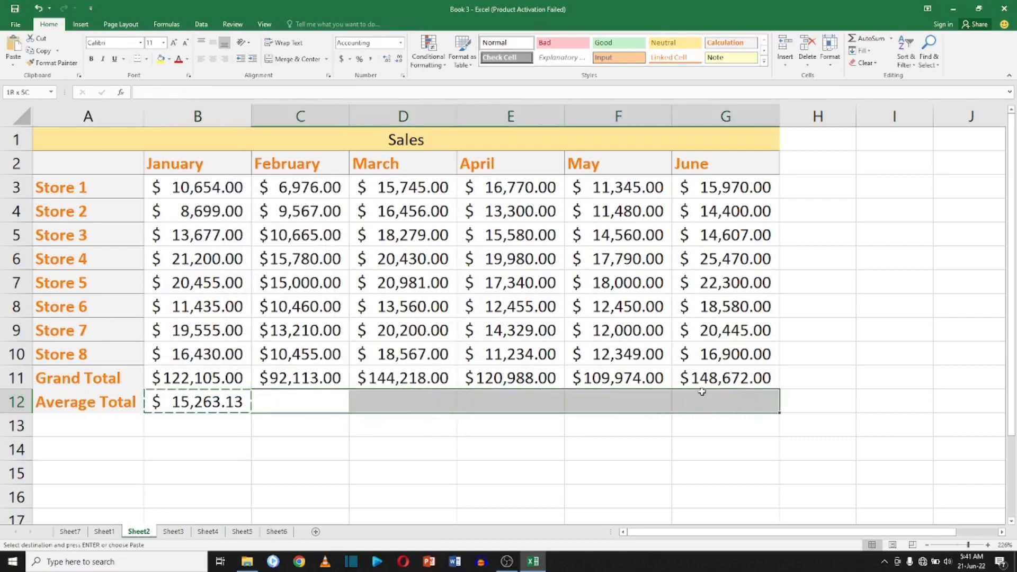
pyautogui.rightClick(655, 413)
pyautogui.moveTo(749, 242)
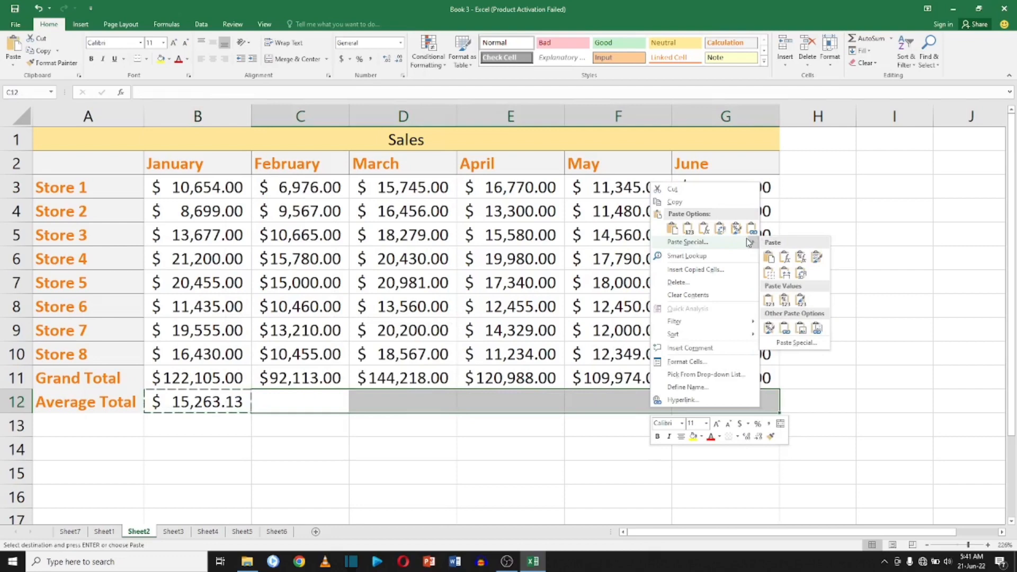
pyautogui.click(787, 272)
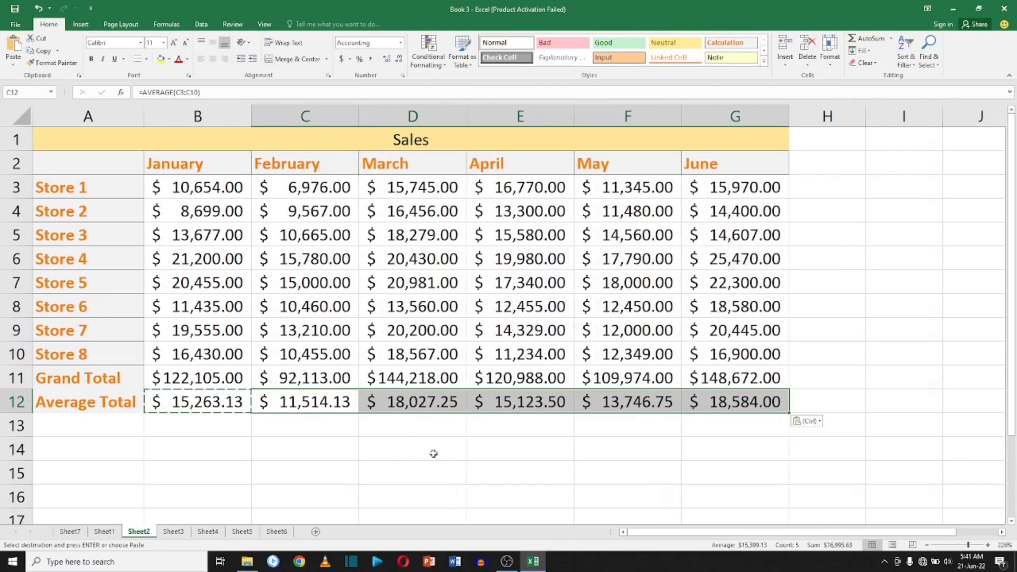
# Label cell C13 as Q1 TOTAL.
pyautogui.click(445, 427)
pyautogui.press('Left')
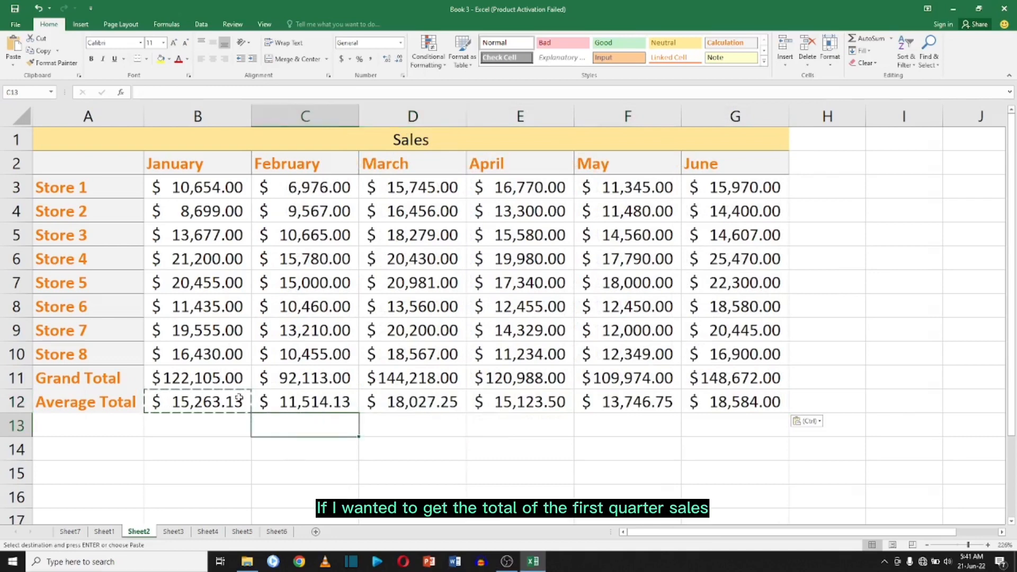
pyautogui.write('Q1')
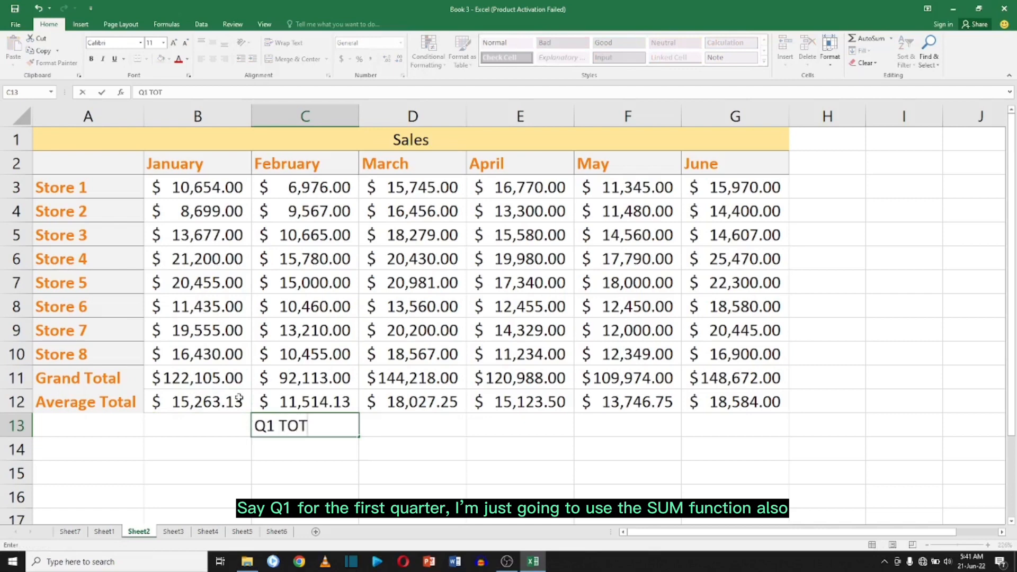
pyautogui.write('TOTAL')
# Enter =SUM(B11:D11) in D13 for the first-quarter sales total.
pyautogui.click(412, 425)
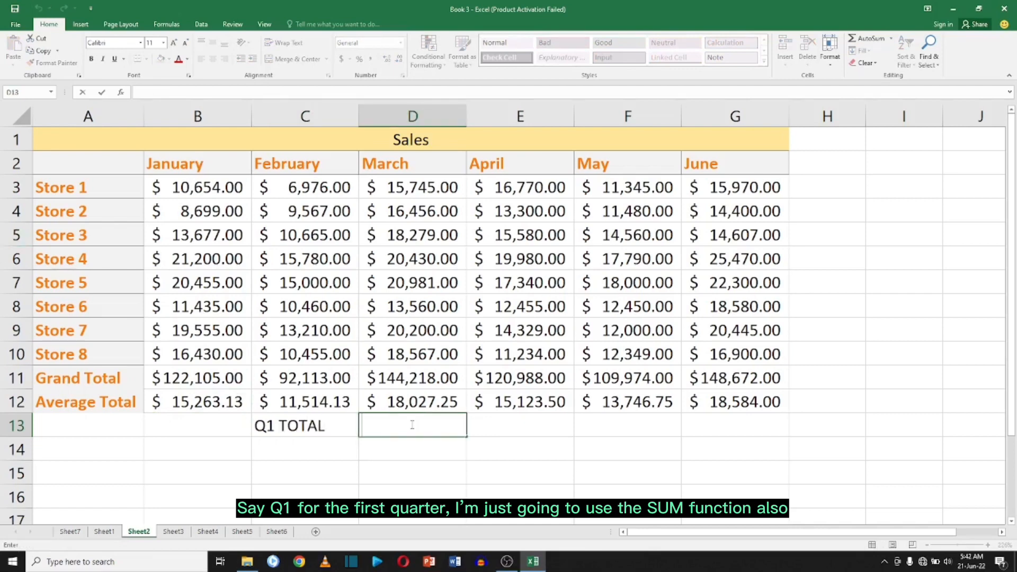
pyautogui.write('=SUM')
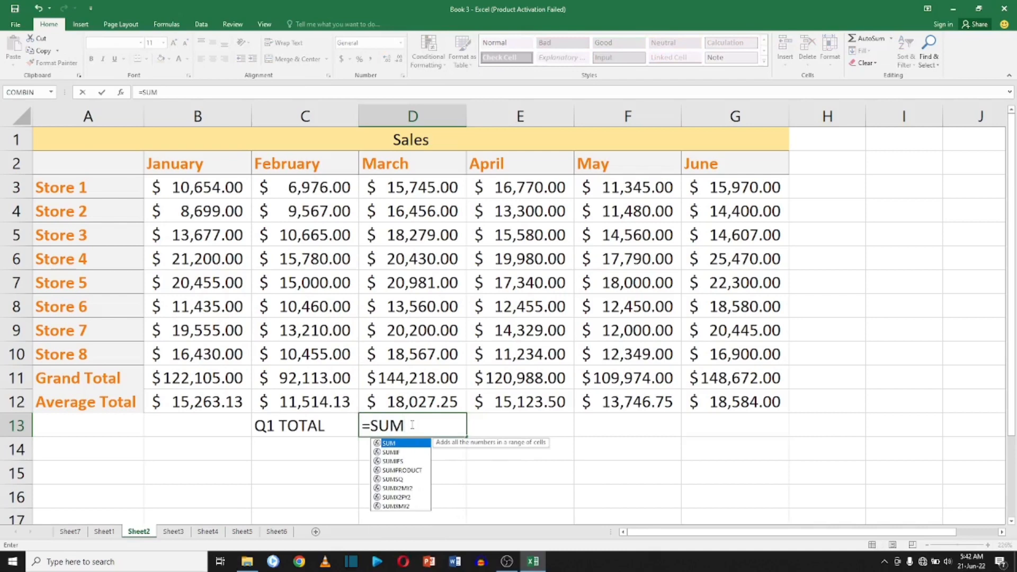
pyautogui.write('(')
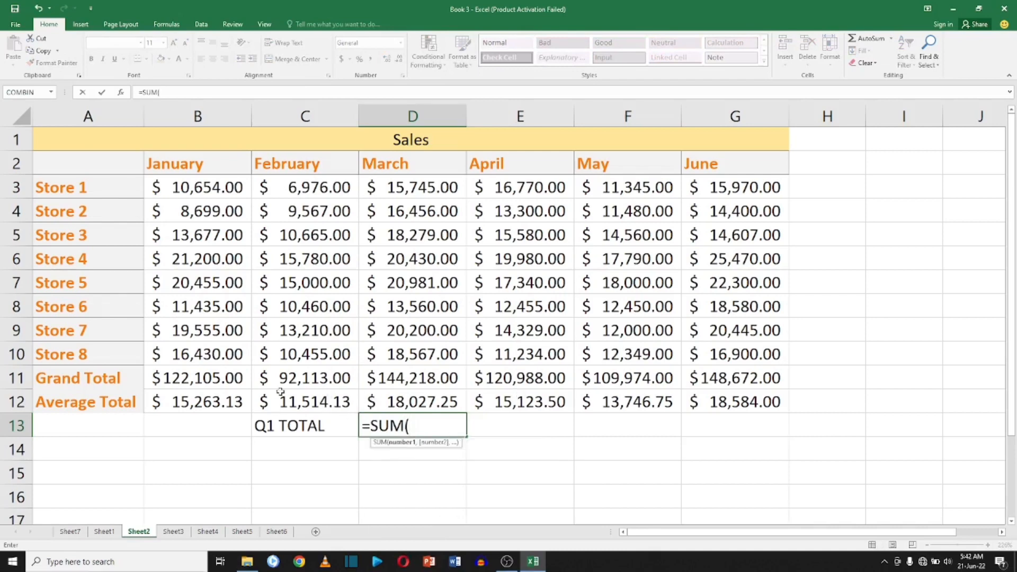
pyautogui.moveTo(202, 377); pyautogui.dragTo(407, 376)
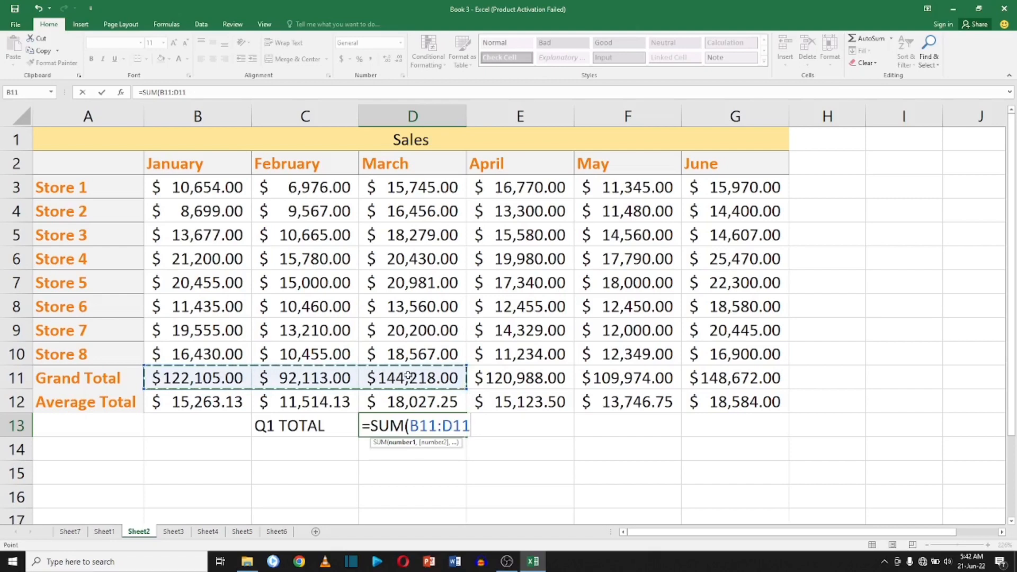
pyautogui.press('Return')
# Open the print preview to see how the sheet will print.
pyautogui.click(495, 445)
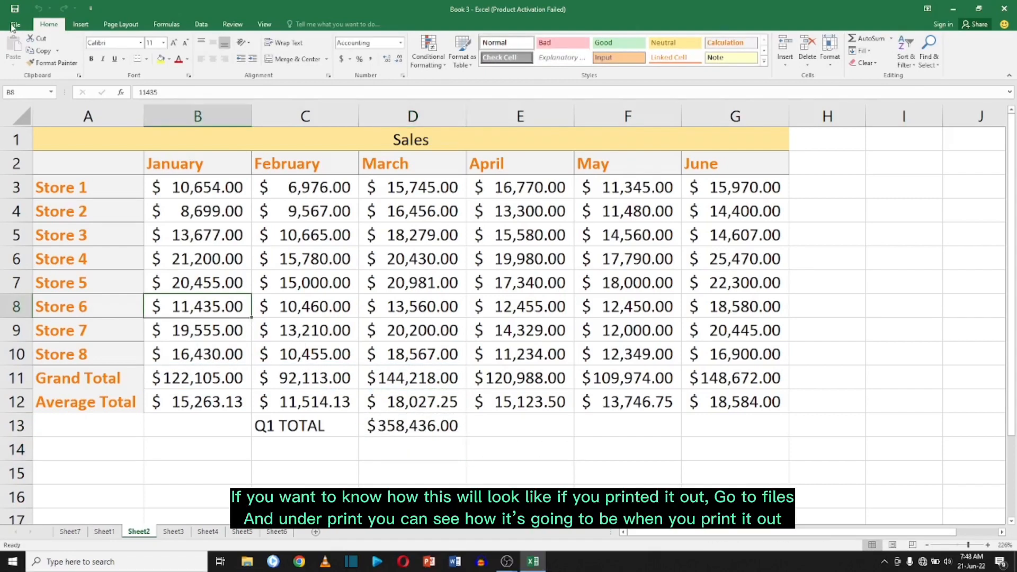
pyautogui.click(16, 24)
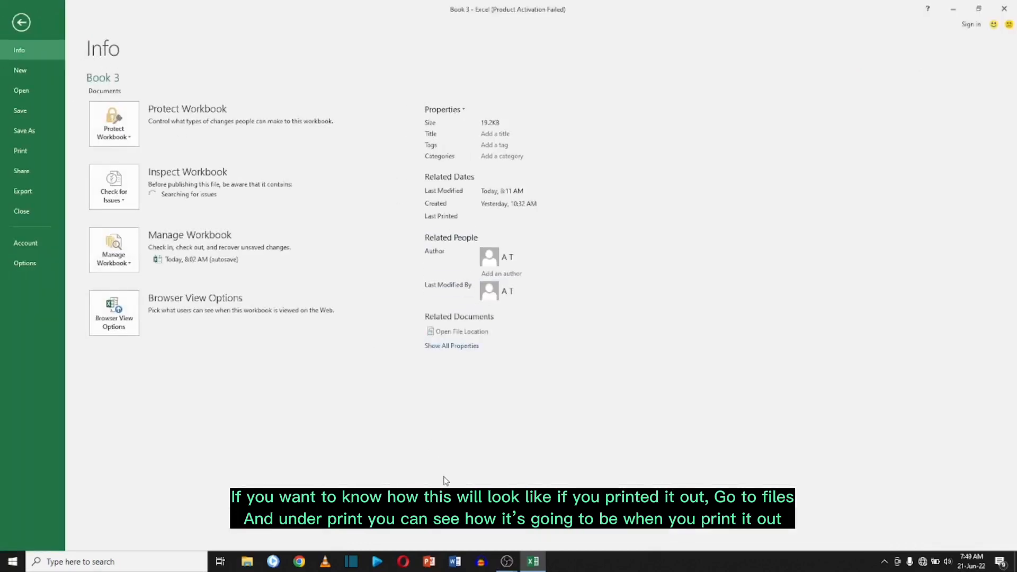
pyautogui.click(43, 150)
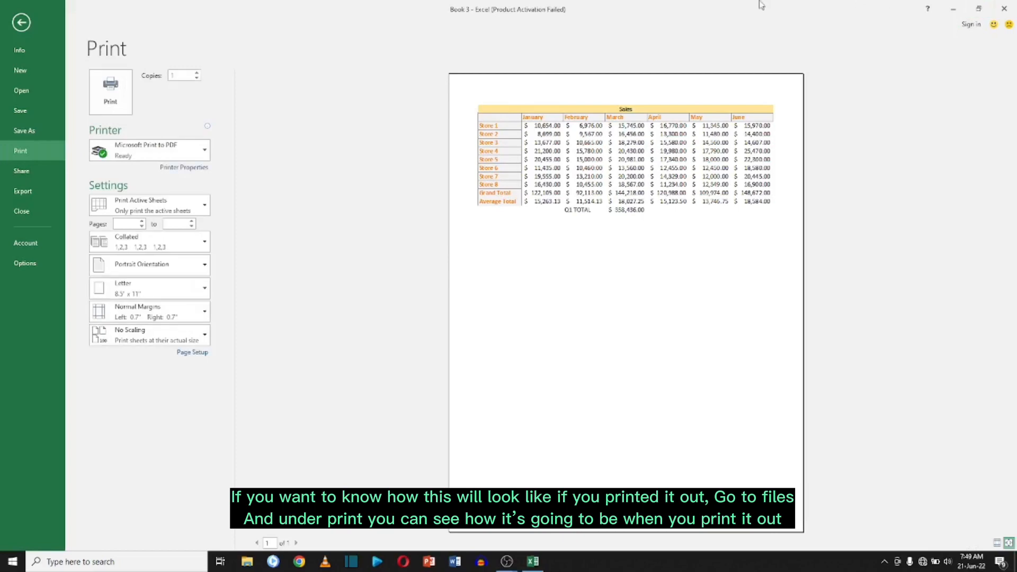
pyautogui.click(20, 22)
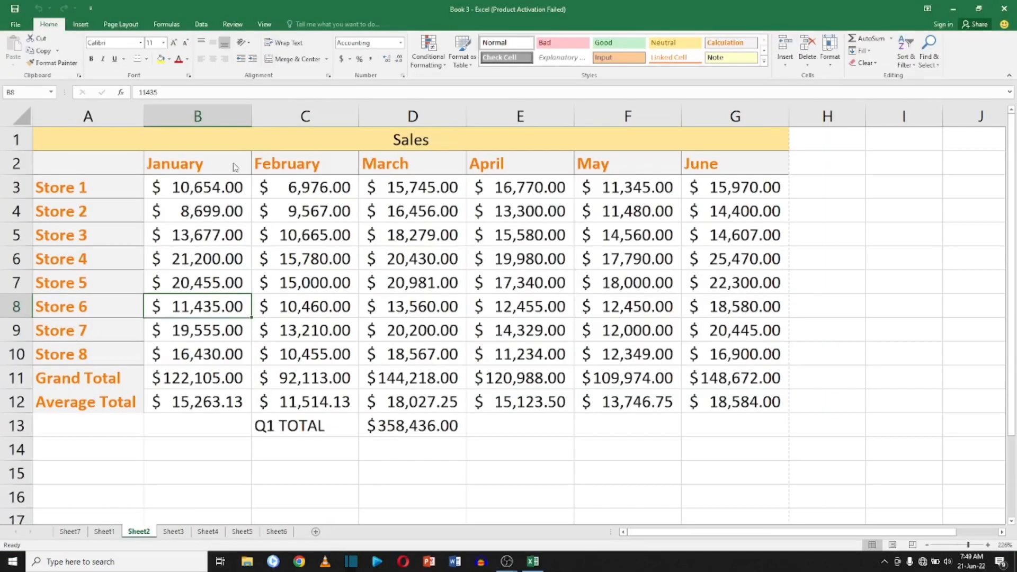
# Change the page orientation to landscape.
pyautogui.click(234, 257)
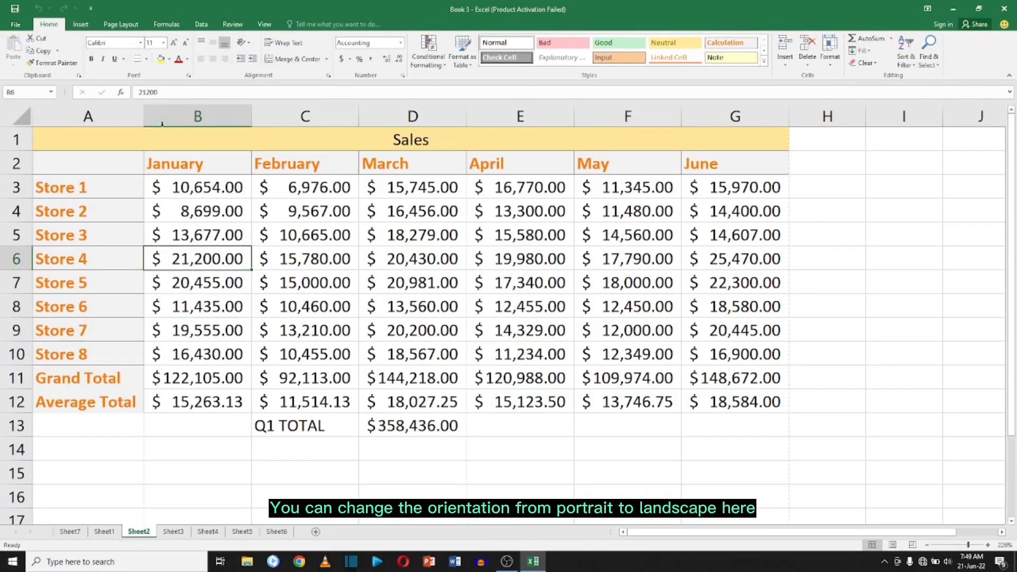
pyautogui.click(121, 24)
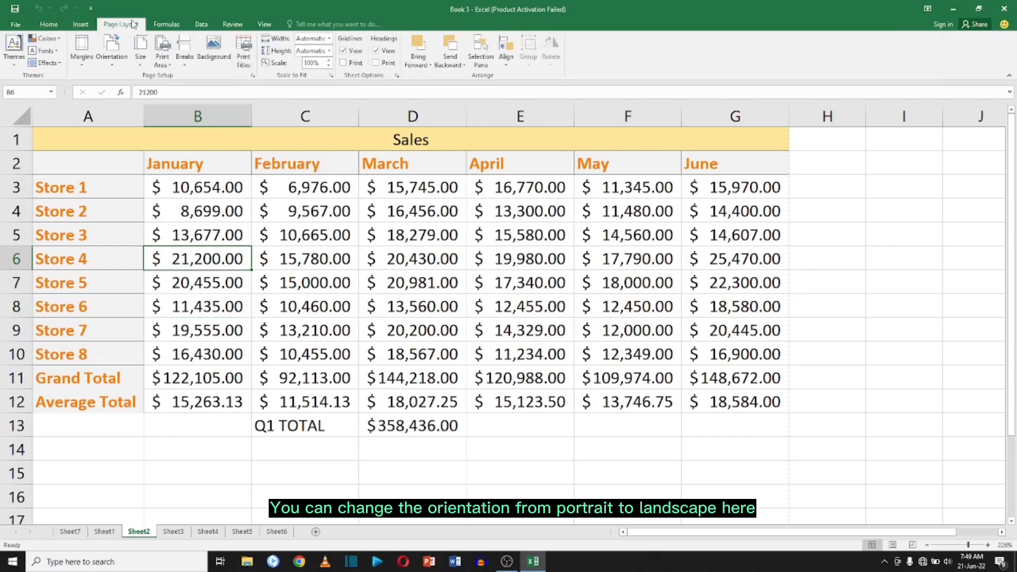
pyautogui.click(122, 65)
pyautogui.click(133, 110)
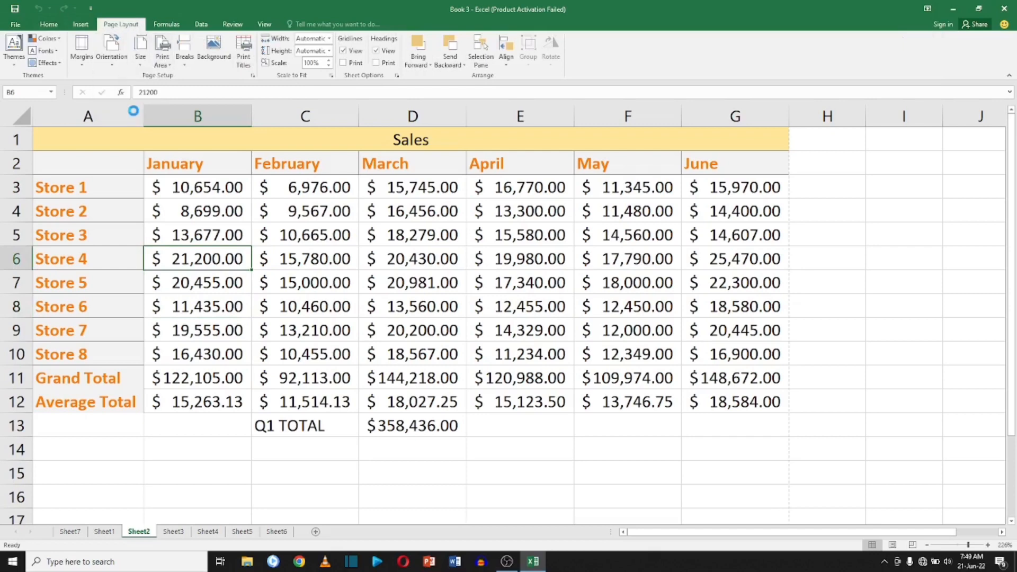
# Open the print preview again to review the landscape page.
pyautogui.click(15, 25)
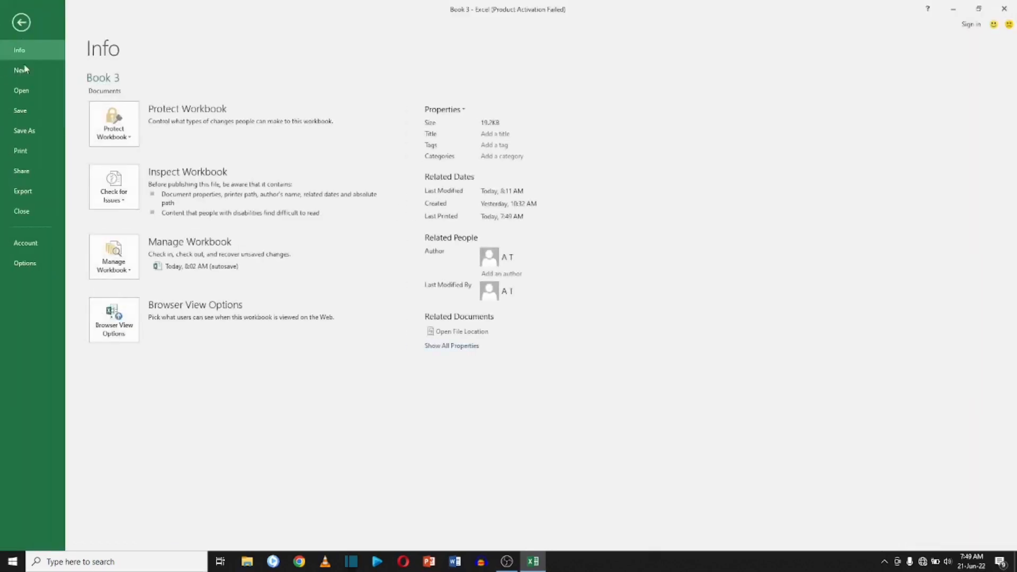
pyautogui.click(37, 153)
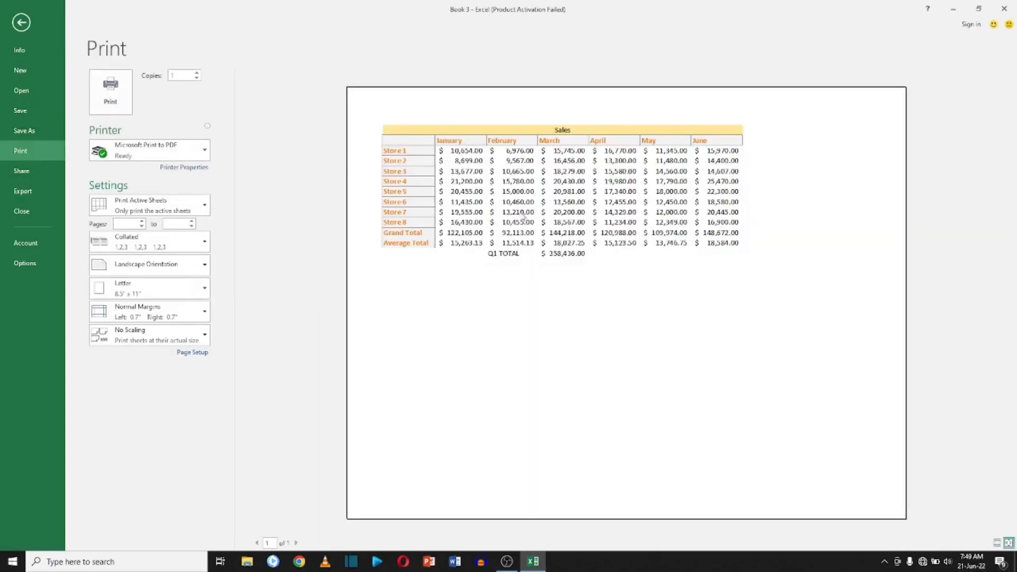
pyautogui.click(20, 23)
# Apply all borders to the table range A2:G13.
pyautogui.moveTo(116, 162); pyautogui.dragTo(728, 432)
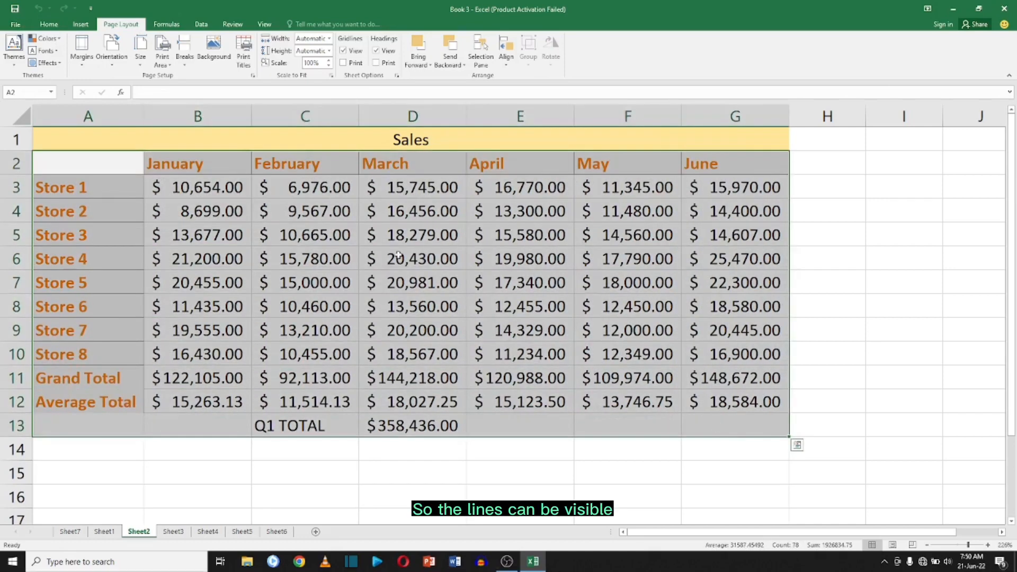
pyautogui.click(49, 24)
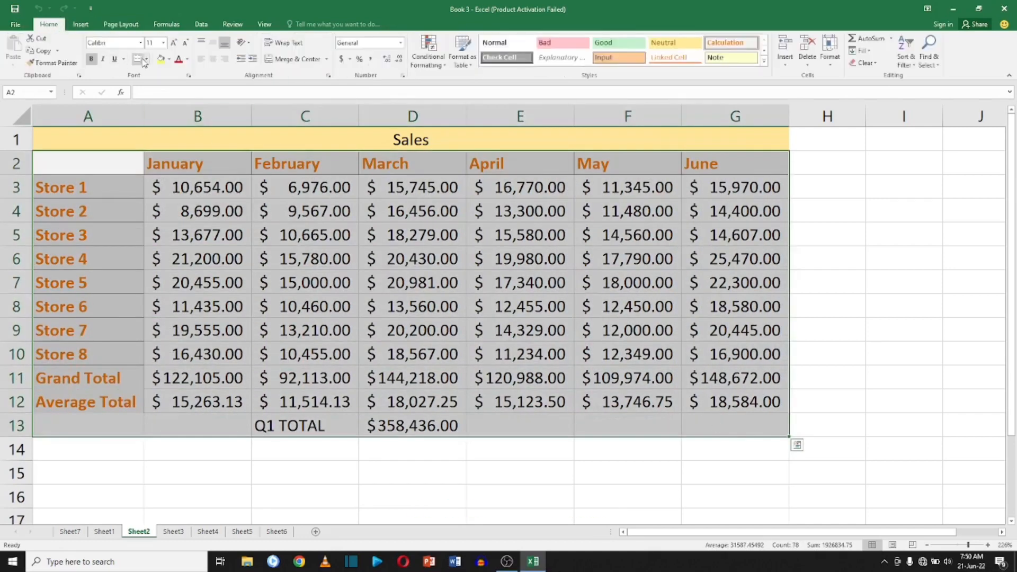
pyautogui.click(145, 58)
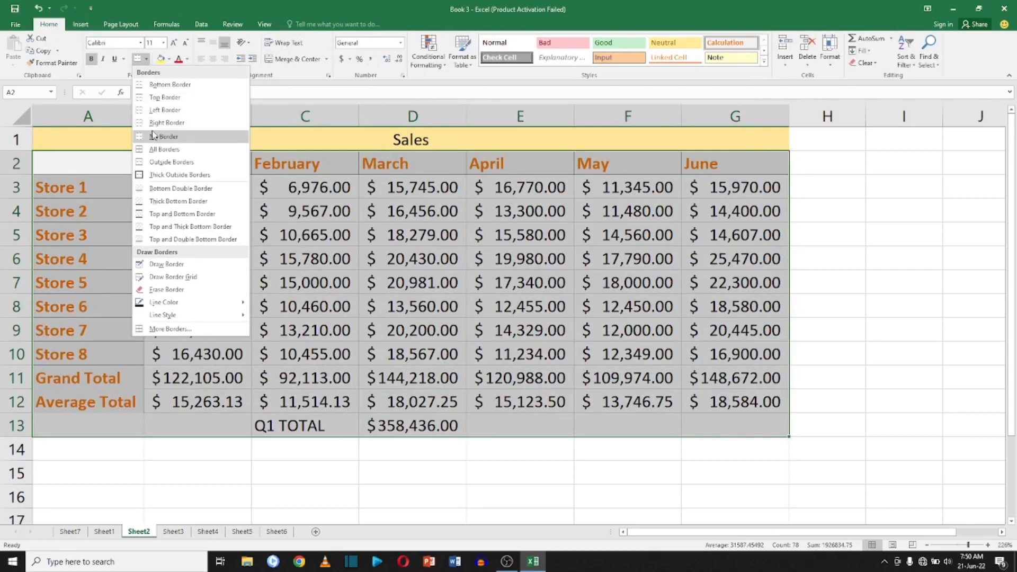
pyautogui.click(159, 149)
pyautogui.click(200, 209)
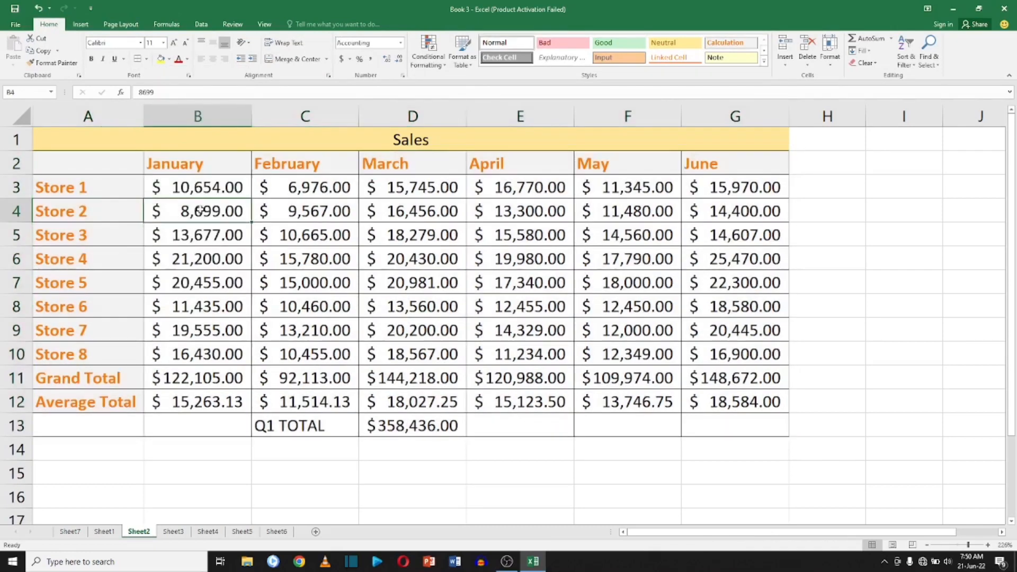
# Check the bordered table in the print preview.
pyautogui.click(16, 24)
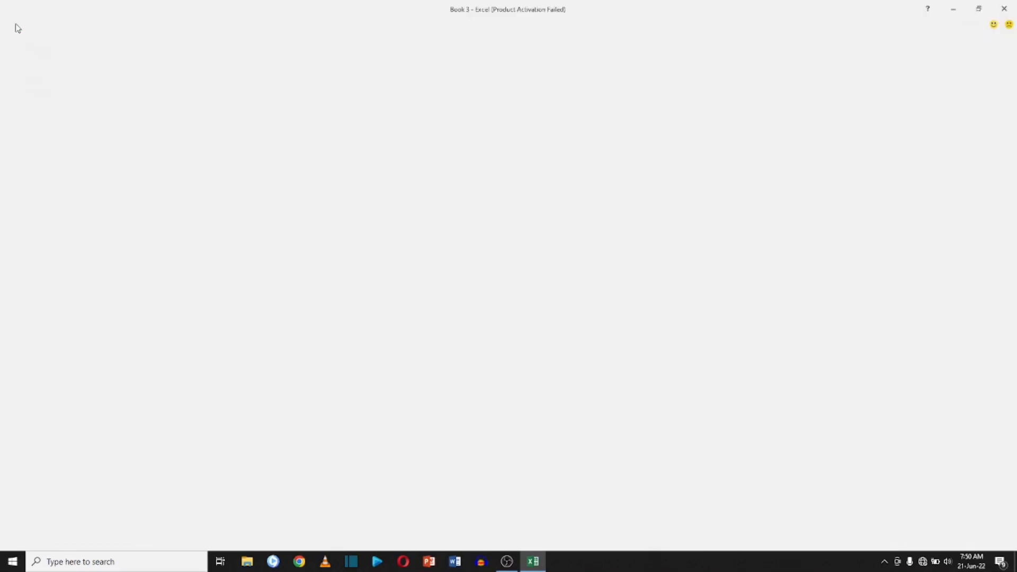
pyautogui.click(20, 151)
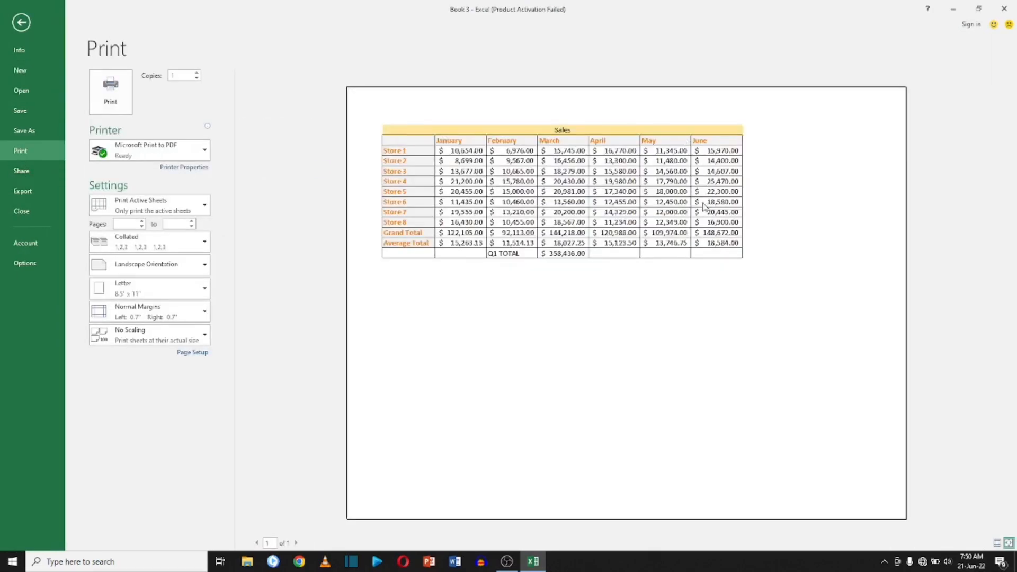
pyautogui.click(20, 24)
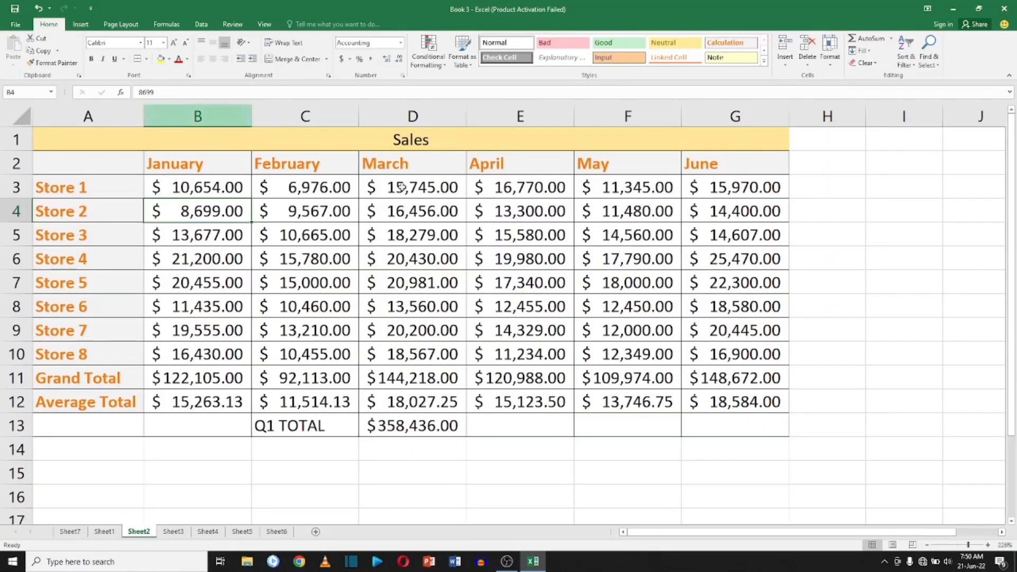
# Switch to Sheet3 and enter =AVERAGE(B2:E2) in F2 for the first student's test average.
pyautogui.click(174, 531)
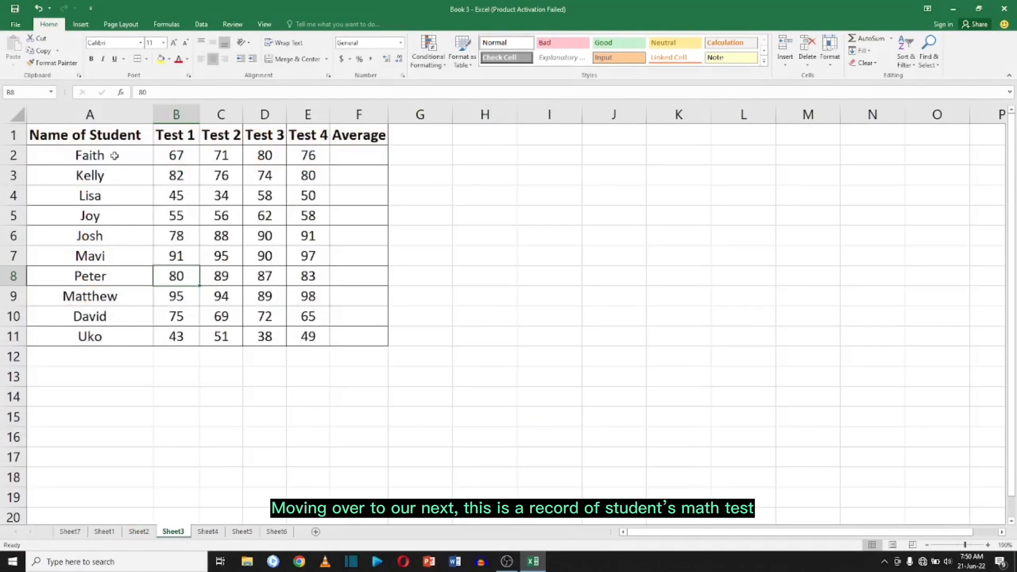
pyautogui.click(180, 156)
pyautogui.click(351, 155)
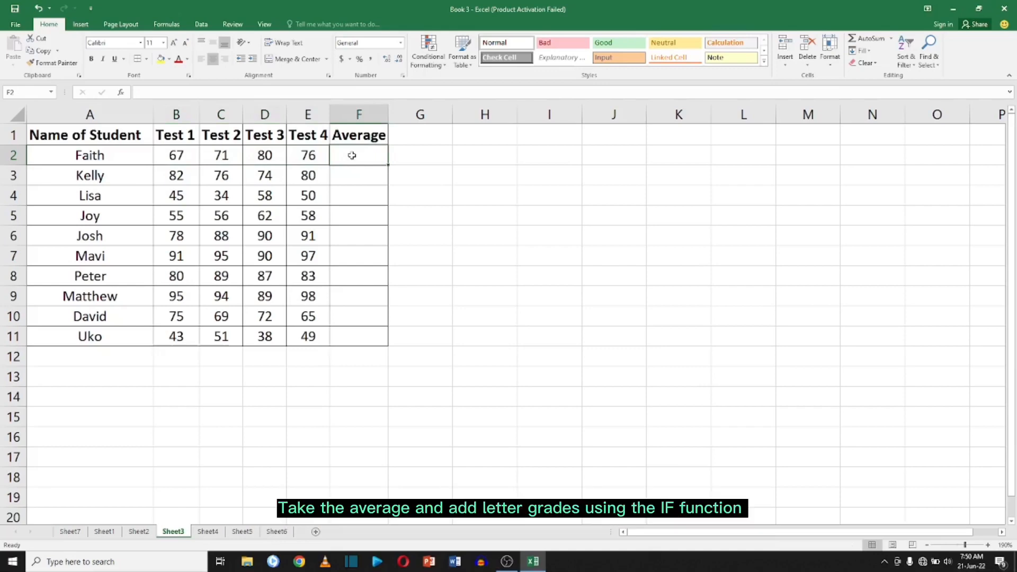
pyautogui.write('=ave')
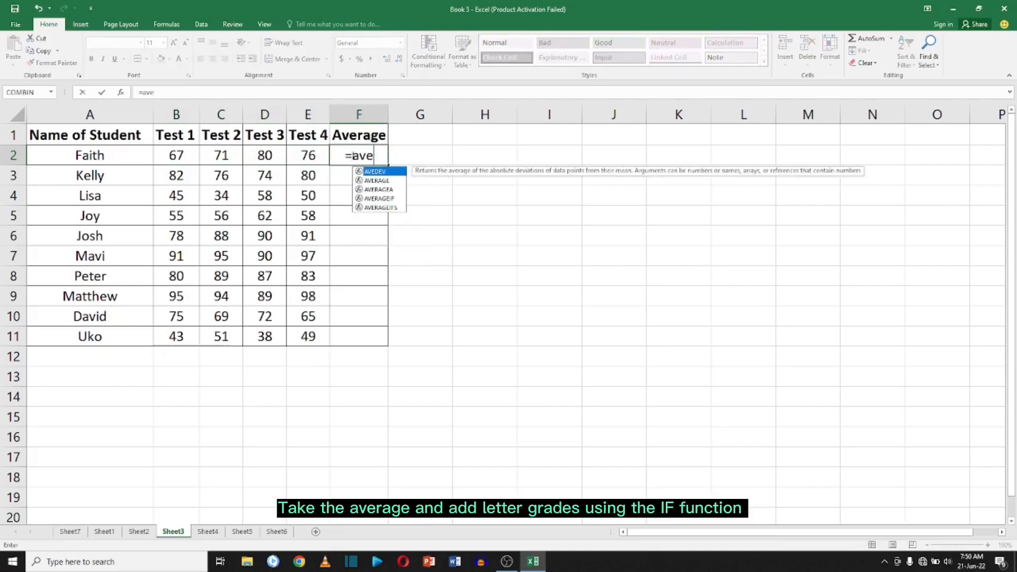
pyautogui.doubleClick(376, 180)
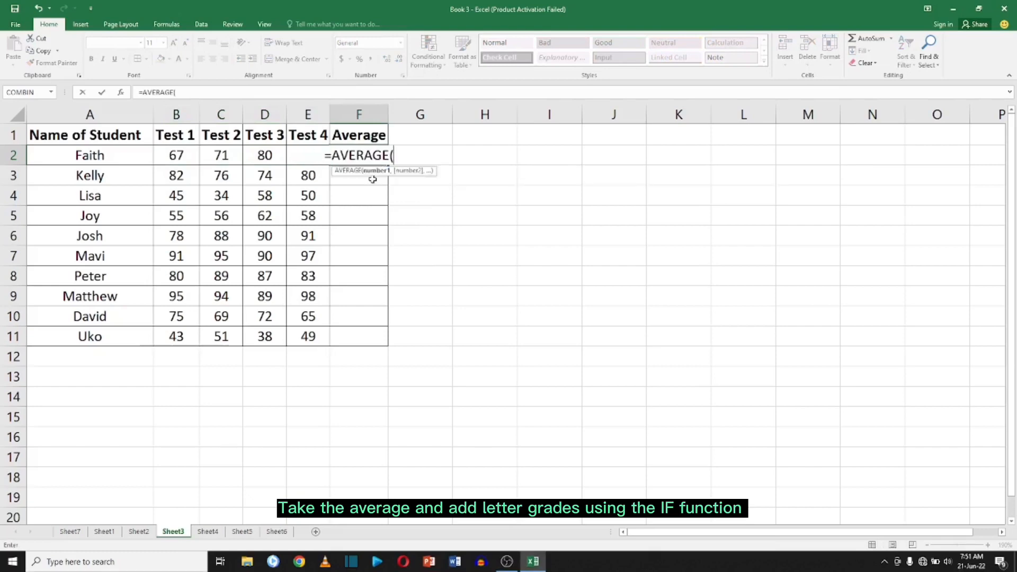
pyautogui.moveTo(172, 155); pyautogui.dragTo(311, 156)
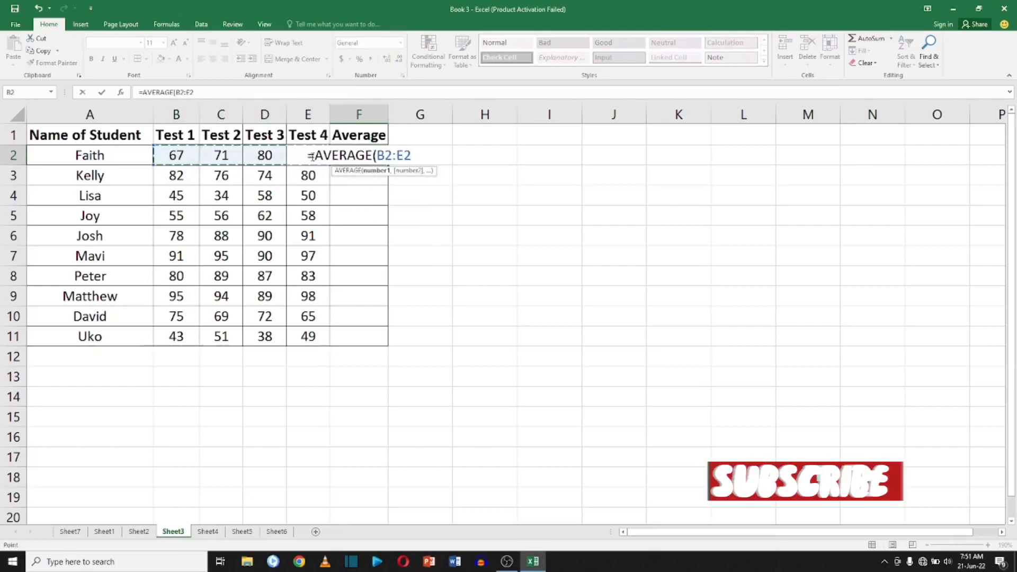
pyautogui.press('Return')
# Copy the average formula from F2 into F3 through F11 for the remaining students.
pyautogui.click(360, 156)
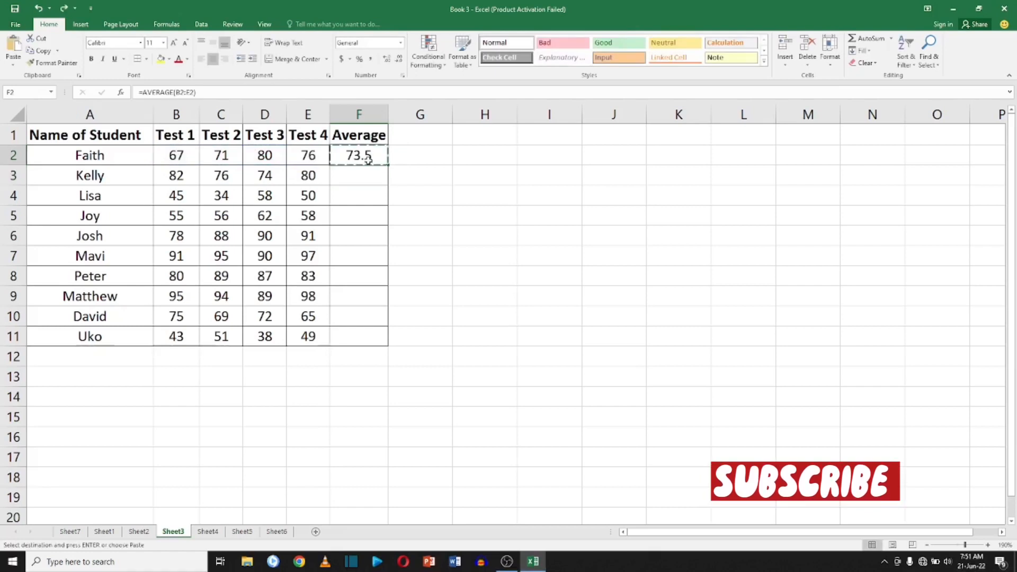
pyautogui.hotkey('ctrl', 'c')
pyautogui.moveTo(364, 175); pyautogui.dragTo(366, 335)
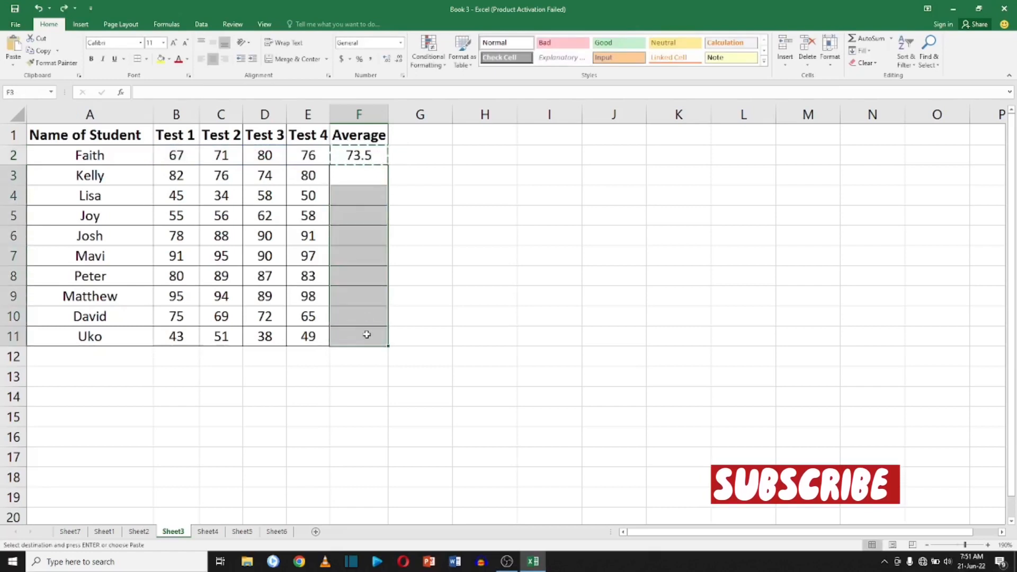
pyautogui.hotkey('ctrl', 'v')
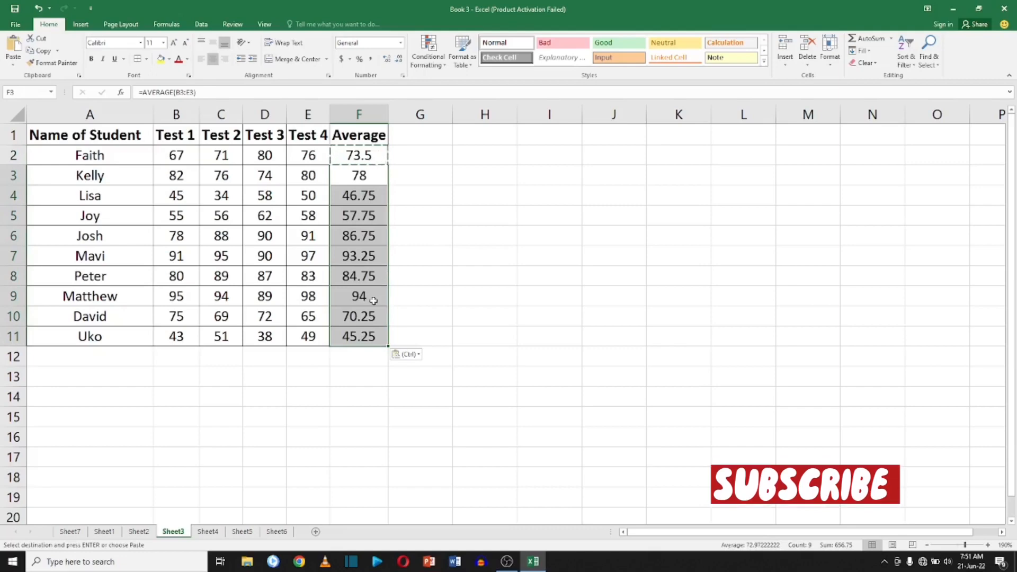
# Apply the accounting number format to the averages in F2:F11.
pyautogui.click(397, 257)
pyautogui.moveTo(371, 153); pyautogui.dragTo(366, 335)
pyautogui.rightClick(367, 209)
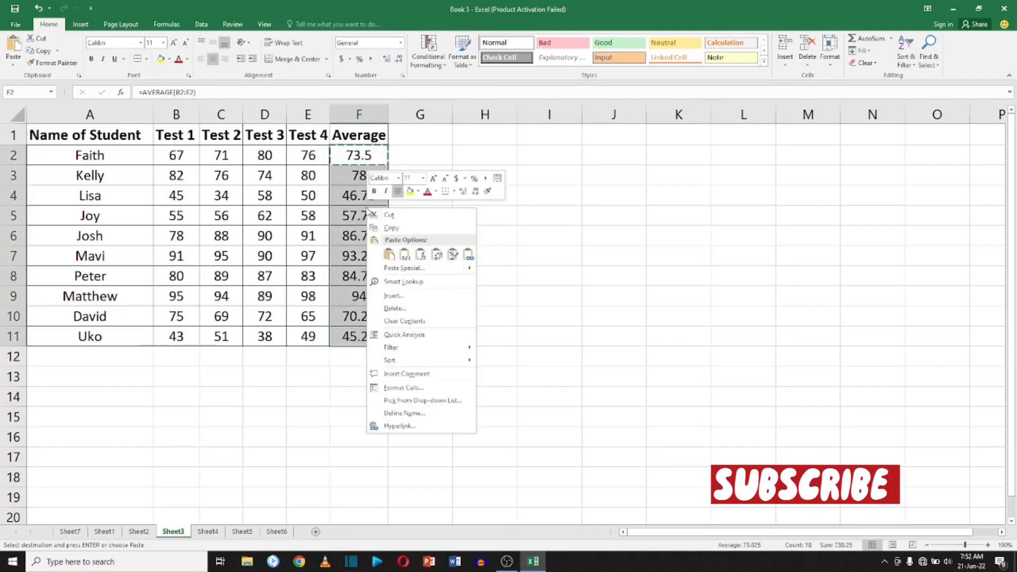
pyautogui.click(465, 181)
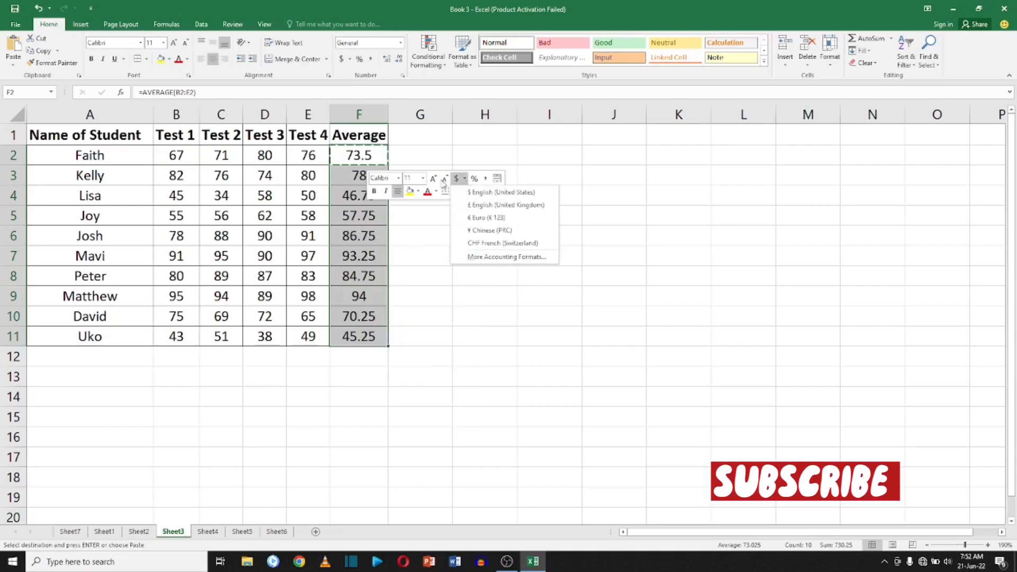
pyautogui.click(483, 180)
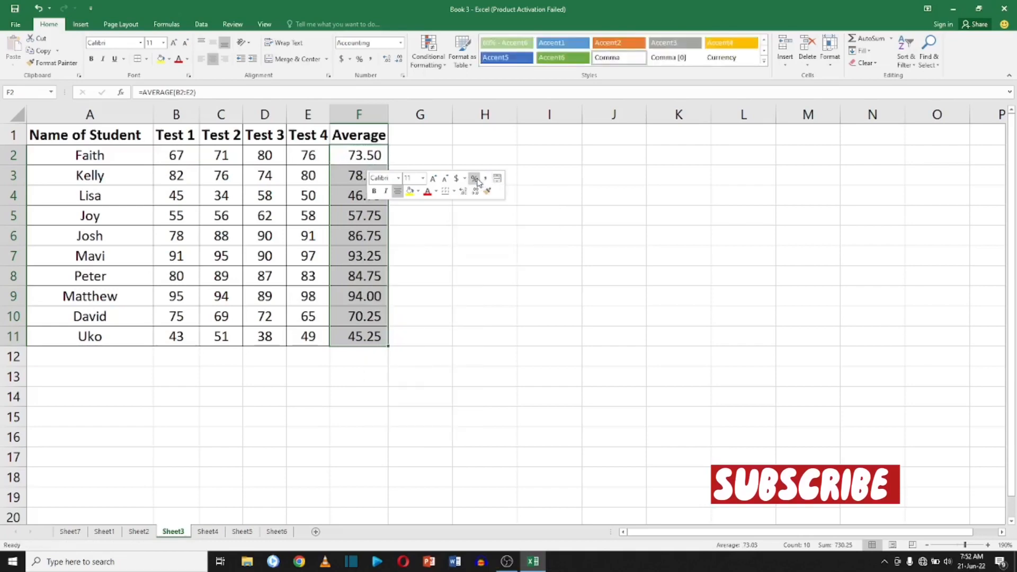
pyautogui.click(477, 182)
pyautogui.hotkey('ctrl', 'z')
# Decrease the decimal places of the averages in F2:F11 twice so they show whole numbers.
pyautogui.rightClick(370, 176)
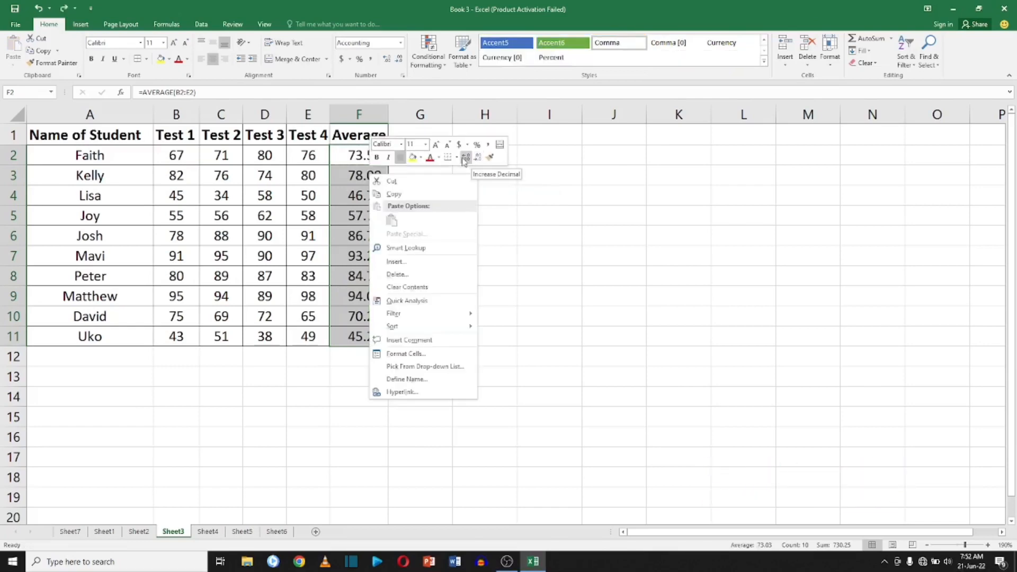
pyautogui.click(478, 158)
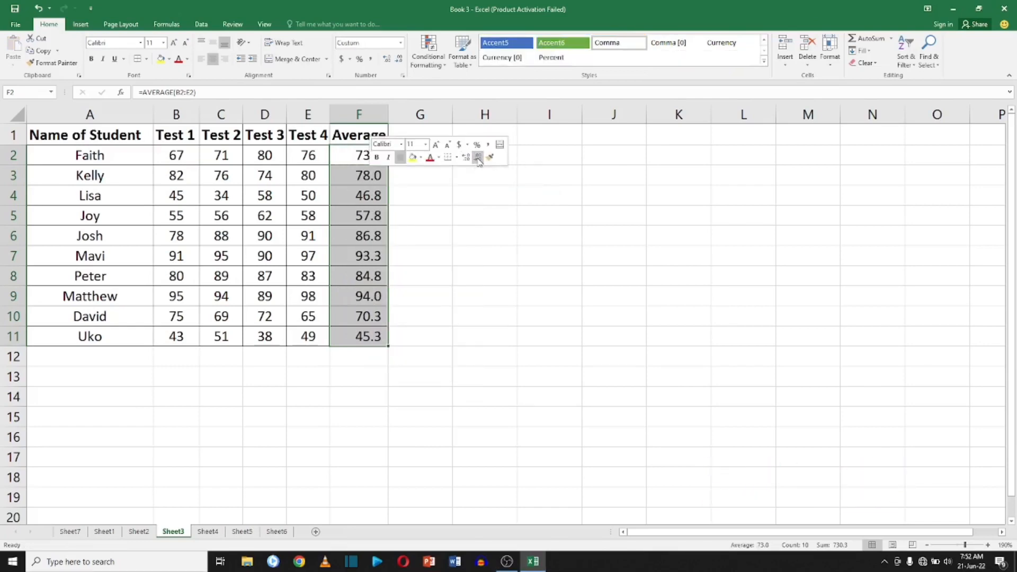
pyautogui.click(478, 158)
pyautogui.click(382, 221)
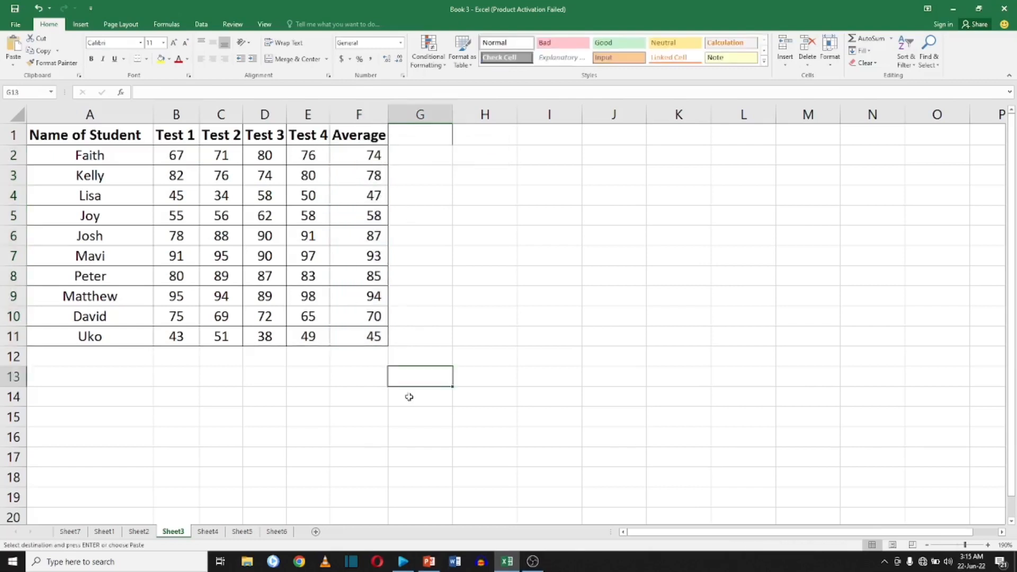
# Paste the Grade and Range of Scores table into the area starting at G14, below the student data.
pyautogui.moveTo(417, 395); pyautogui.dragTo(530, 486)
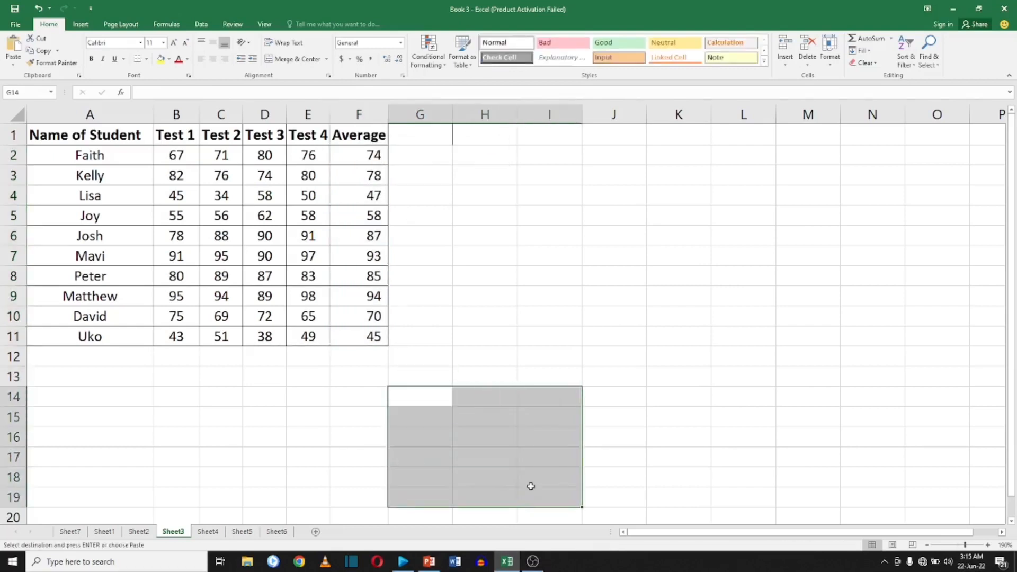
pyautogui.hotkey('ctrl', 'v')
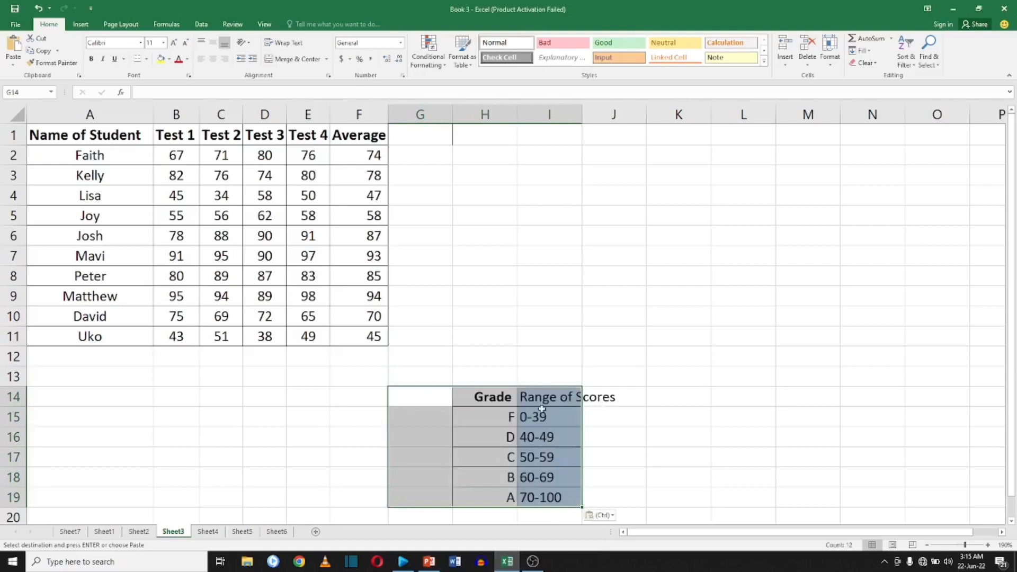
pyautogui.click(574, 337)
# Enter the header Grade in G1.
pyautogui.click(411, 136)
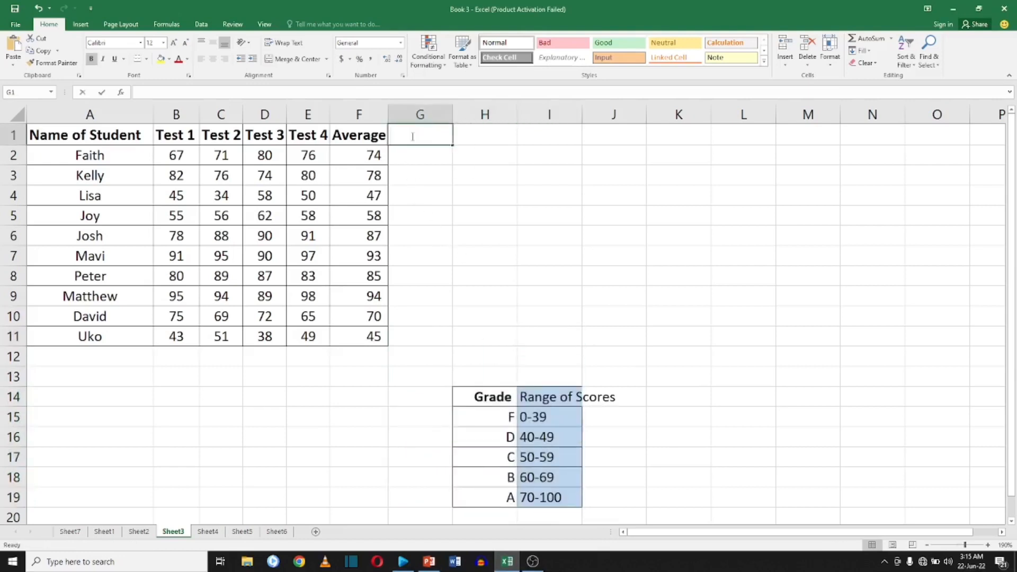
pyautogui.write('Grade')
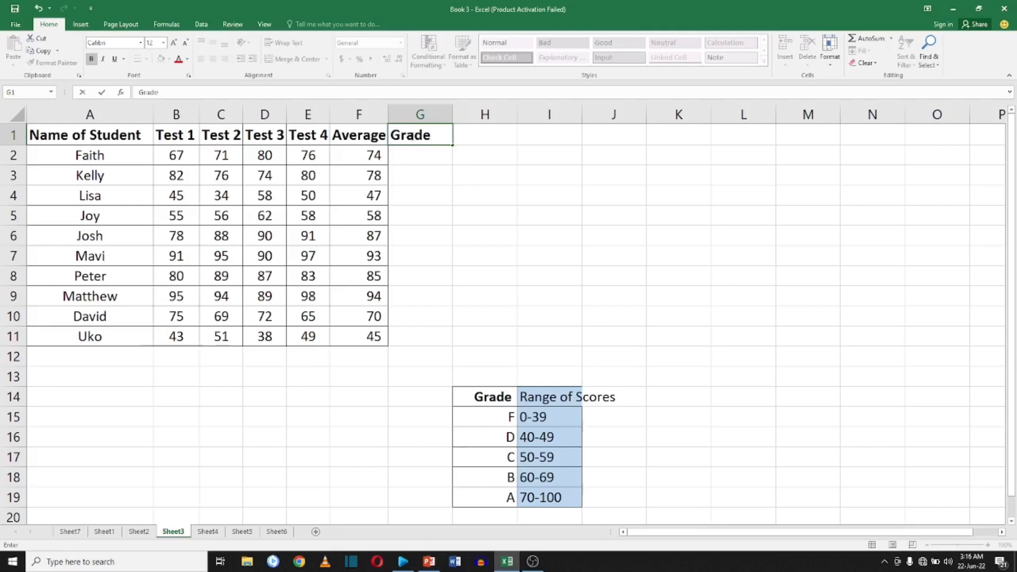
pyautogui.press('Return')
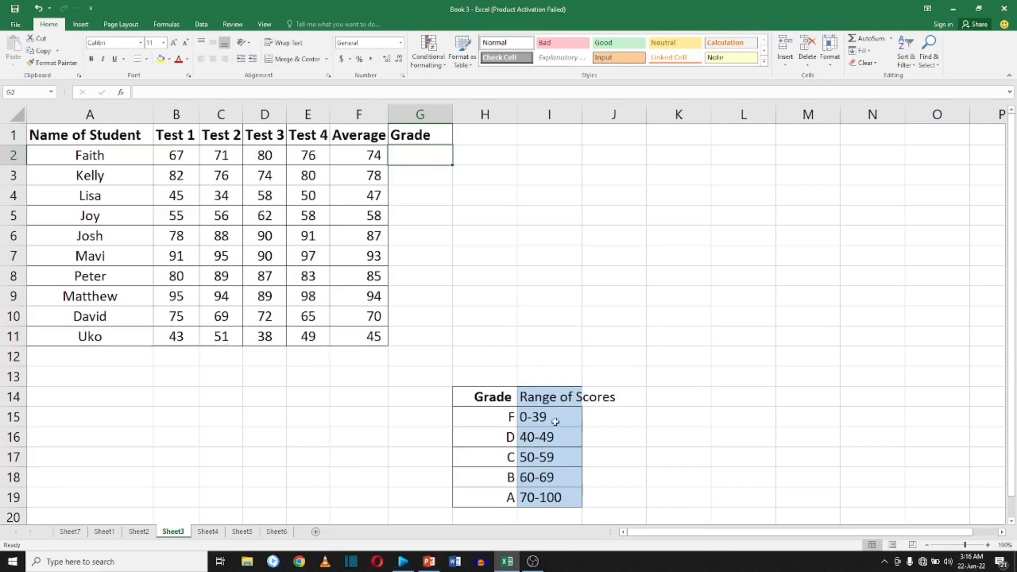
# Begin a formula in G2: =if(F2>=70,"A" to return A for an average of at least 70.
pyautogui.doubleClick(401, 158)
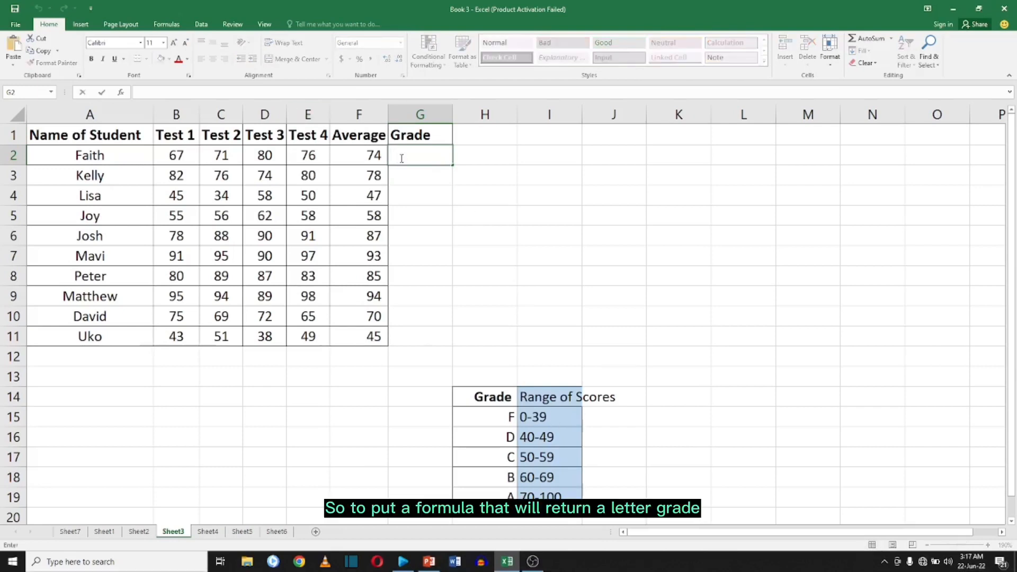
pyautogui.write('=')
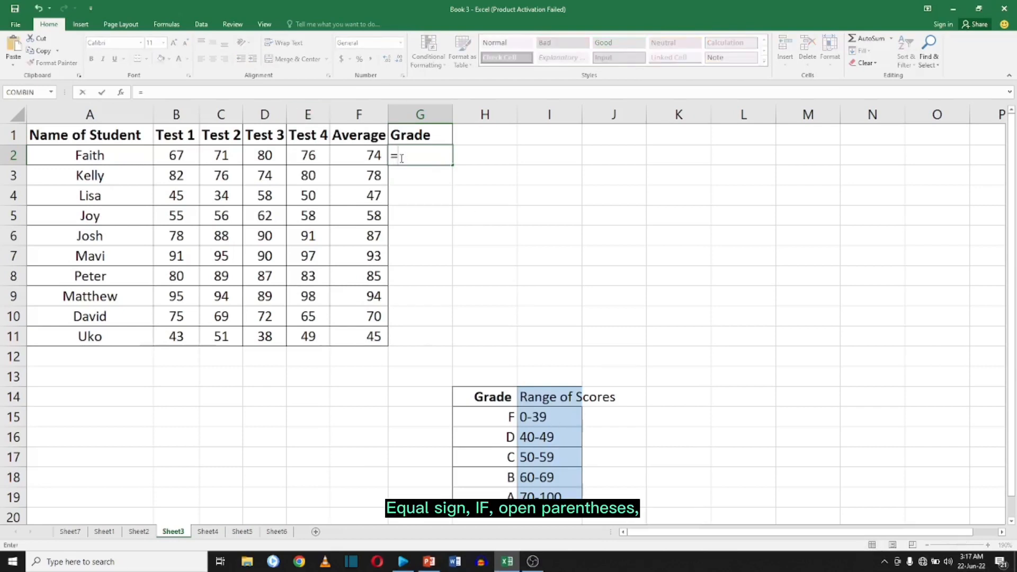
pyautogui.write('if')
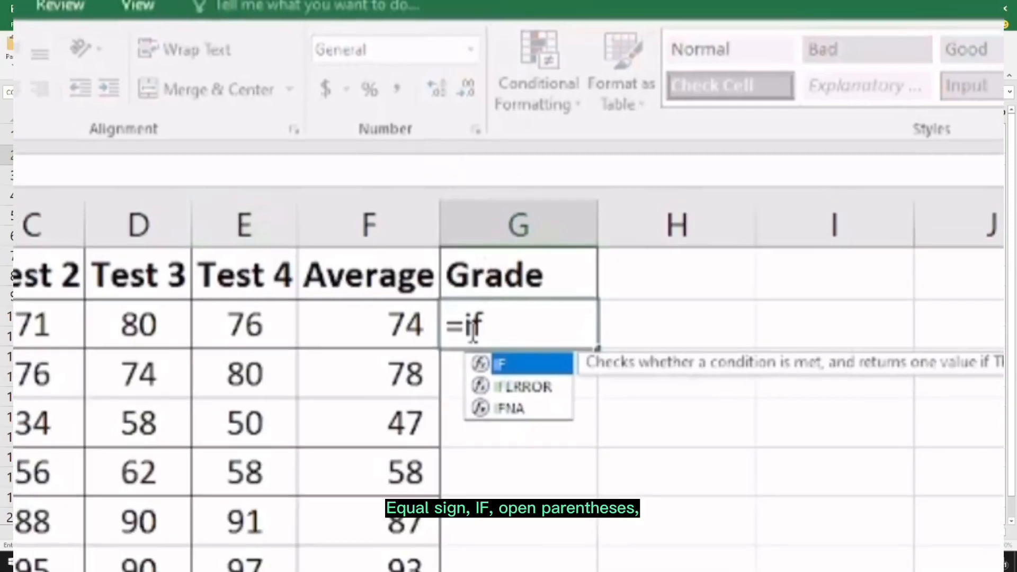
pyautogui.write('(')
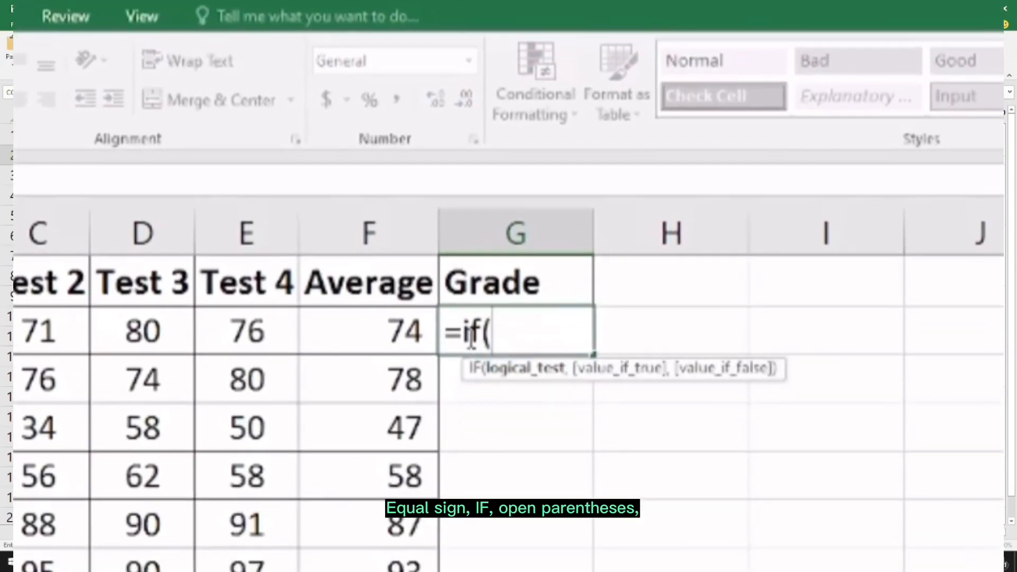
pyautogui.click(118, 181)
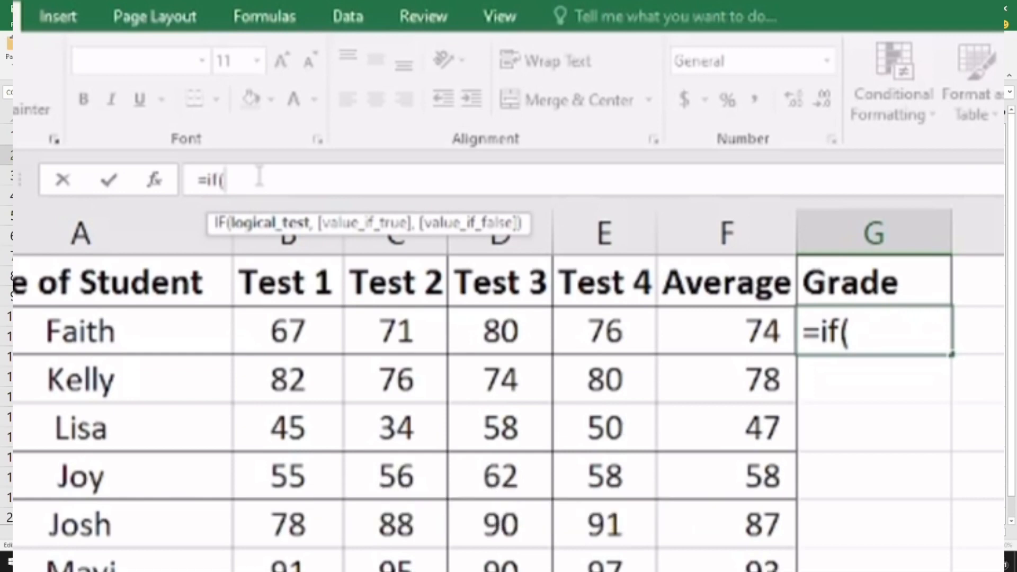
pyautogui.click(751, 331)
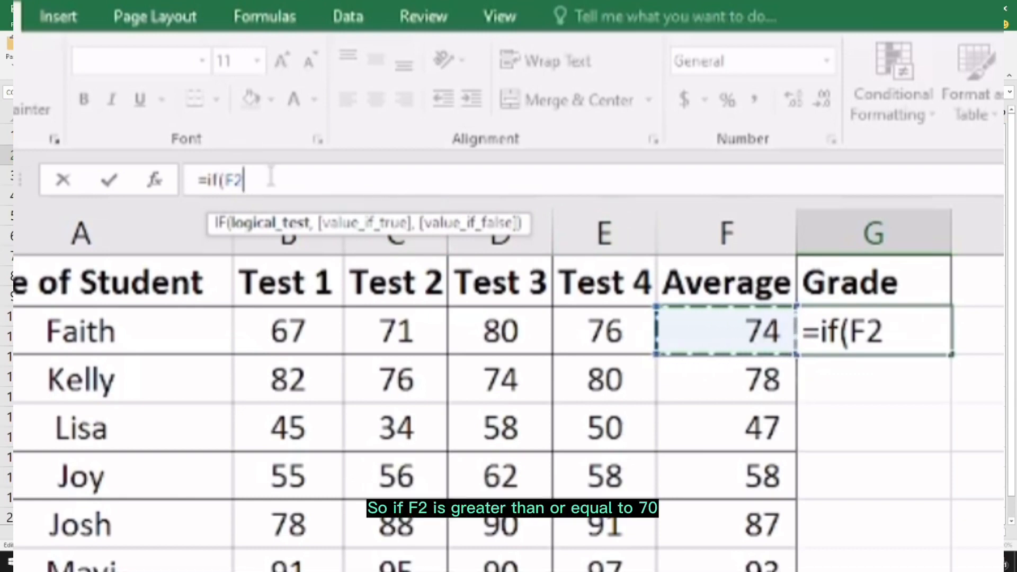
pyautogui.write('>=')
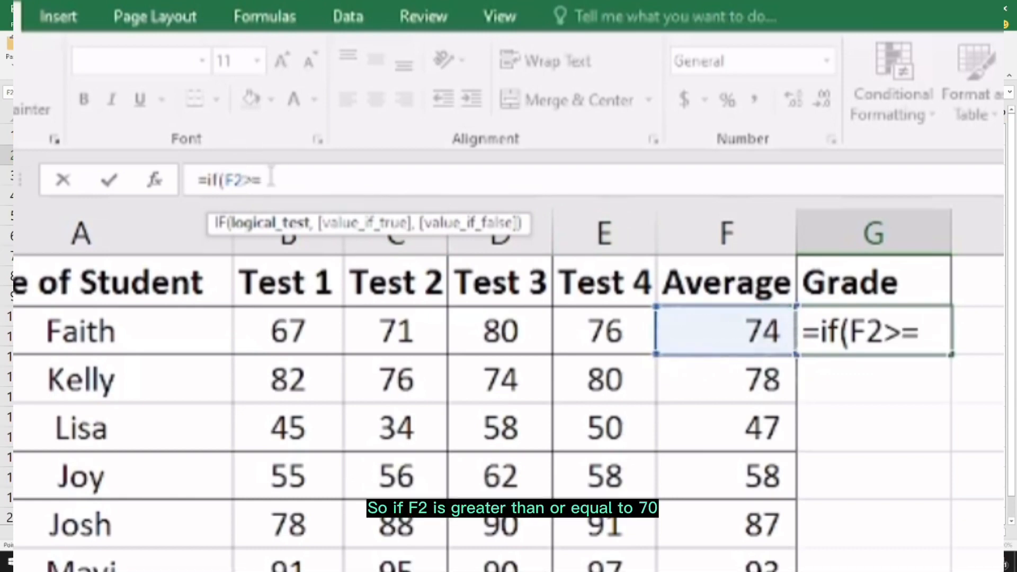
pyautogui.write('70')
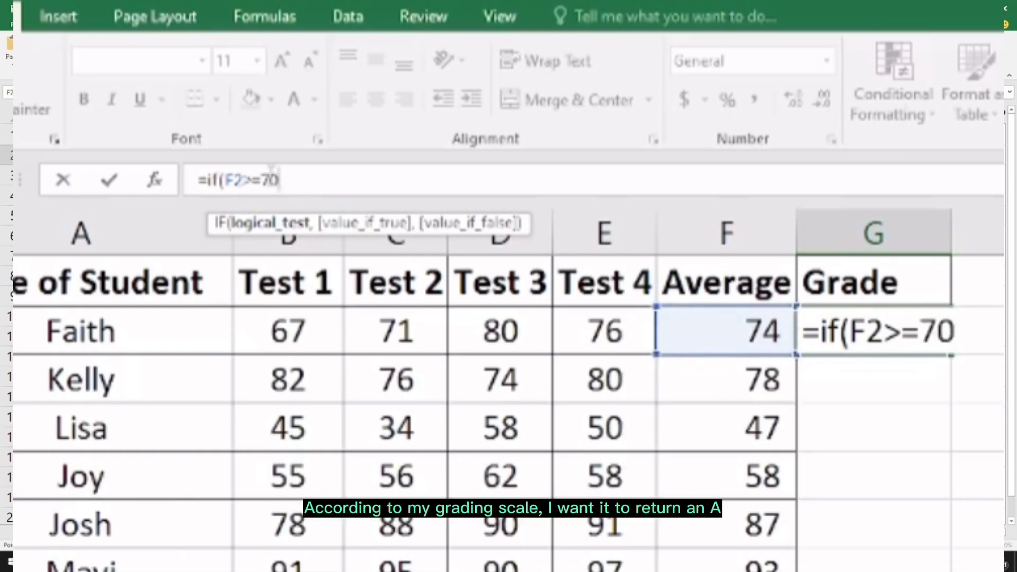
pyautogui.write(',')
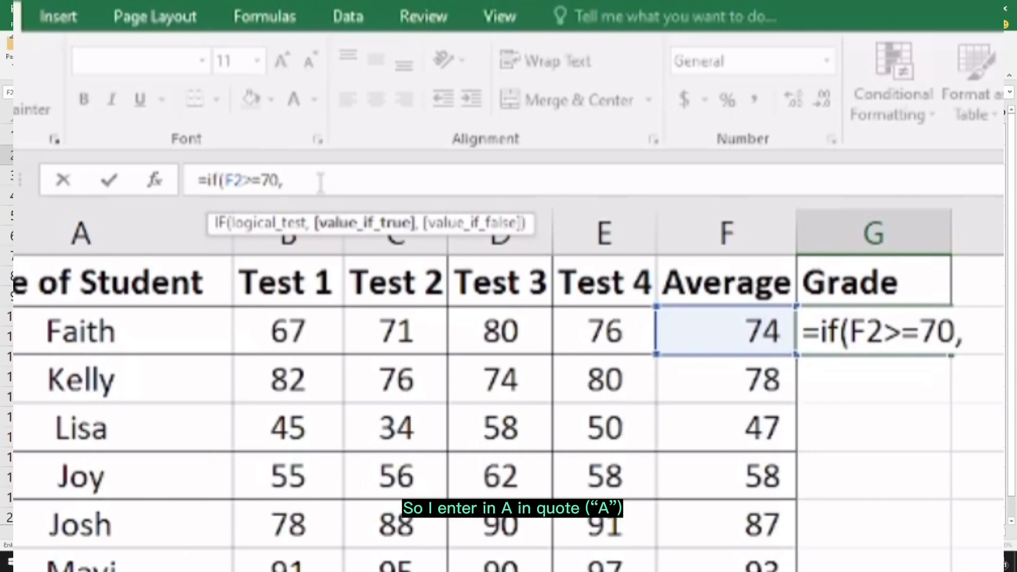
pyautogui.write('"')
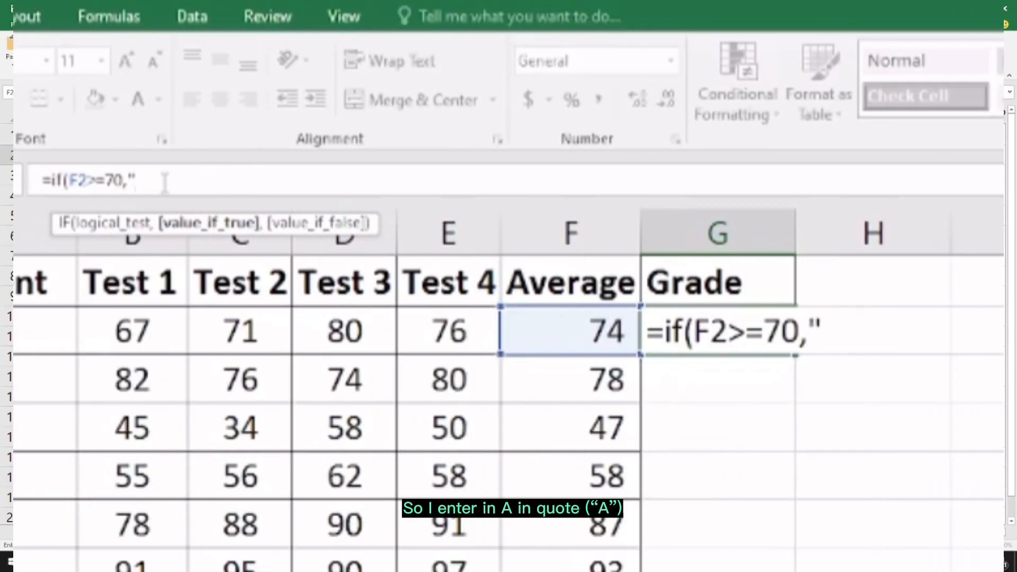
pyautogui.write('A"')
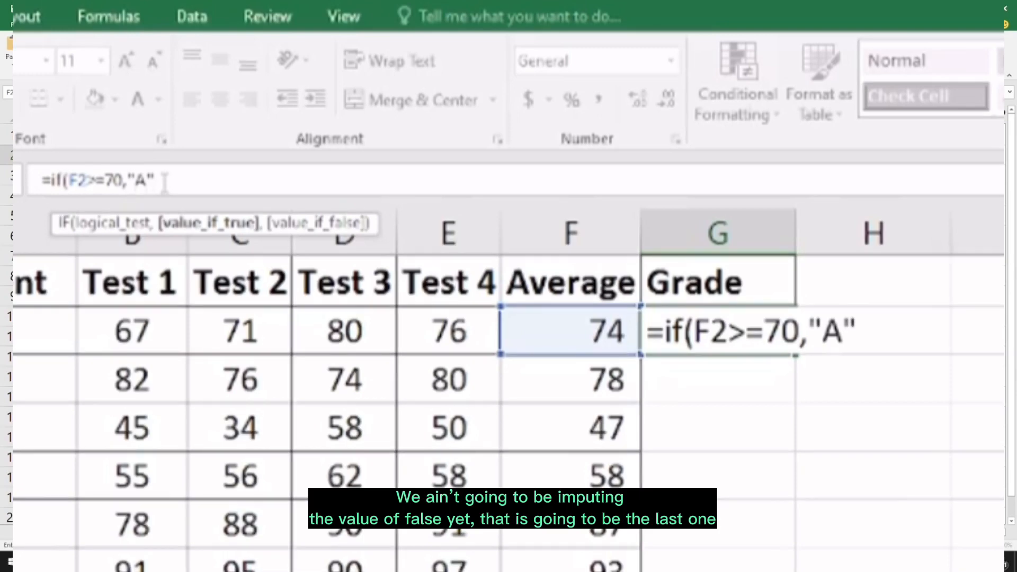
# Extend the G2 formula with a nested if(F2>=60,"B", for averages of at least 60.
pyautogui.write(',if(')
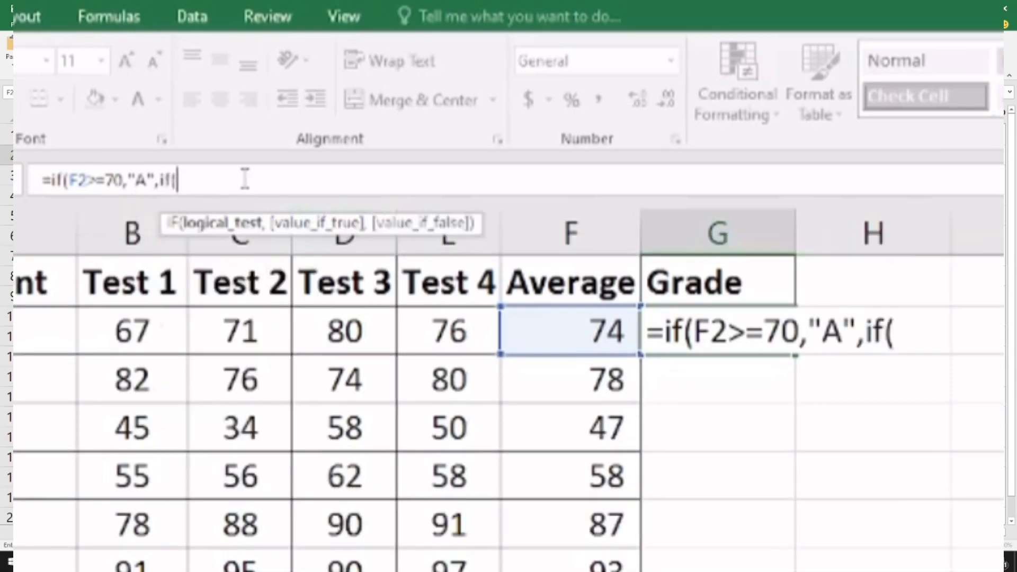
pyautogui.write('F2')
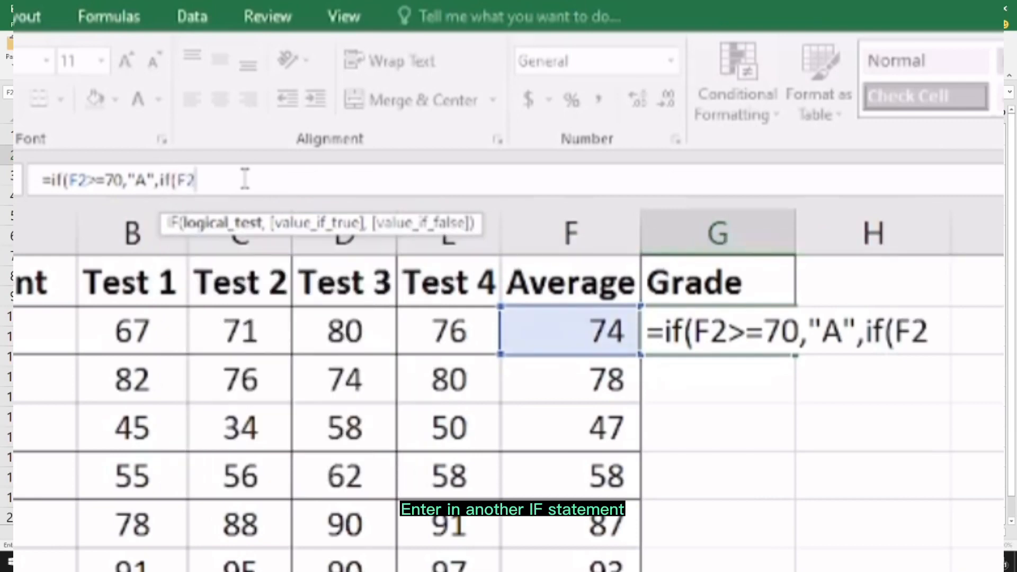
pyautogui.write('>=')
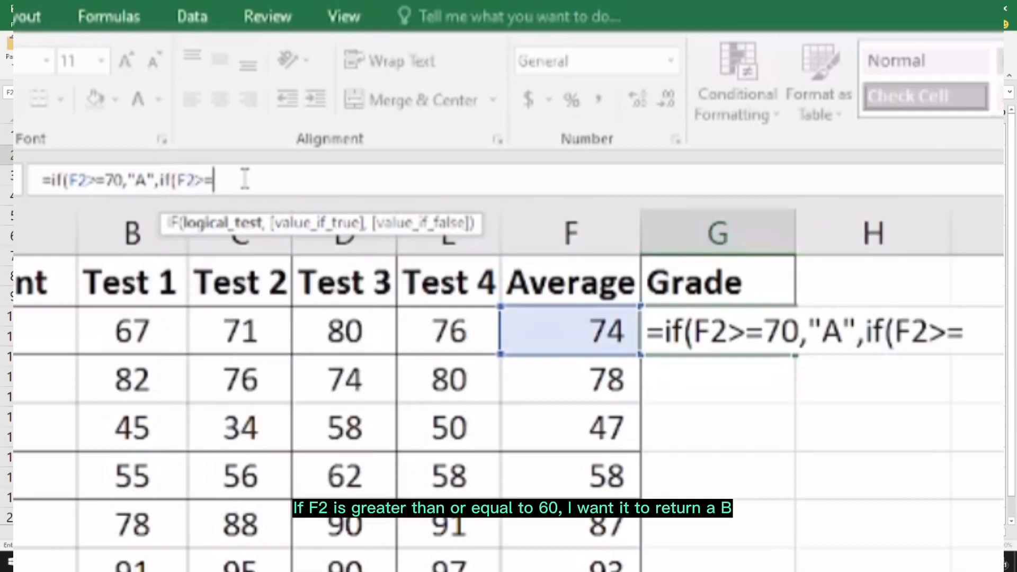
pyautogui.write('60,')
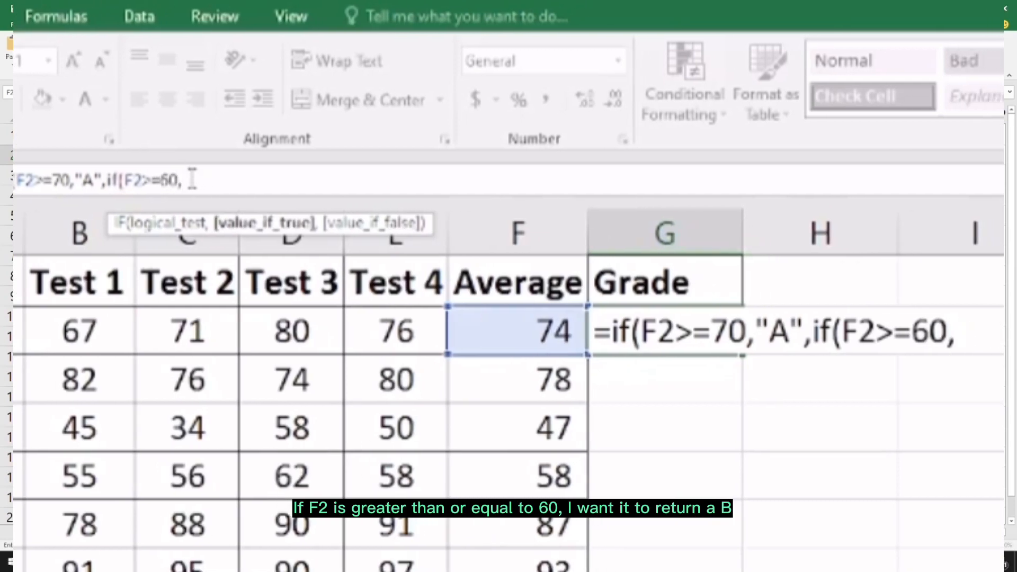
pyautogui.write('"')
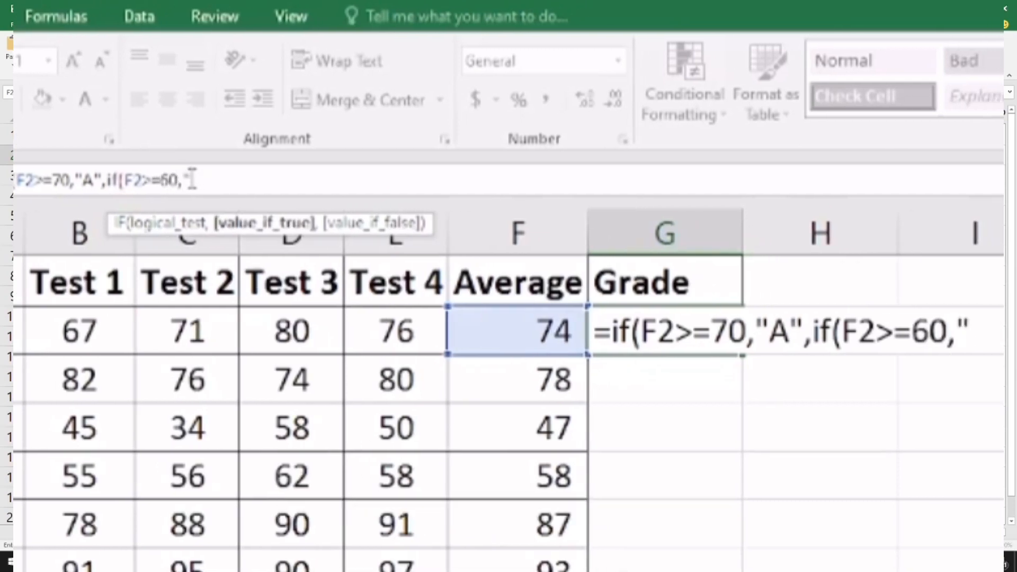
pyautogui.write('B"')
pyautogui.write(',')
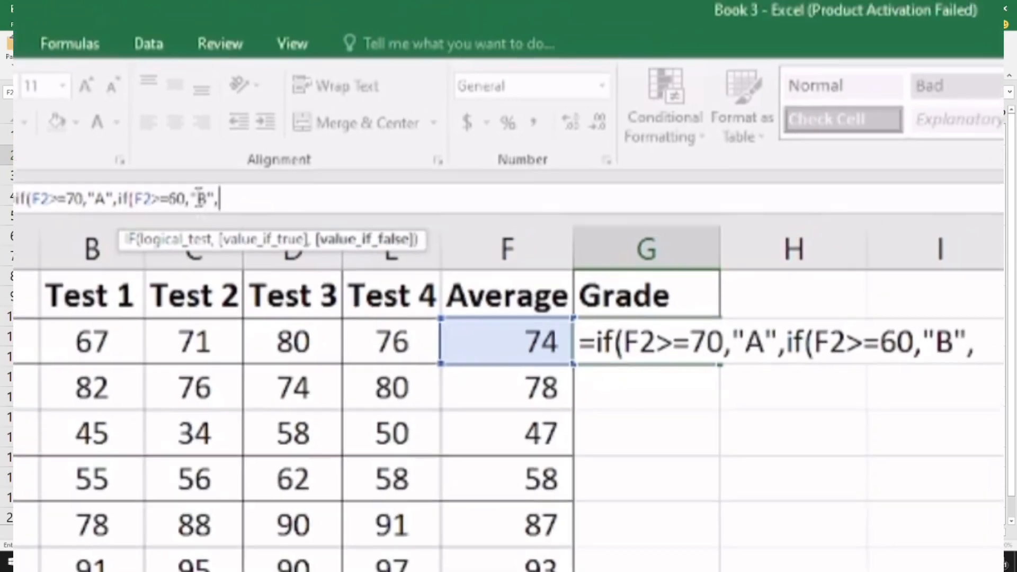
pyautogui.write('if')
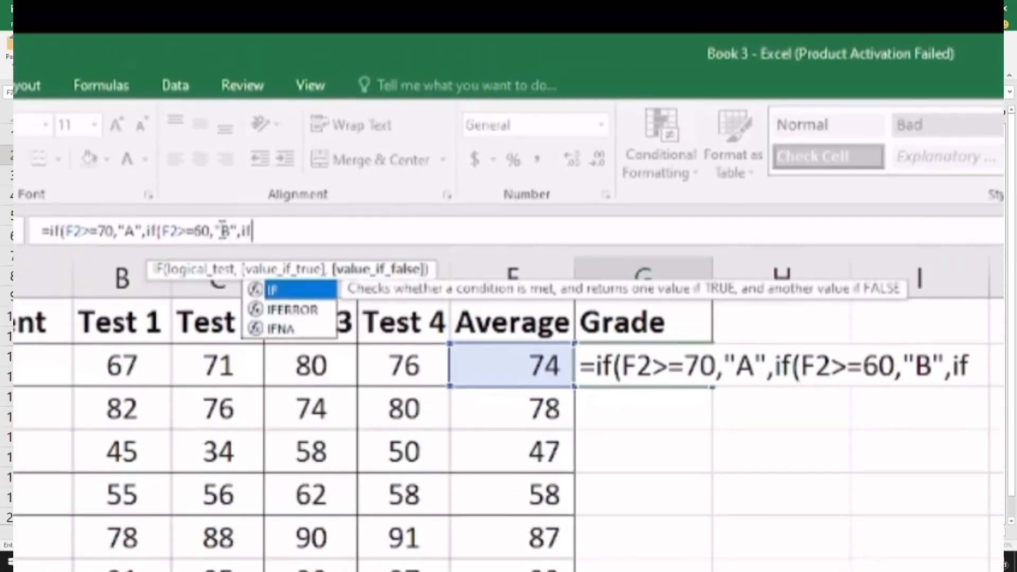
# Add another nested if(F2>=50,"C" to the G2 formula for averages of at least 50.
pyautogui.press('Escape')
pyautogui.write('(')
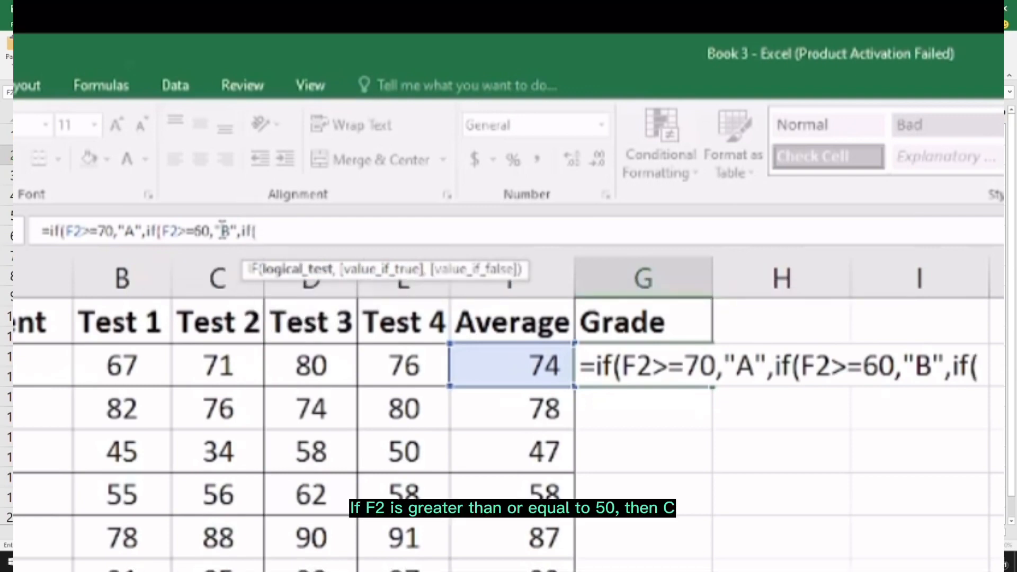
pyautogui.write('F2')
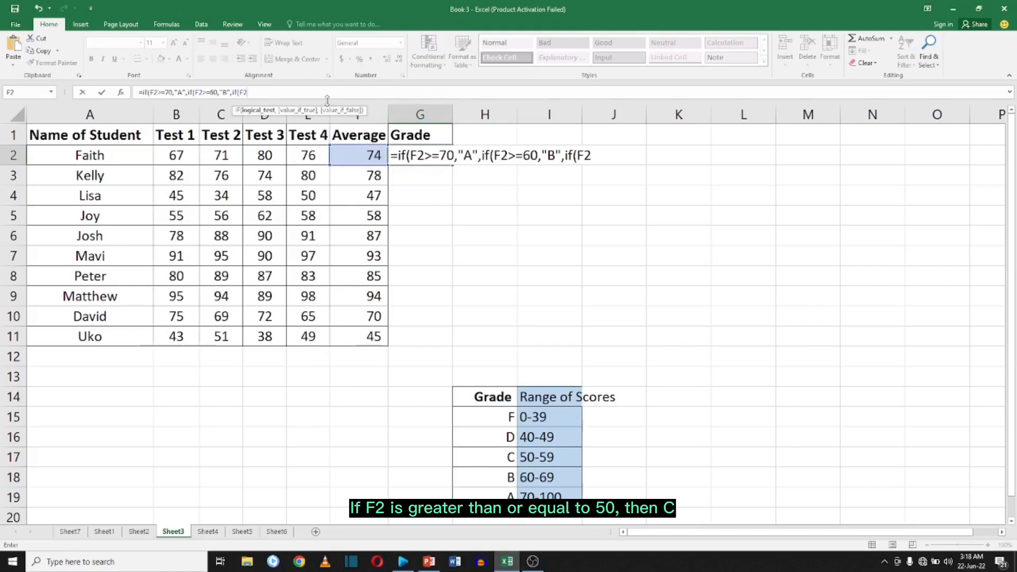
pyautogui.write('>=50,"C"')
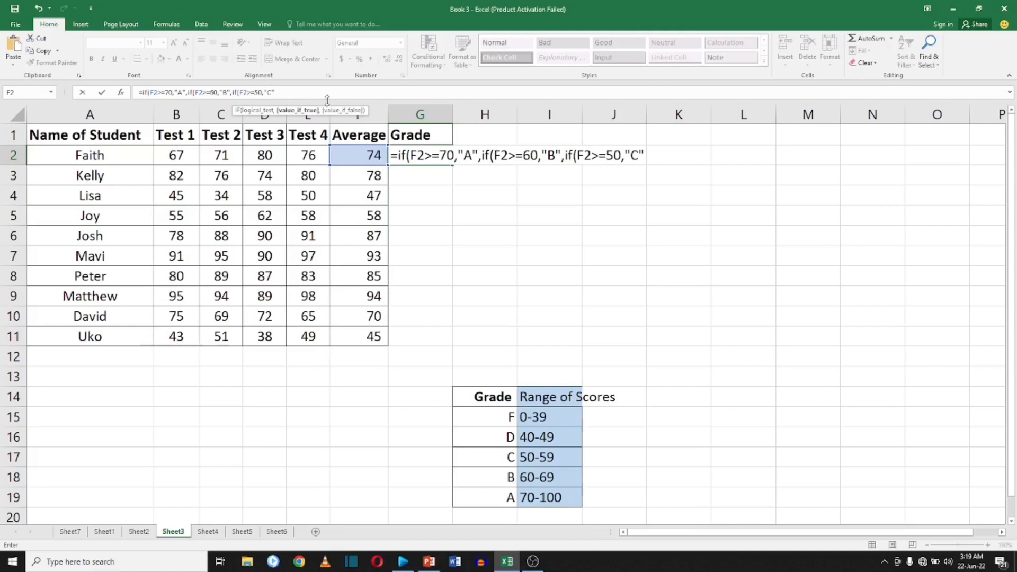
pyautogui.write(',if')
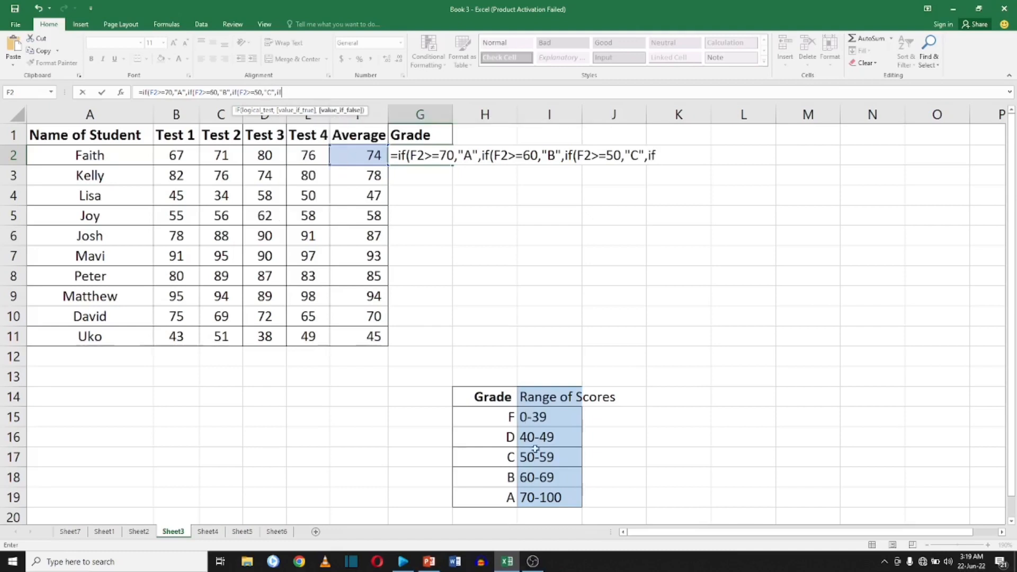
pyautogui.write('(F2')
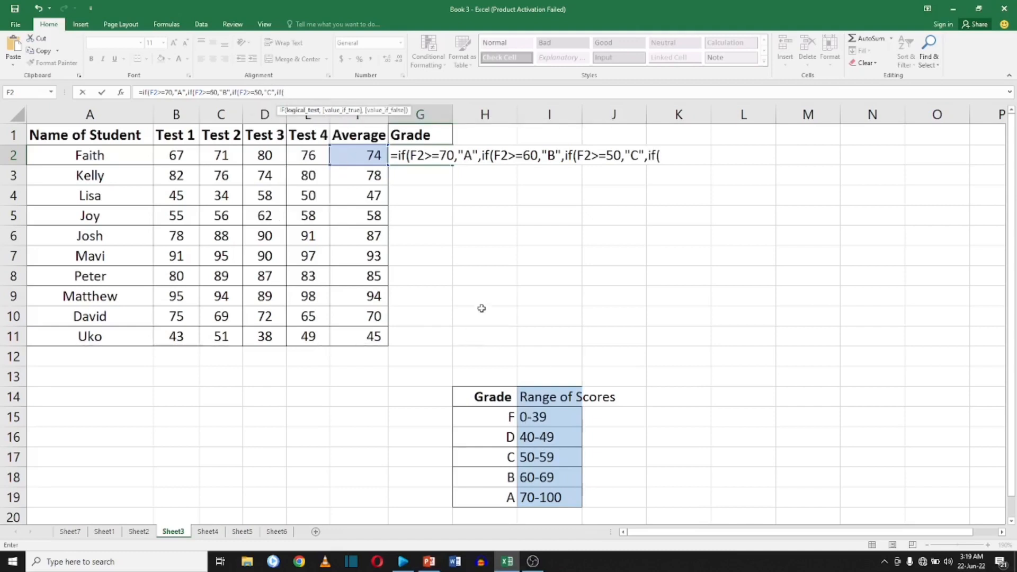
pyautogui.write('>=')
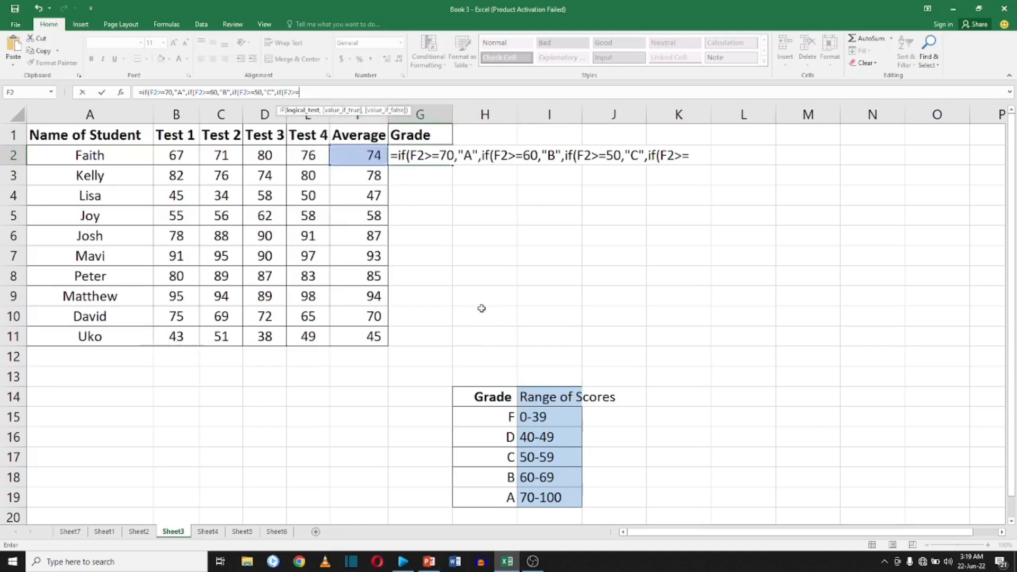
pyautogui.write('40,"')
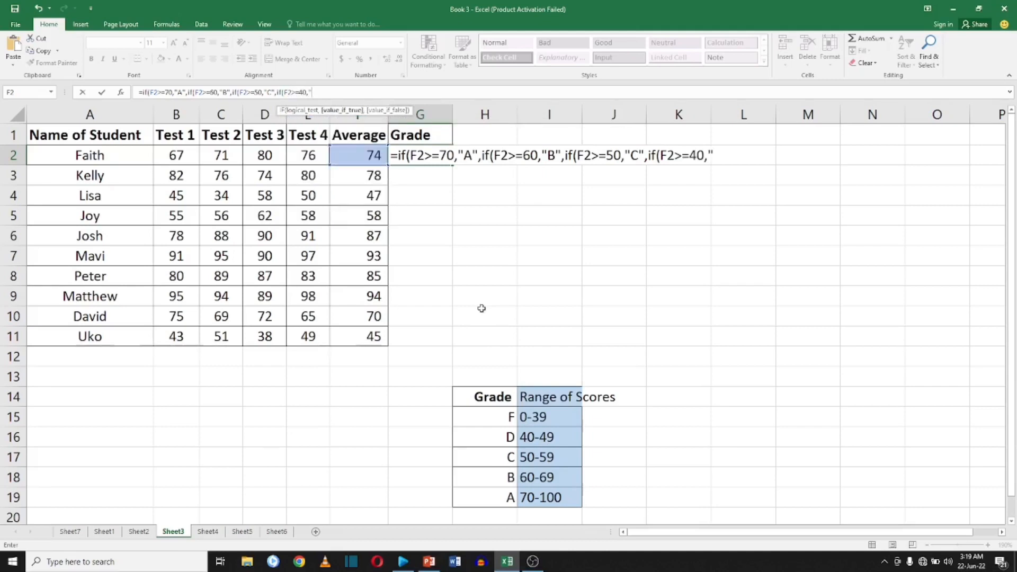
pyautogui.write('D",')
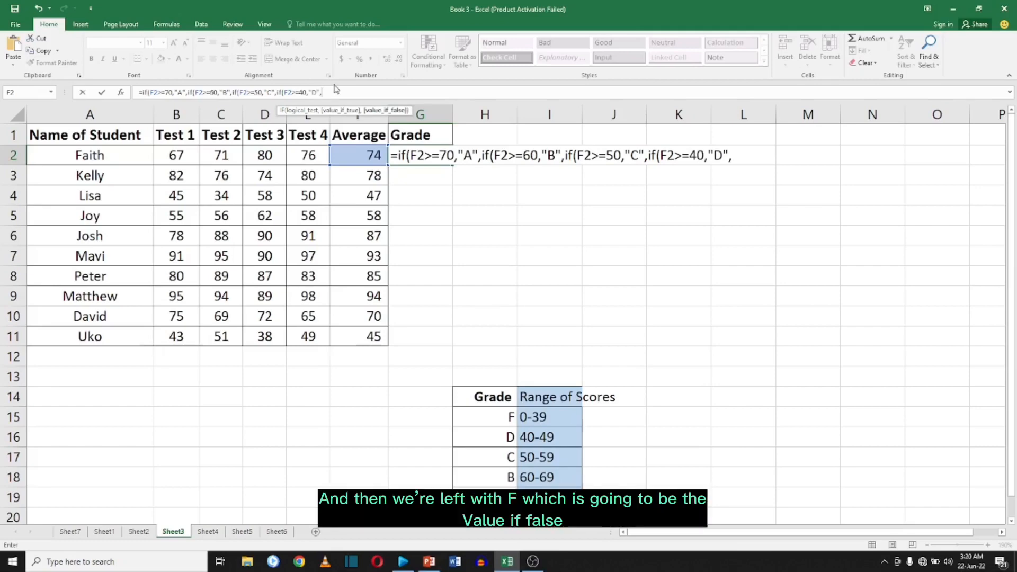
pyautogui.write('"F"')
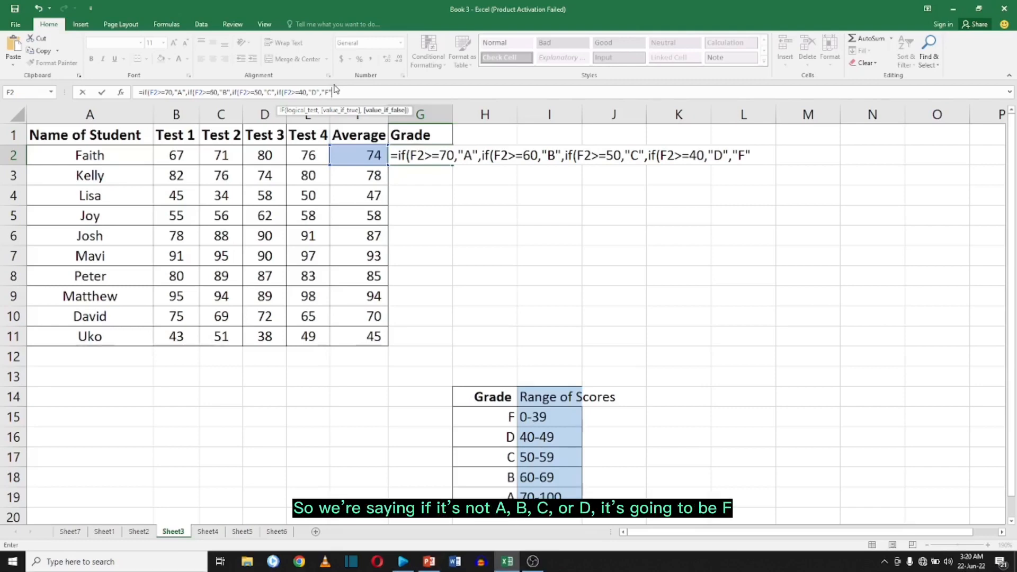
pyautogui.write('))))')
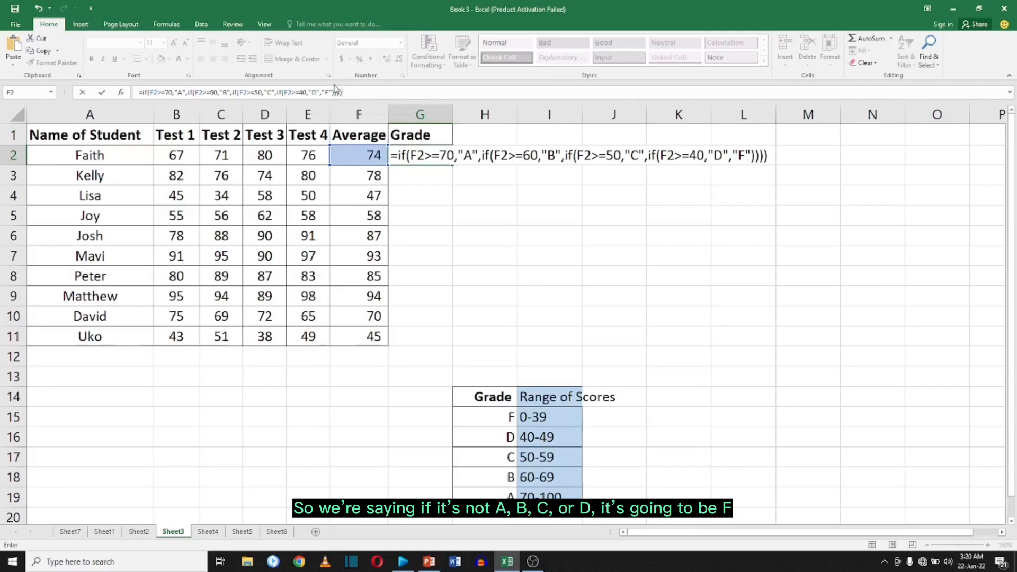
# Finish the G2 formula with "F" as the value if false, close the four parentheses, and enter it.
pyautogui.press('Return')
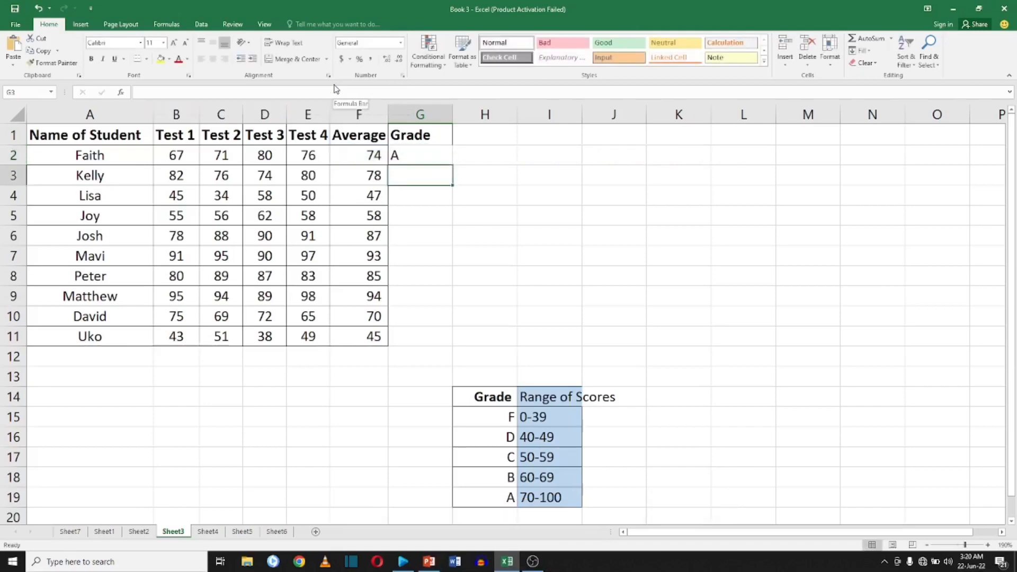
# Copy the G2 grade formula and paste it into G3 through G11.
pyautogui.click(411, 153)
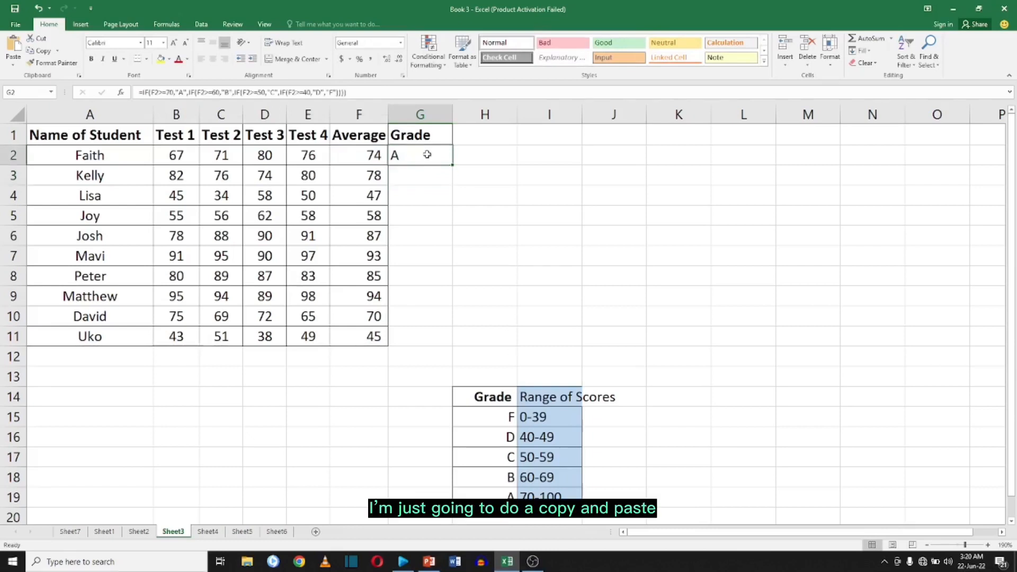
pyautogui.rightClick(428, 157)
pyautogui.click(451, 174)
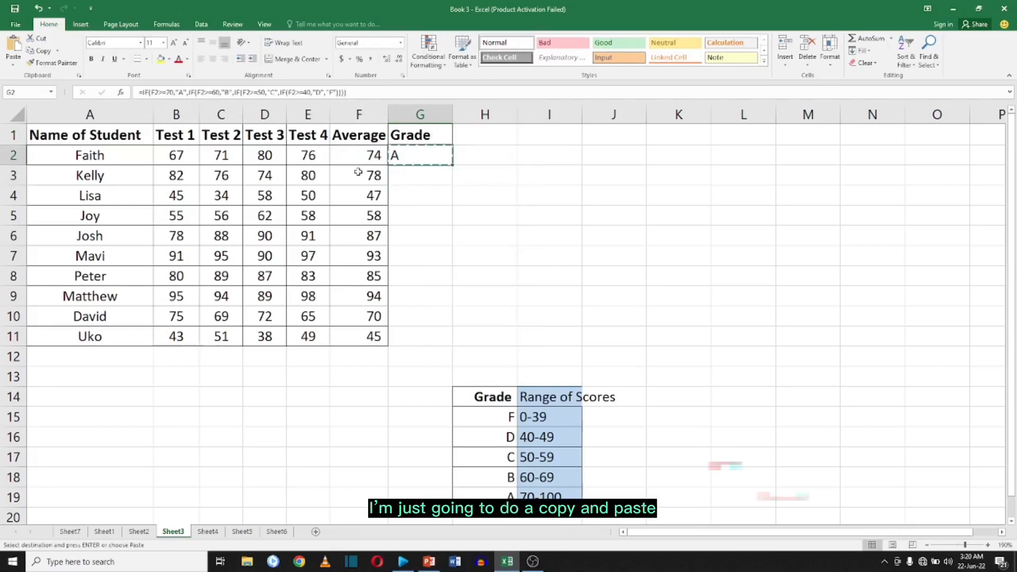
pyautogui.moveTo(412, 177); pyautogui.dragTo(421, 340)
pyautogui.rightClick(421, 341)
pyautogui.click(444, 162)
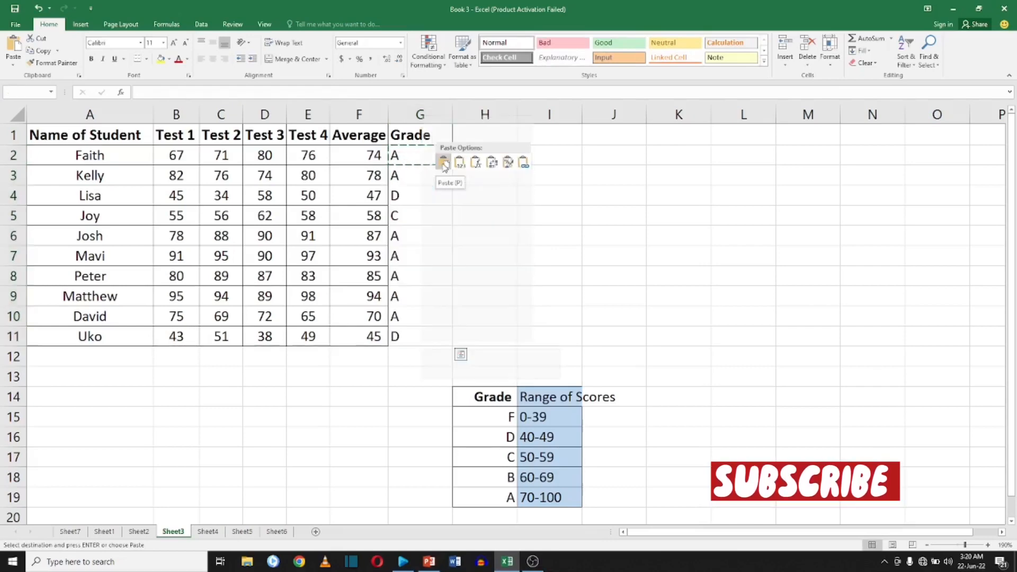
pyautogui.click(419, 252)
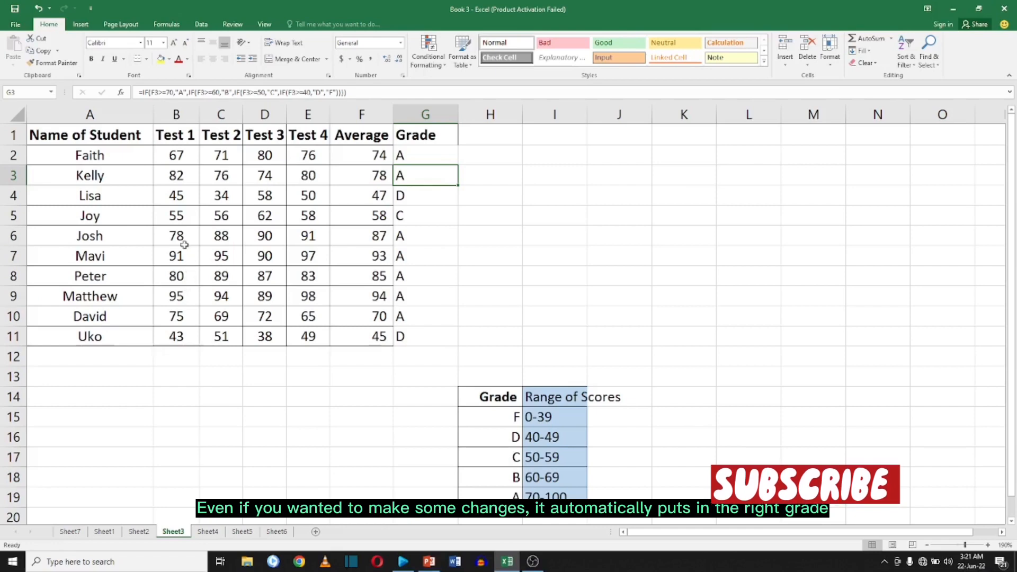
# Change Josh's Test 2 score in C6 to 10.
pyautogui.click(209, 236)
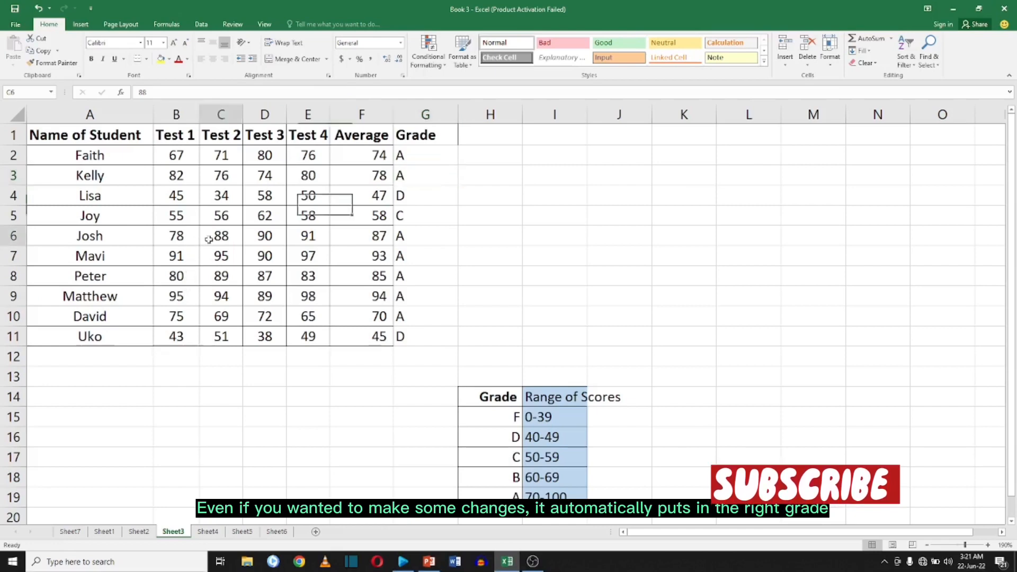
pyautogui.write('10')
pyautogui.press('Return')
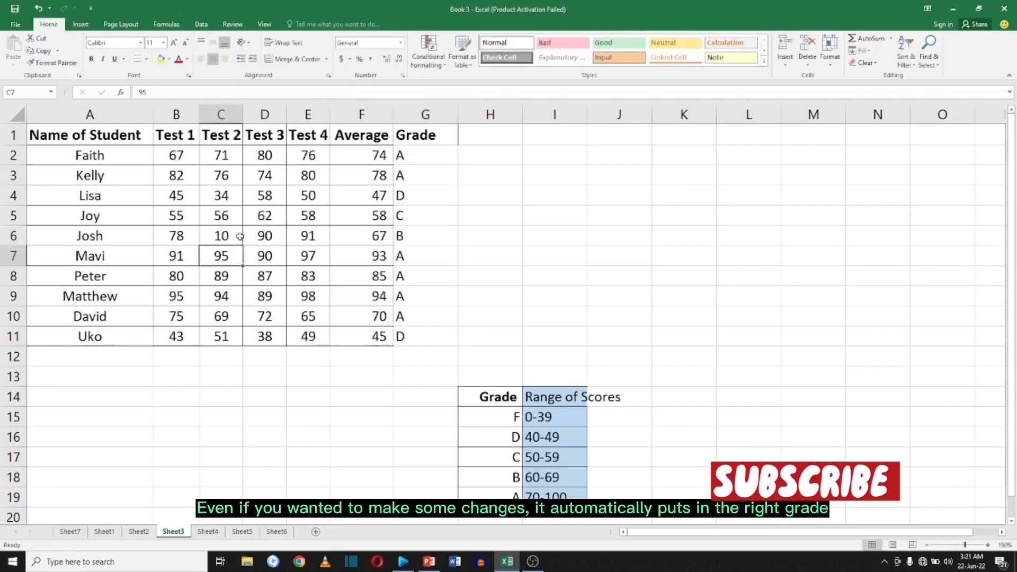
# Select the Profession and Monthly Income data in E1:F20 and insert a 2-D clustered column chart.
pyautogui.click(407, 238)
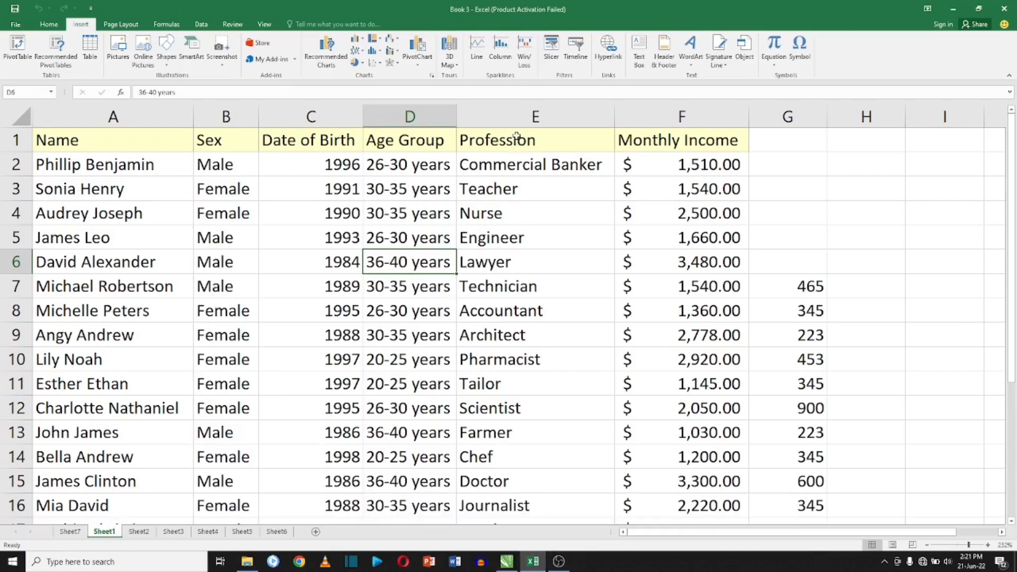
pyautogui.moveTo(517, 138); pyautogui.dragTo(719, 434)
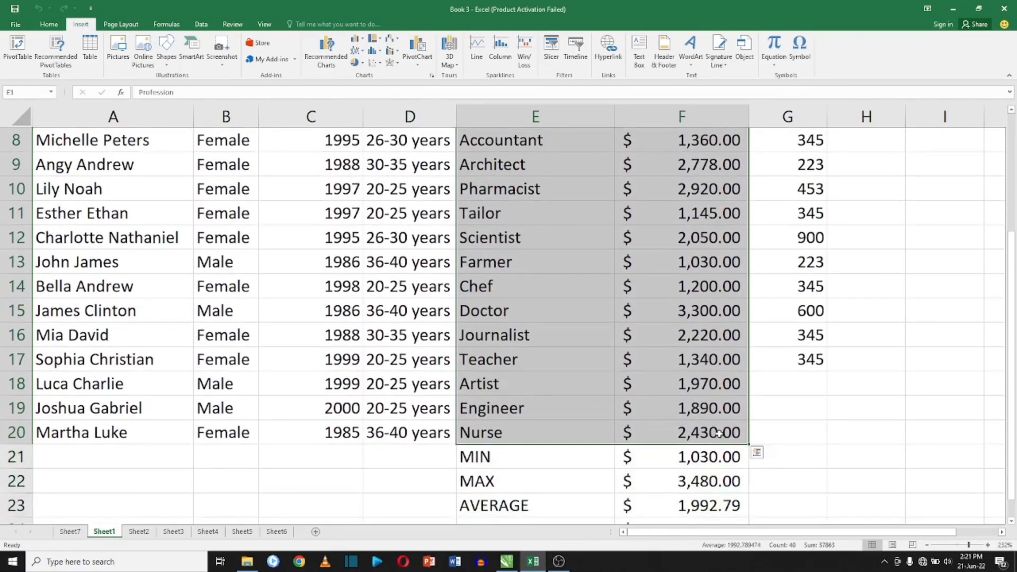
pyautogui.click(58, 26)
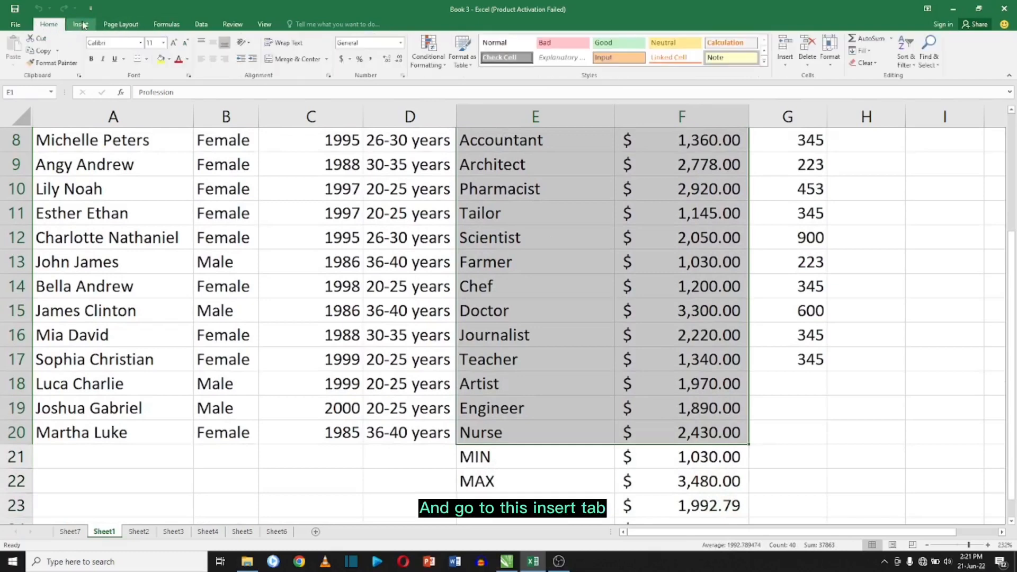
pyautogui.click(81, 24)
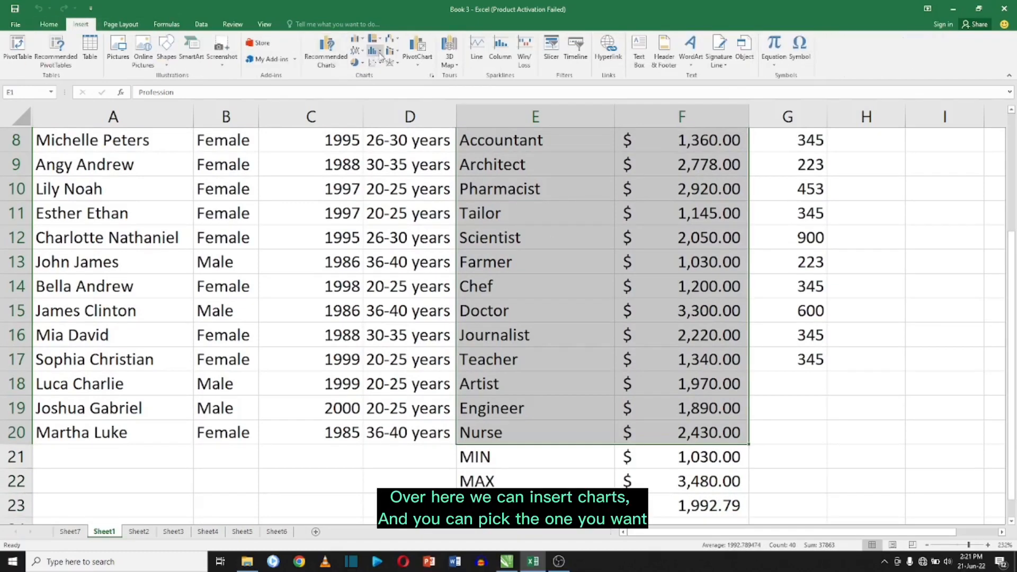
pyautogui.click(356, 39)
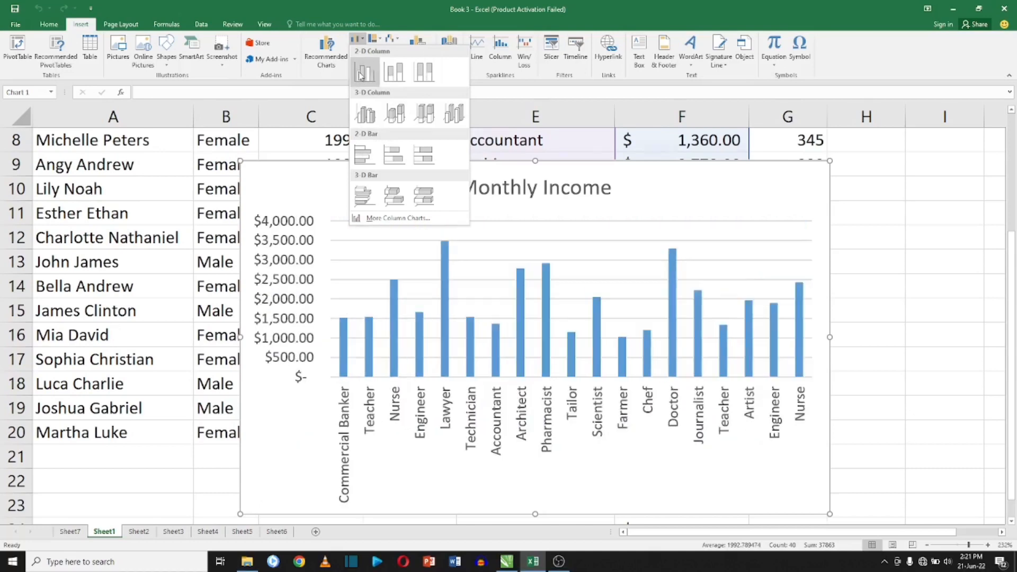
pyautogui.click(364, 74)
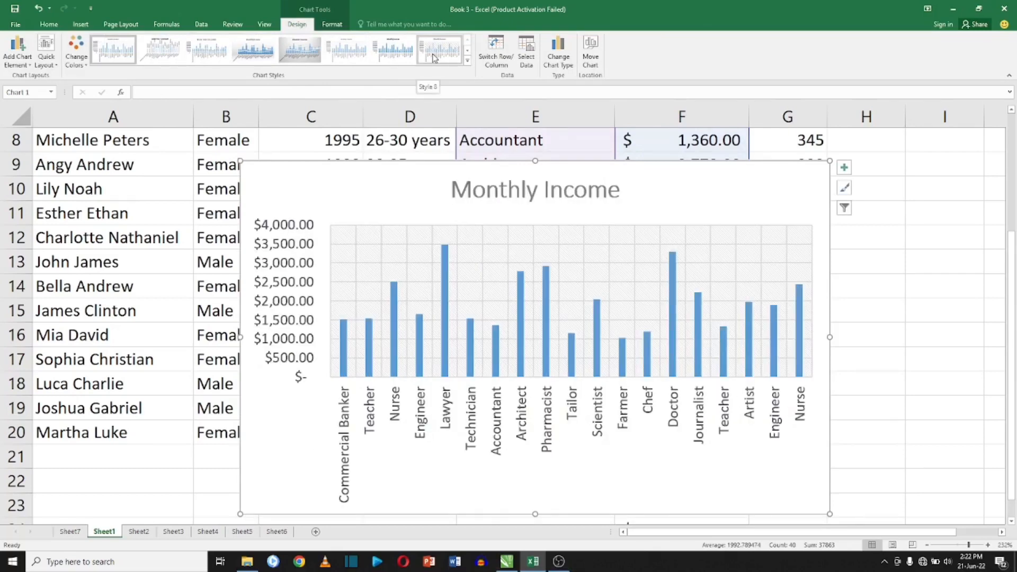
# Apply chart Style 13 with the dark background to the Monthly Income chart.
pyautogui.click(468, 64)
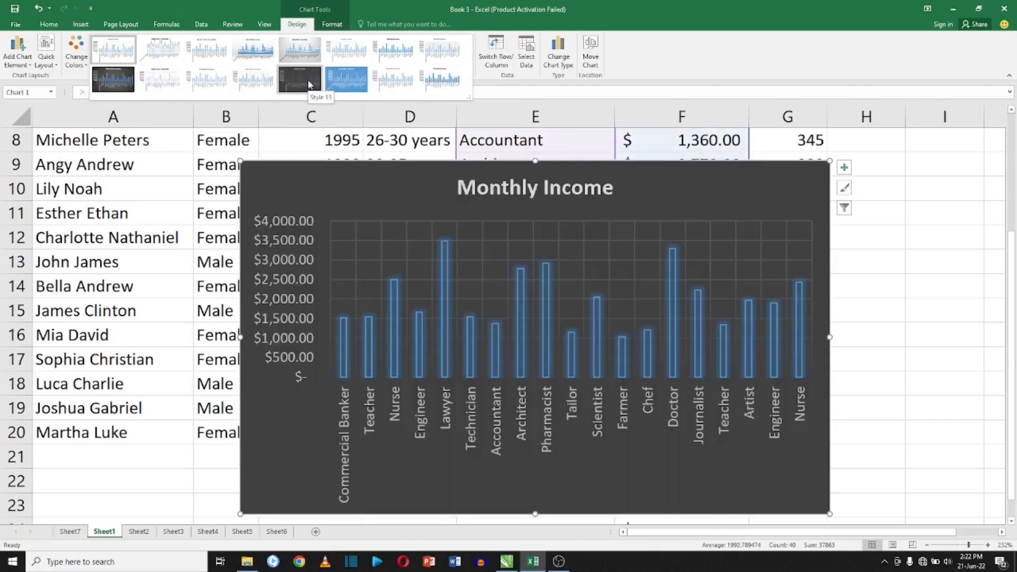
pyautogui.click(309, 85)
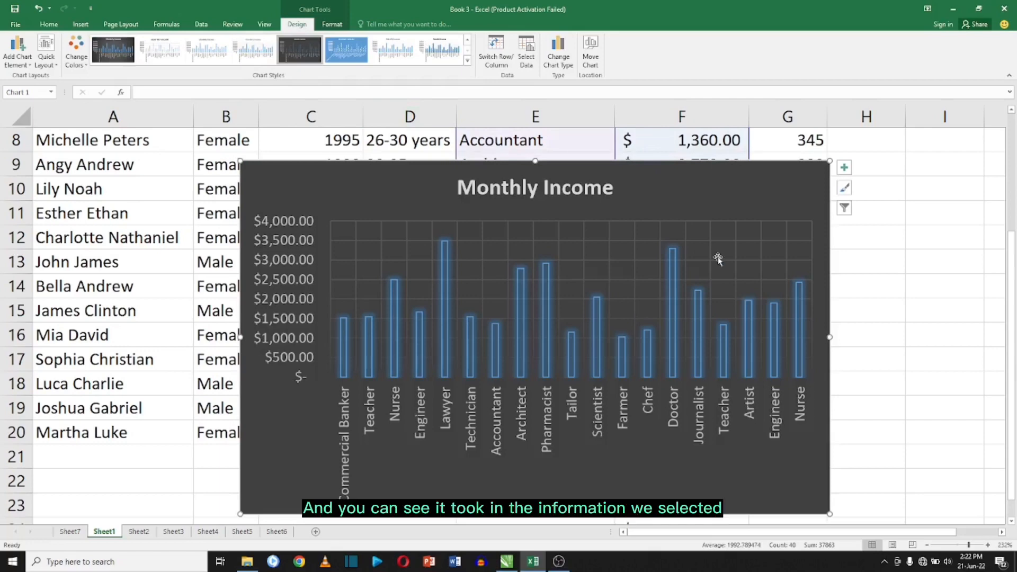
# Resize the chart and move it below the summary rows so it spans about A26 to E37.
pyautogui.scroll(-1, 689, 243)
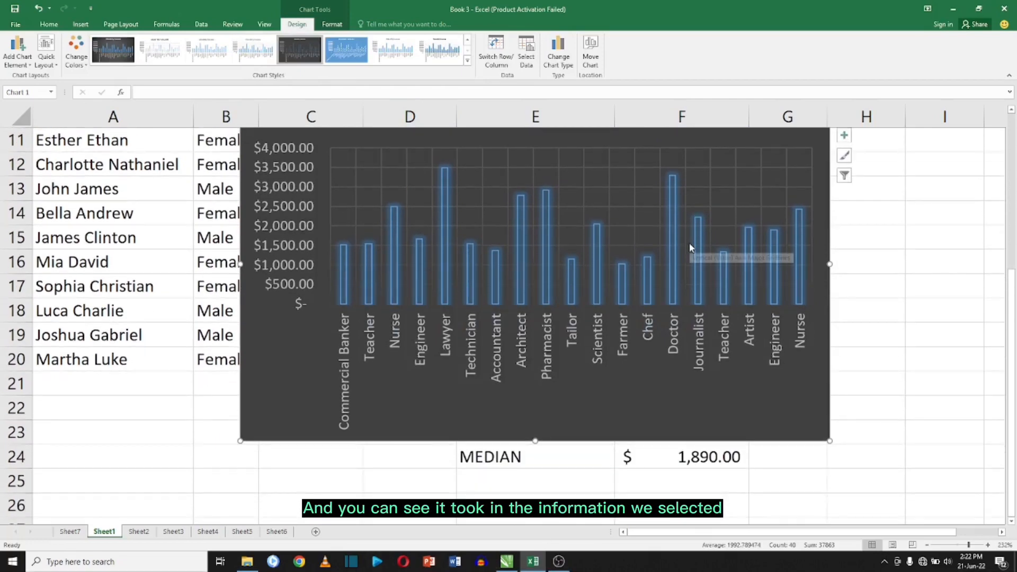
pyautogui.scroll(1, 690, 243)
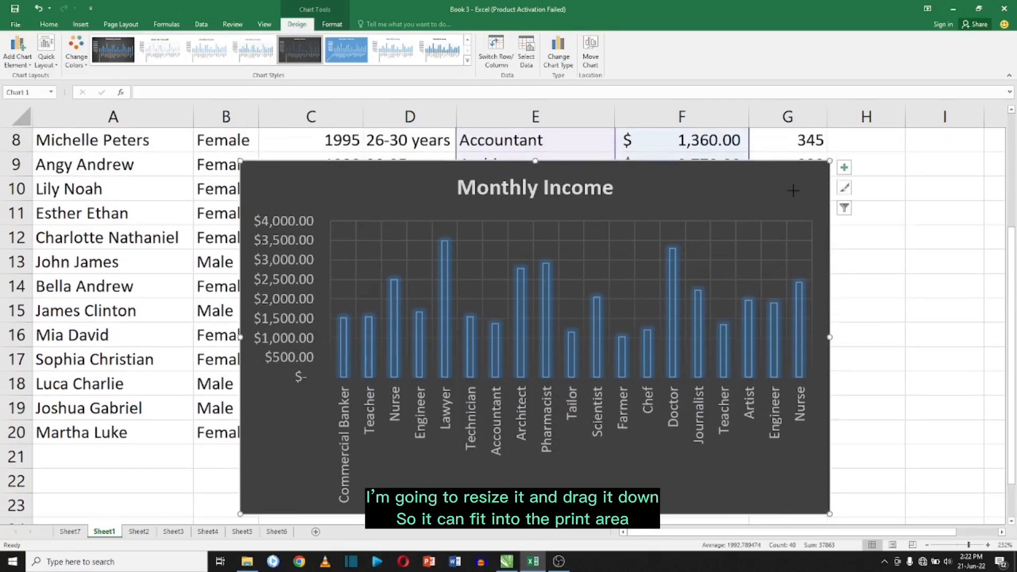
pyautogui.moveTo(830, 160); pyautogui.dragTo(527, 351)
pyautogui.scroll(-2, 450, 339)
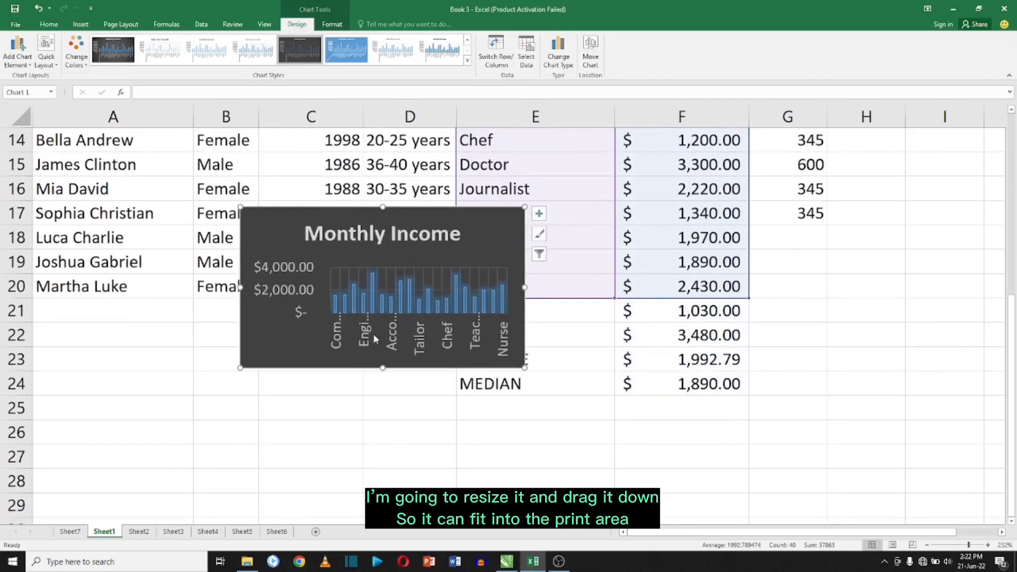
pyautogui.moveTo(317, 293); pyautogui.dragTo(118, 445)
pyautogui.scroll(-3, 252, 420)
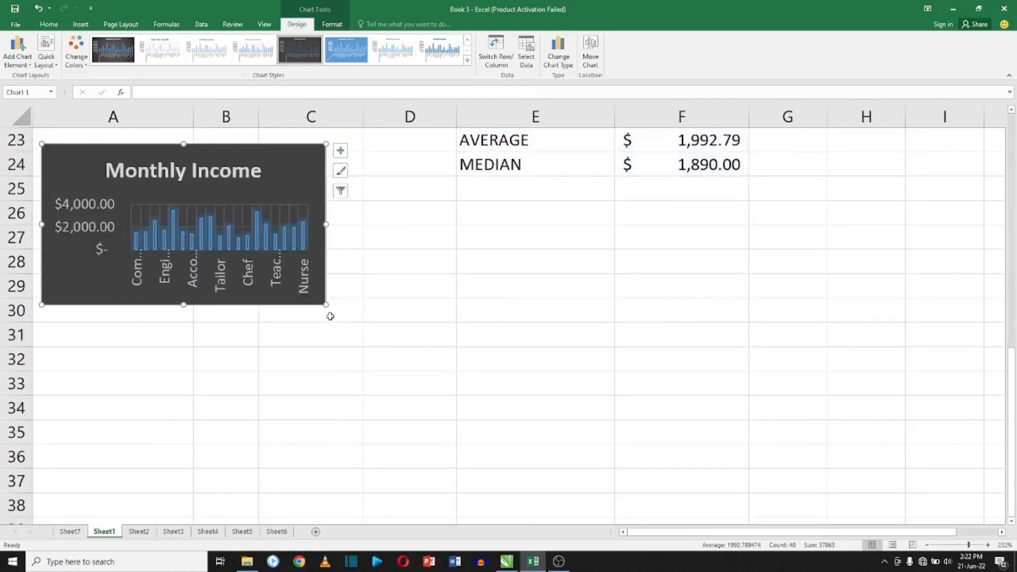
pyautogui.moveTo(327, 305); pyautogui.dragTo(600, 450)
pyautogui.moveTo(436, 165); pyautogui.dragTo(442, 215)
pyautogui.click(665, 309)
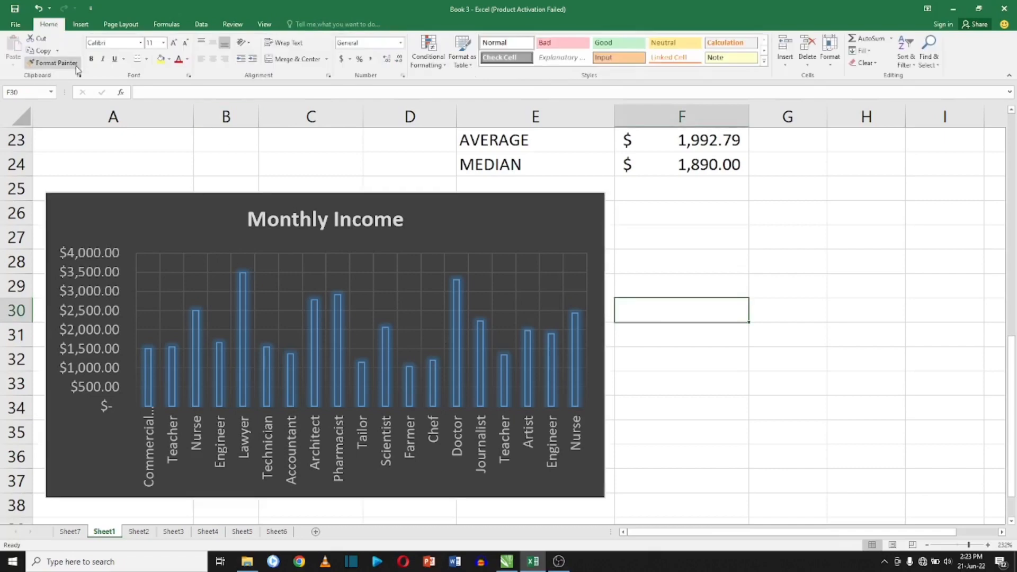
# Open the print preview of the sheet and return to the worksheet.
pyautogui.click(16, 24)
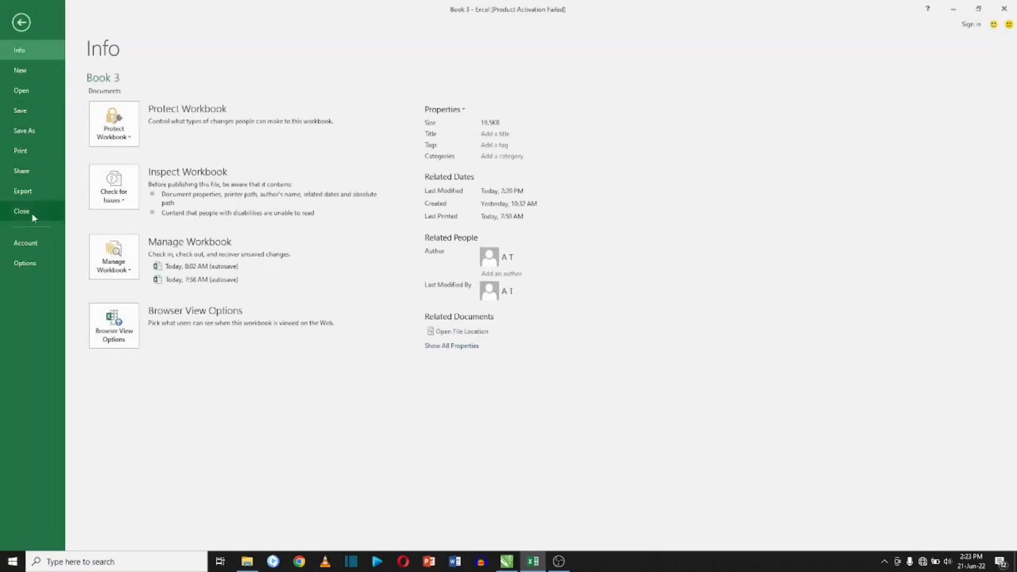
pyautogui.click(32, 150)
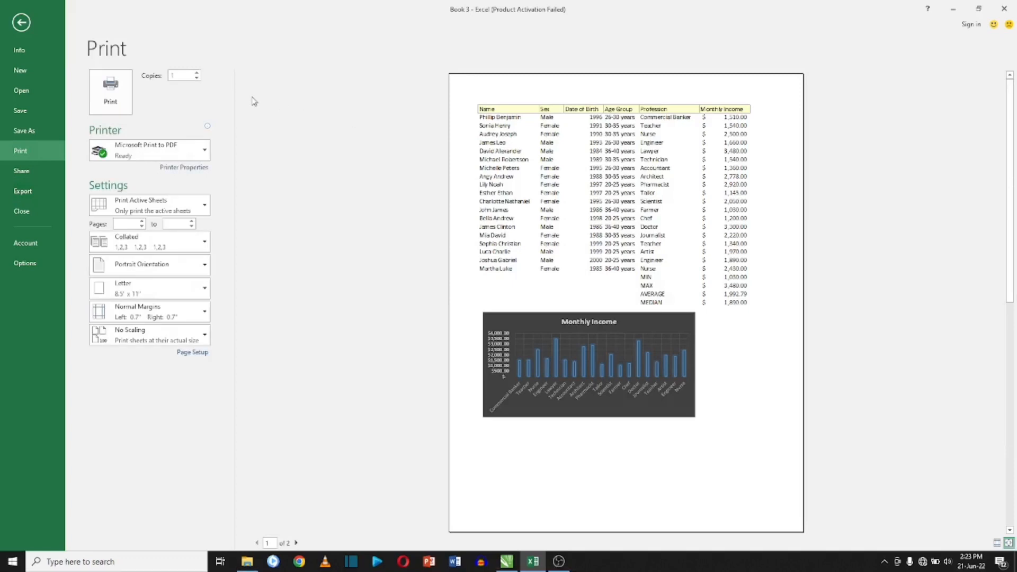
pyautogui.click(28, 21)
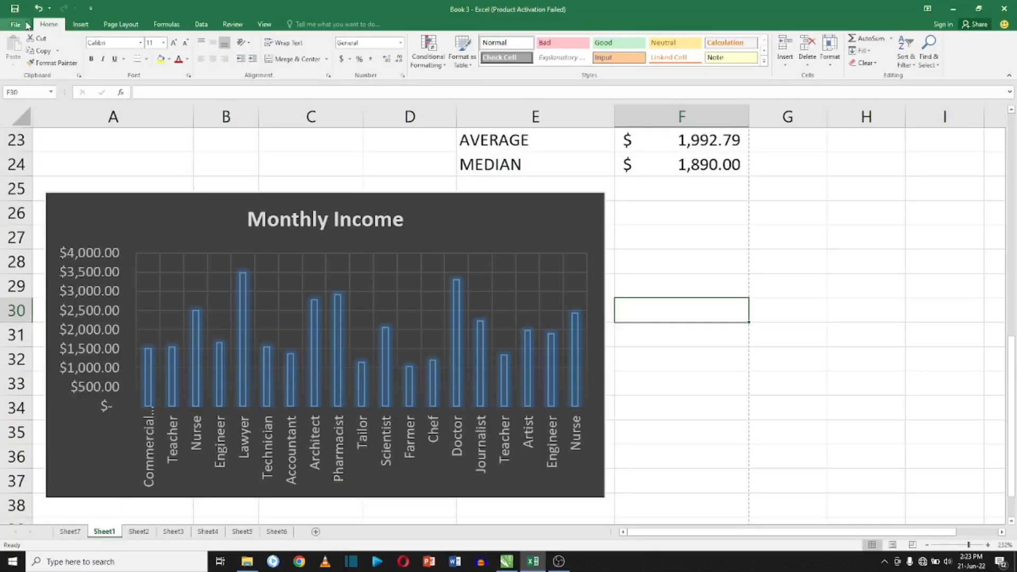
# Move the chart further down below the page break so it starts around row 37.
pyautogui.click(340, 166)
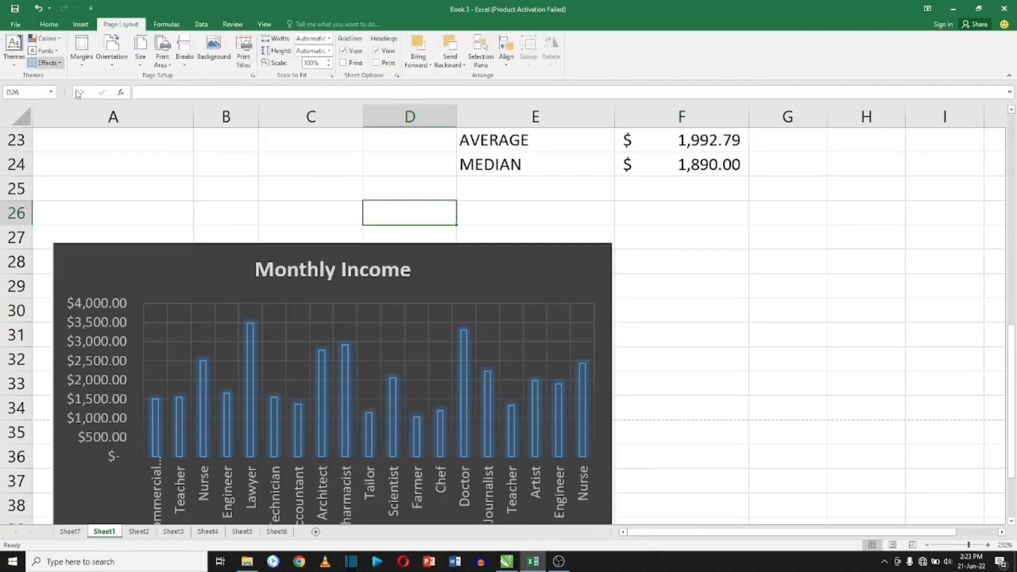
pyautogui.scroll(-2, 261, 279)
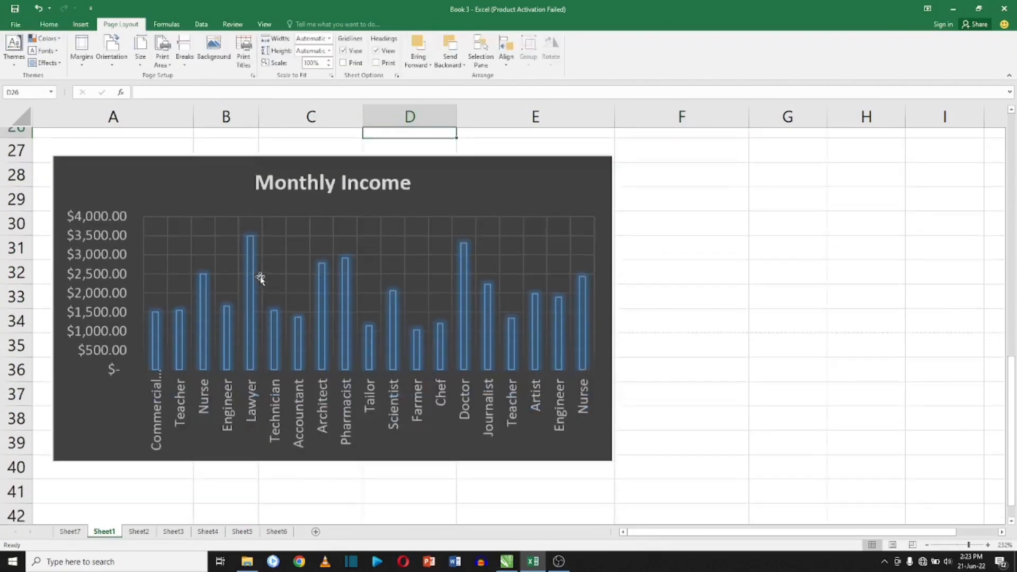
pyautogui.click(260, 241)
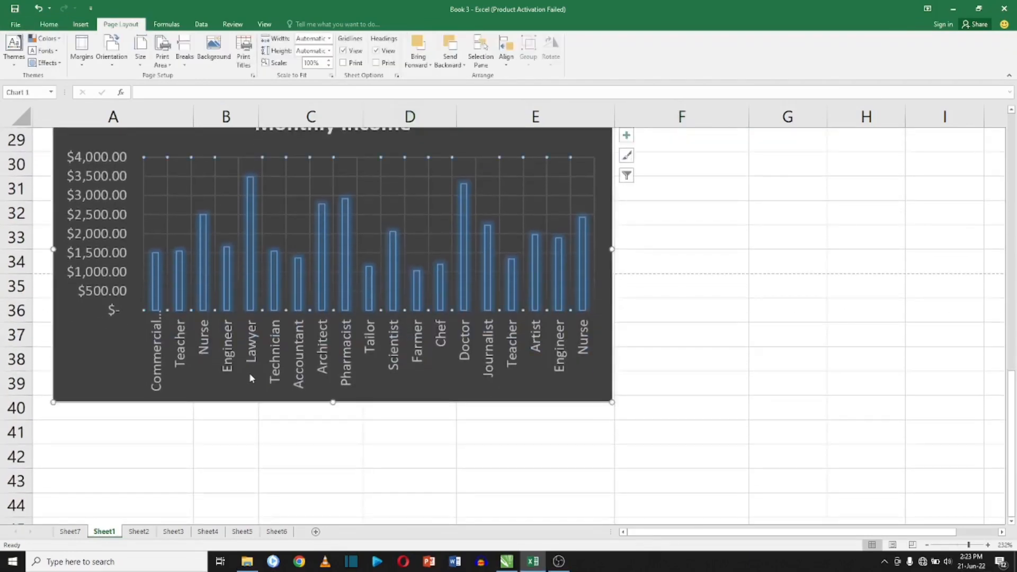
pyautogui.click(181, 430)
pyautogui.moveTo(101, 376); pyautogui.dragTo(93, 490)
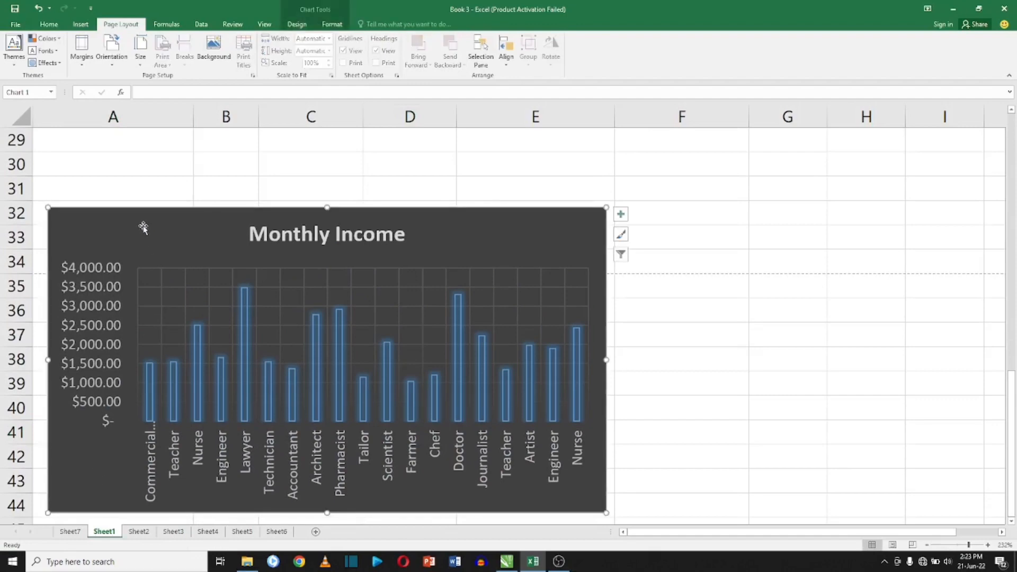
pyautogui.moveTo(141, 222); pyautogui.dragTo(188, 343)
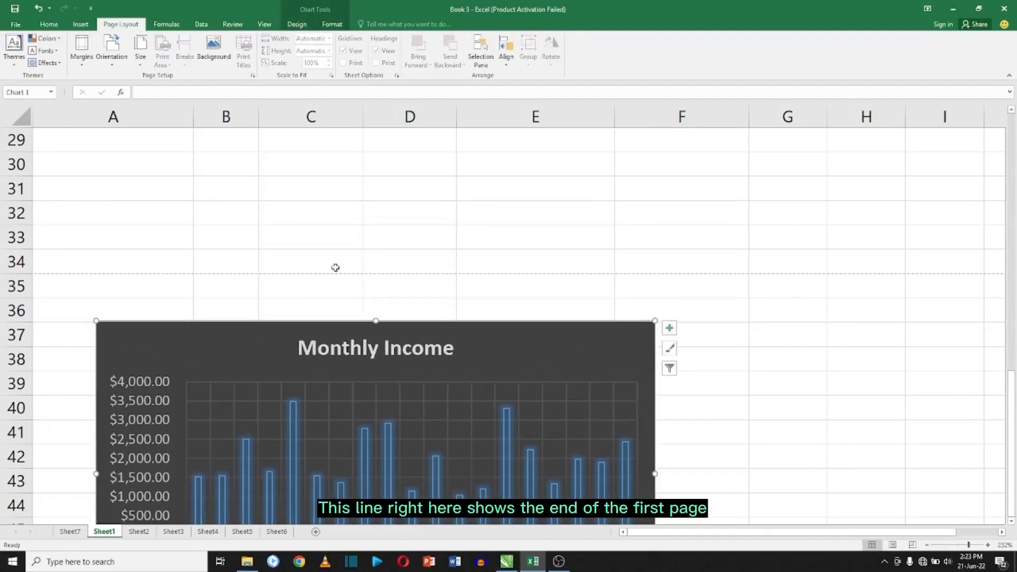
# Open the print preview and page through both printed pages.
pyautogui.click(16, 25)
pyautogui.click(33, 151)
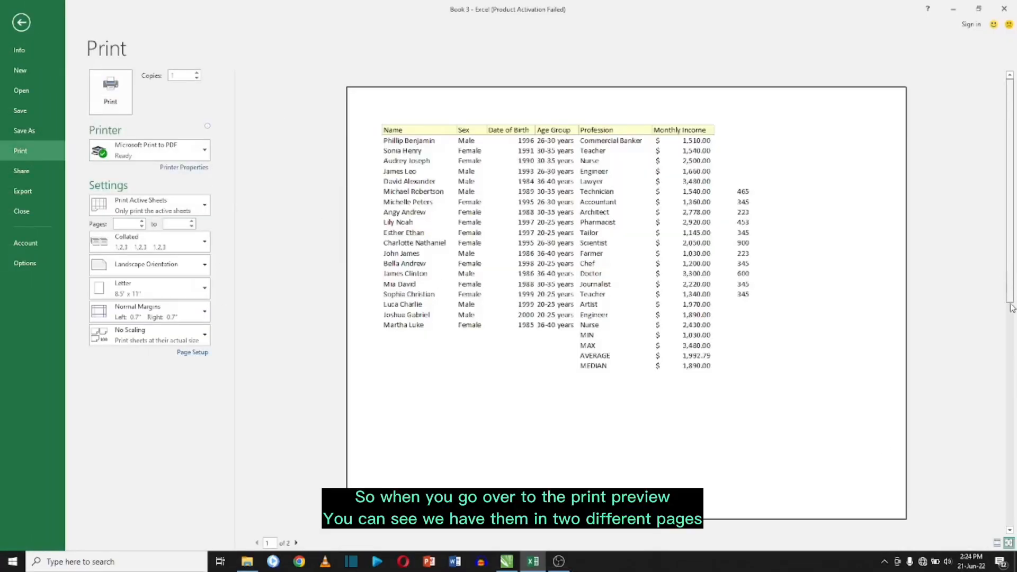
pyautogui.click(1011, 400)
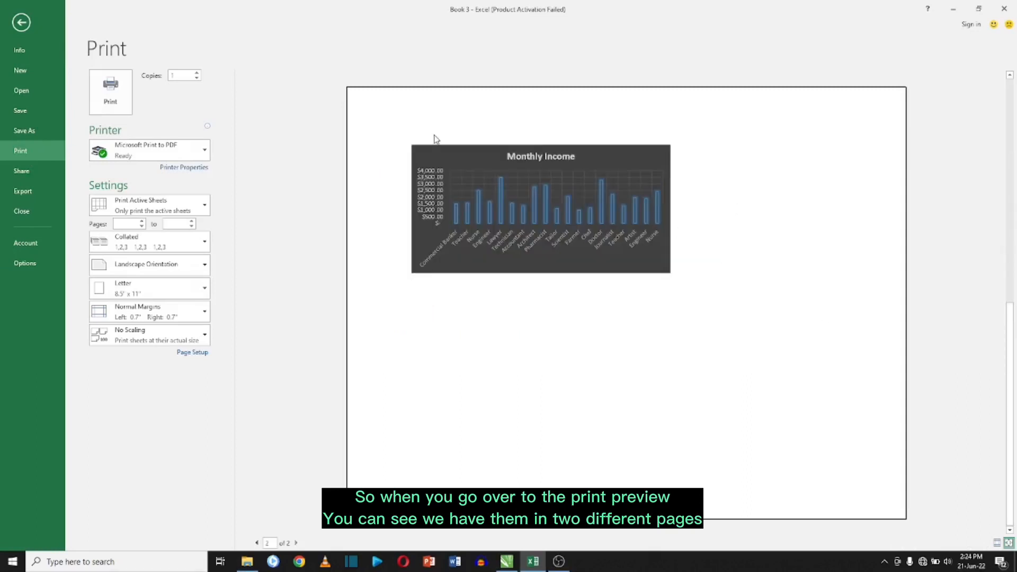
pyautogui.click(21, 25)
pyautogui.click(339, 415)
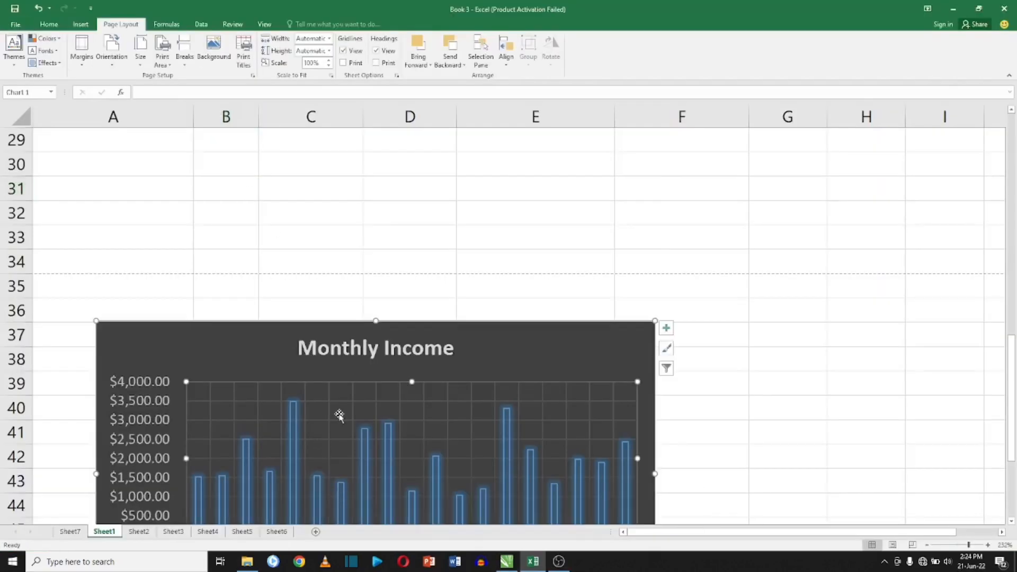
pyautogui.click(402, 349)
pyautogui.click(536, 353)
pyautogui.scroll(4, 413, 245)
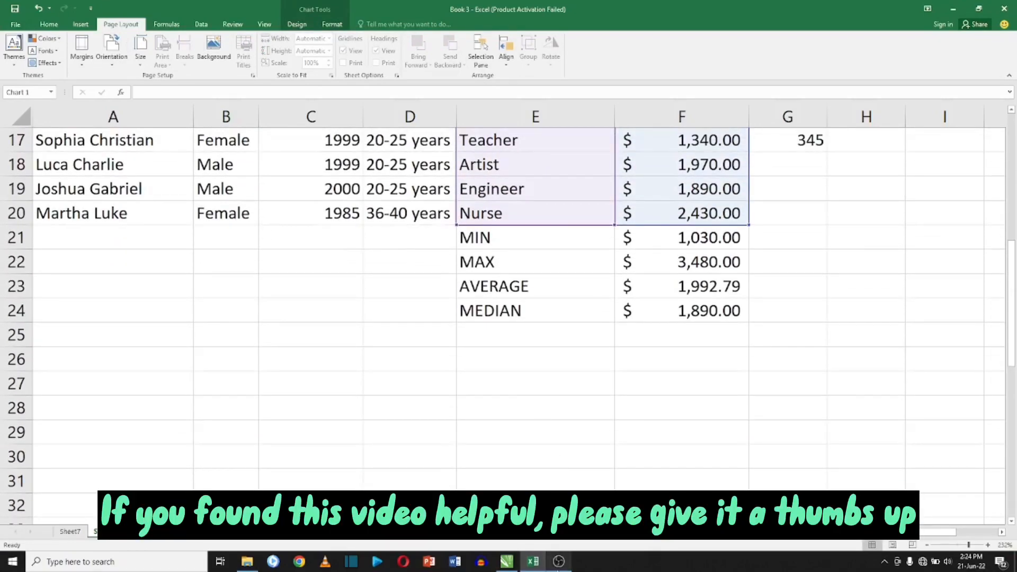
pyautogui.scroll(4, 341, 325)
pyautogui.click(341, 326)
pyautogui.scroll(2, 363, 312)
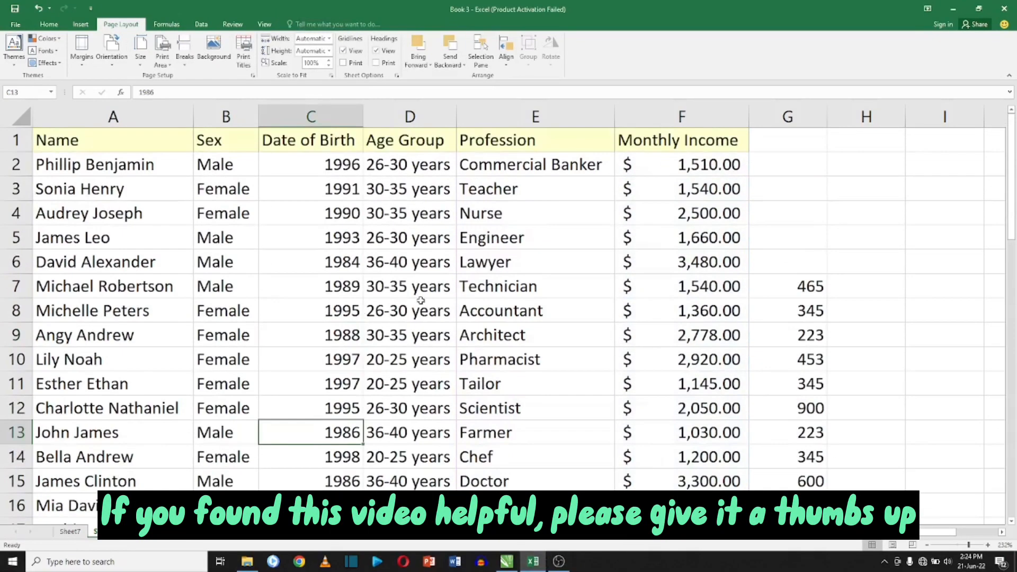